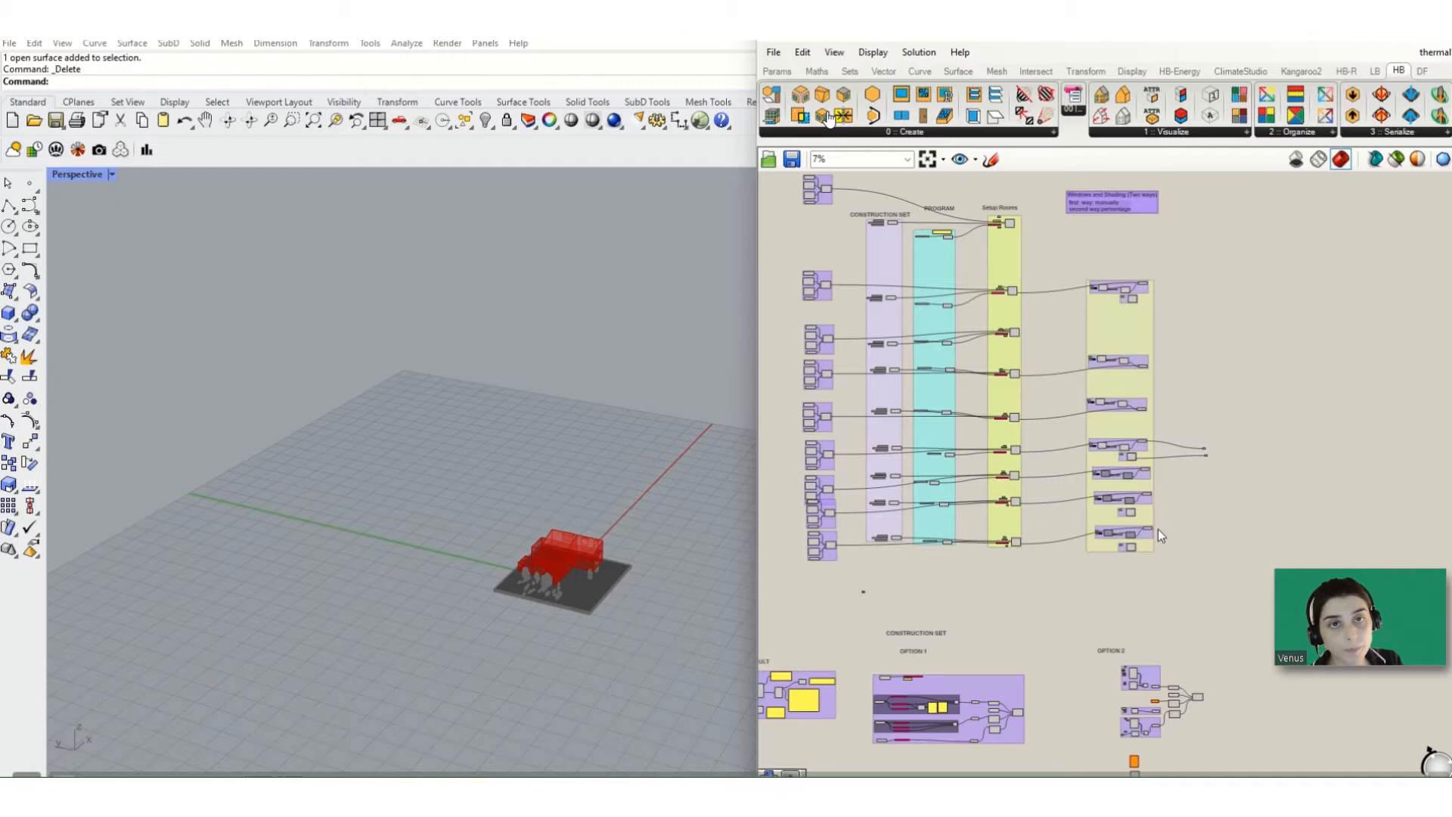
Step: Connect the output of the room without a shading group and the adjacent HB Add Subface's hb_obj output to the shared Data parameter
{"action": "scroll", "coordinate": [1158, 529], "scroll_direction": "up", "scroll_amount": 5}
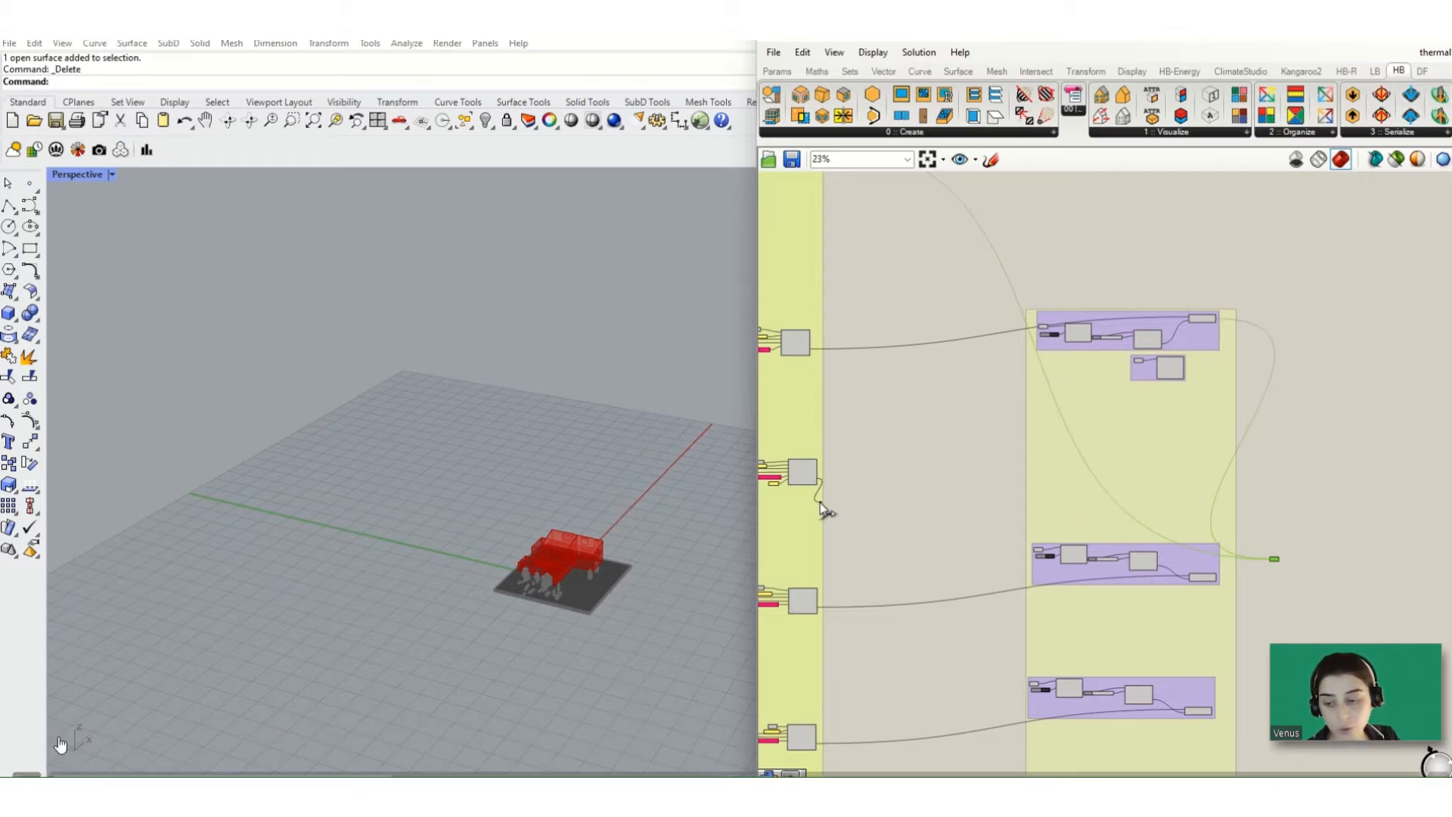
{"action": "scroll", "coordinate": [1276, 559], "scroll_direction": "up", "scroll_amount": 3}
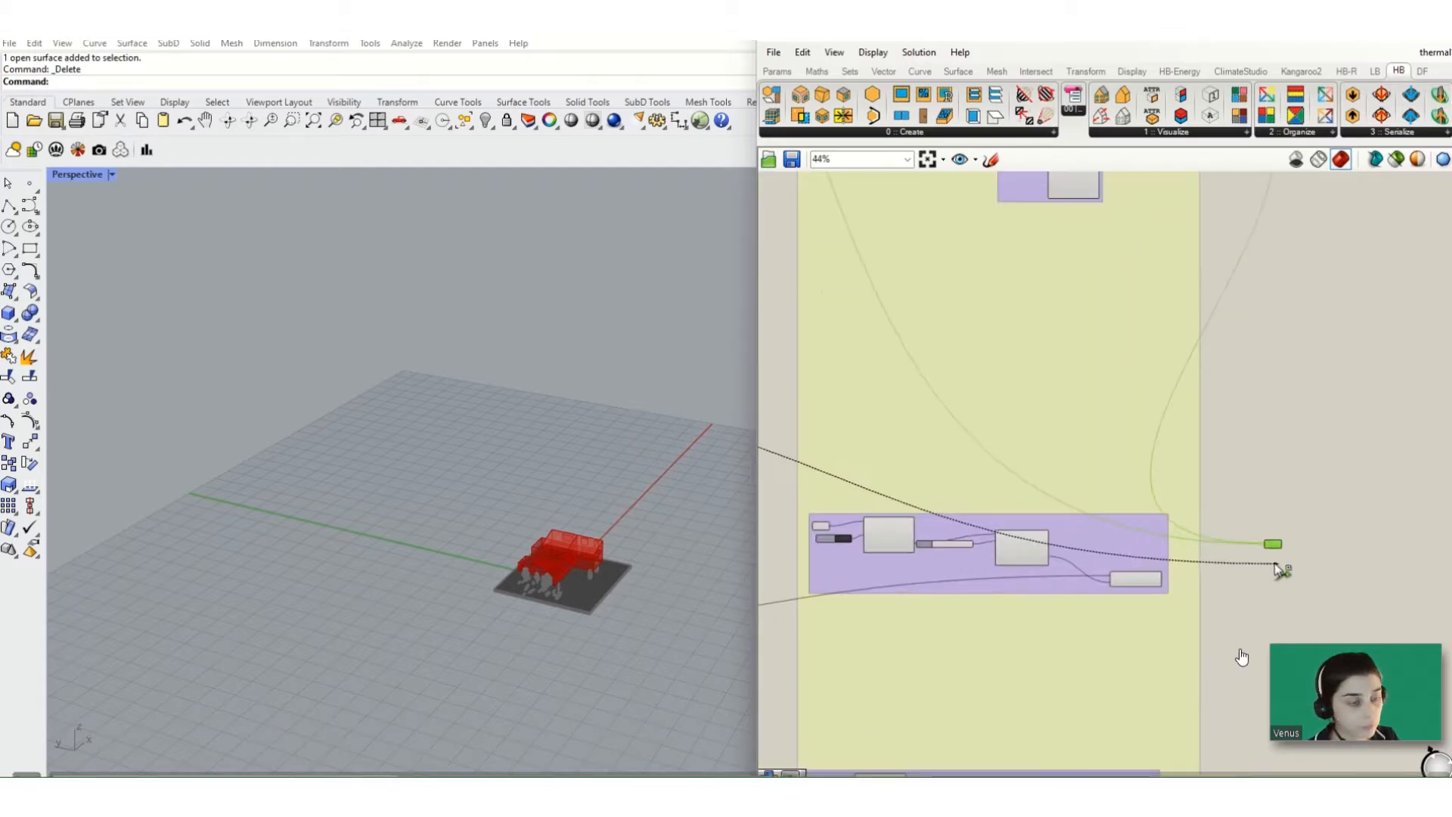
{"action": "scroll", "coordinate": [1169, 581], "scroll_direction": "up", "scroll_amount": 3}
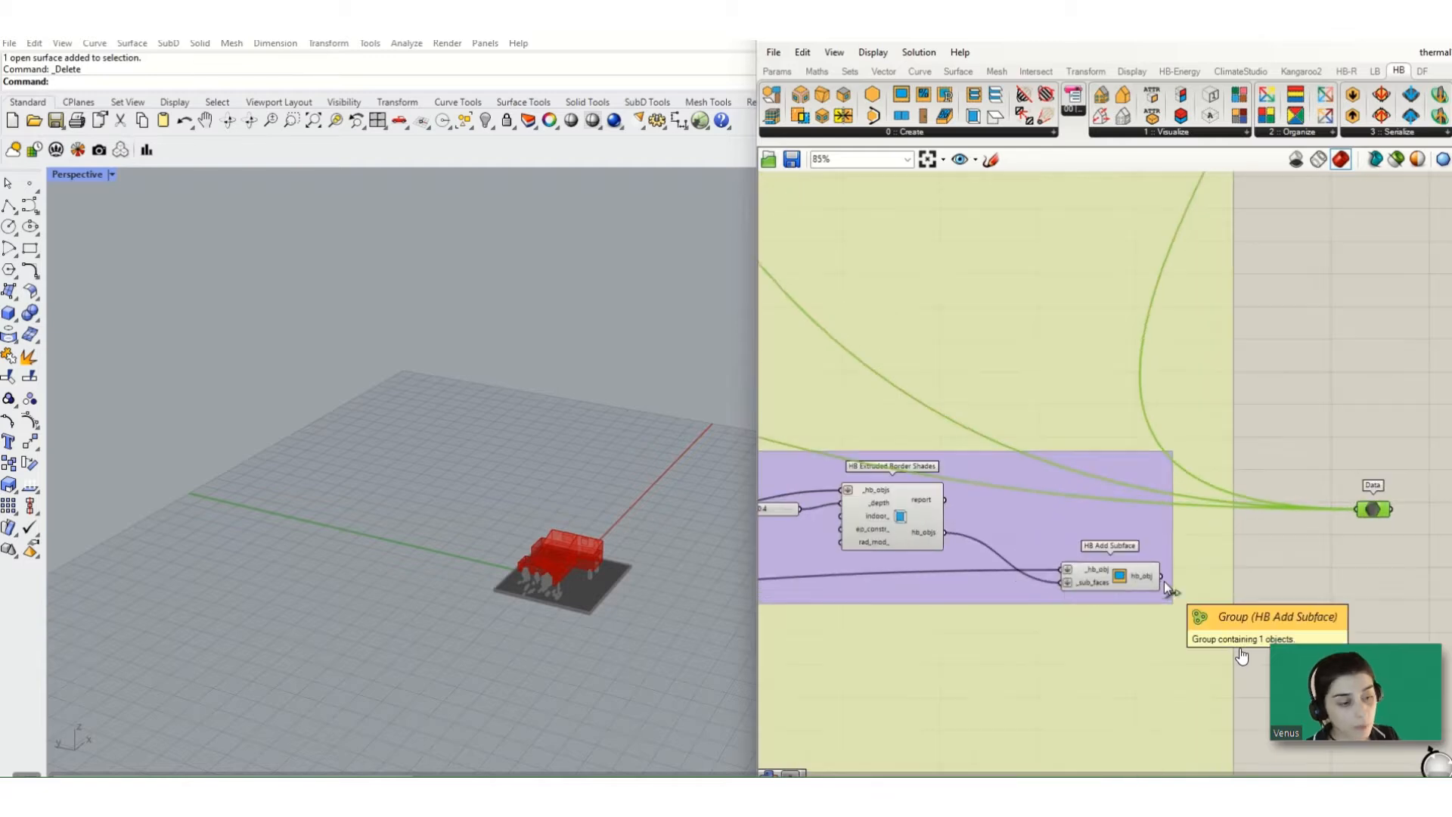
{"action": "left_click_drag", "start_coordinate": [1162, 578], "coordinate": [1355, 509]}
Step: Move the Data parameter down beside the next shading group and connect that group's HB Add Subface hb_obj output to it
{"action": "scroll", "coordinate": [1299, 525], "scroll_direction": "down", "scroll_amount": 6}
{"action": "scroll", "coordinate": [1274, 504], "scroll_direction": "up", "scroll_amount": 1}
{"action": "left_click_drag", "start_coordinate": [1243, 489], "coordinate": [1213, 674]}
{"action": "scroll", "coordinate": [1200, 672], "scroll_direction": "up", "scroll_amount": 7}
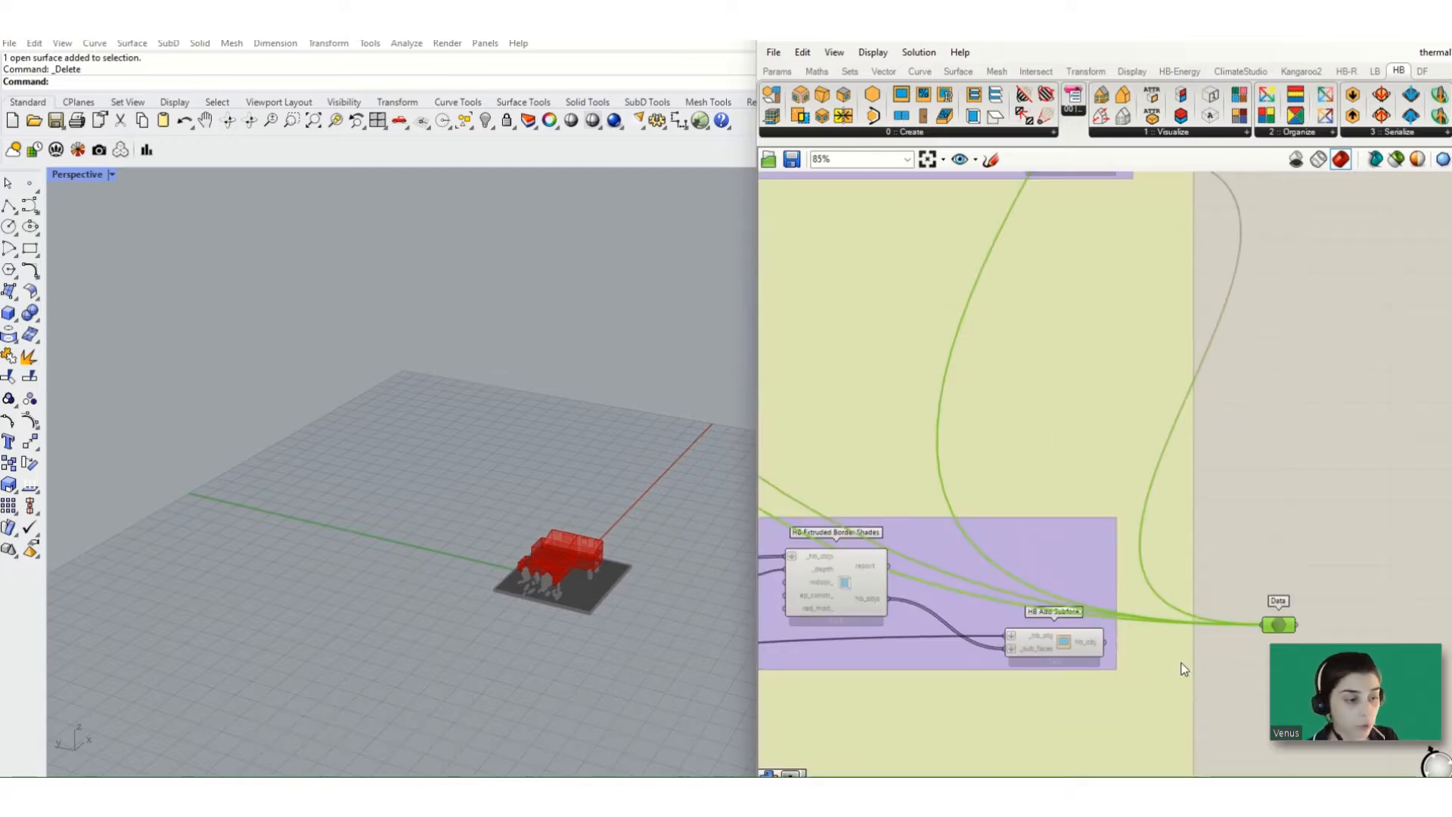
{"action": "left_click_drag", "start_coordinate": [1082, 637], "coordinate": [1300, 612]}
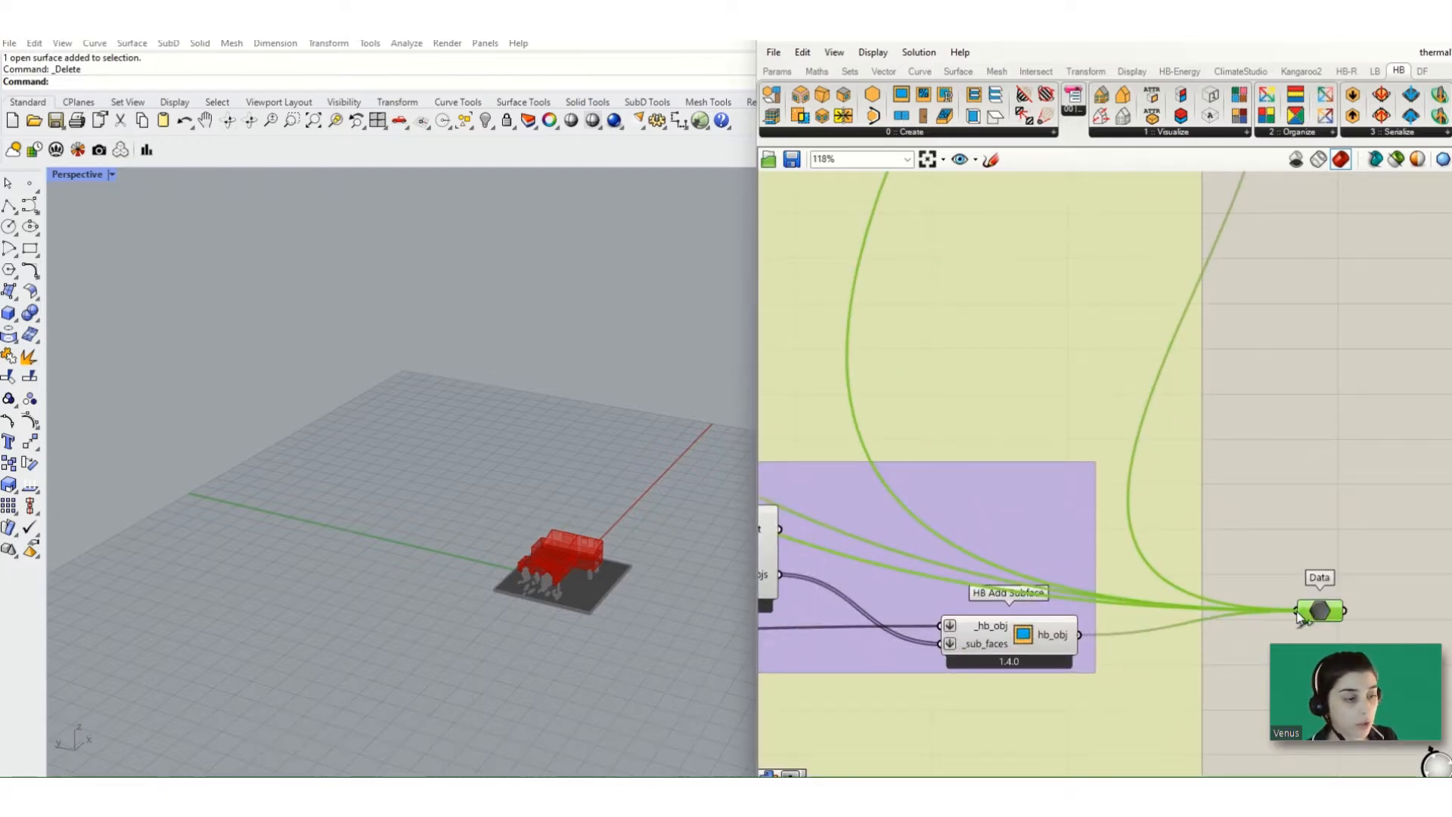
{"action": "scroll", "coordinate": [1312, 575], "scroll_direction": "down", "scroll_amount": 4}
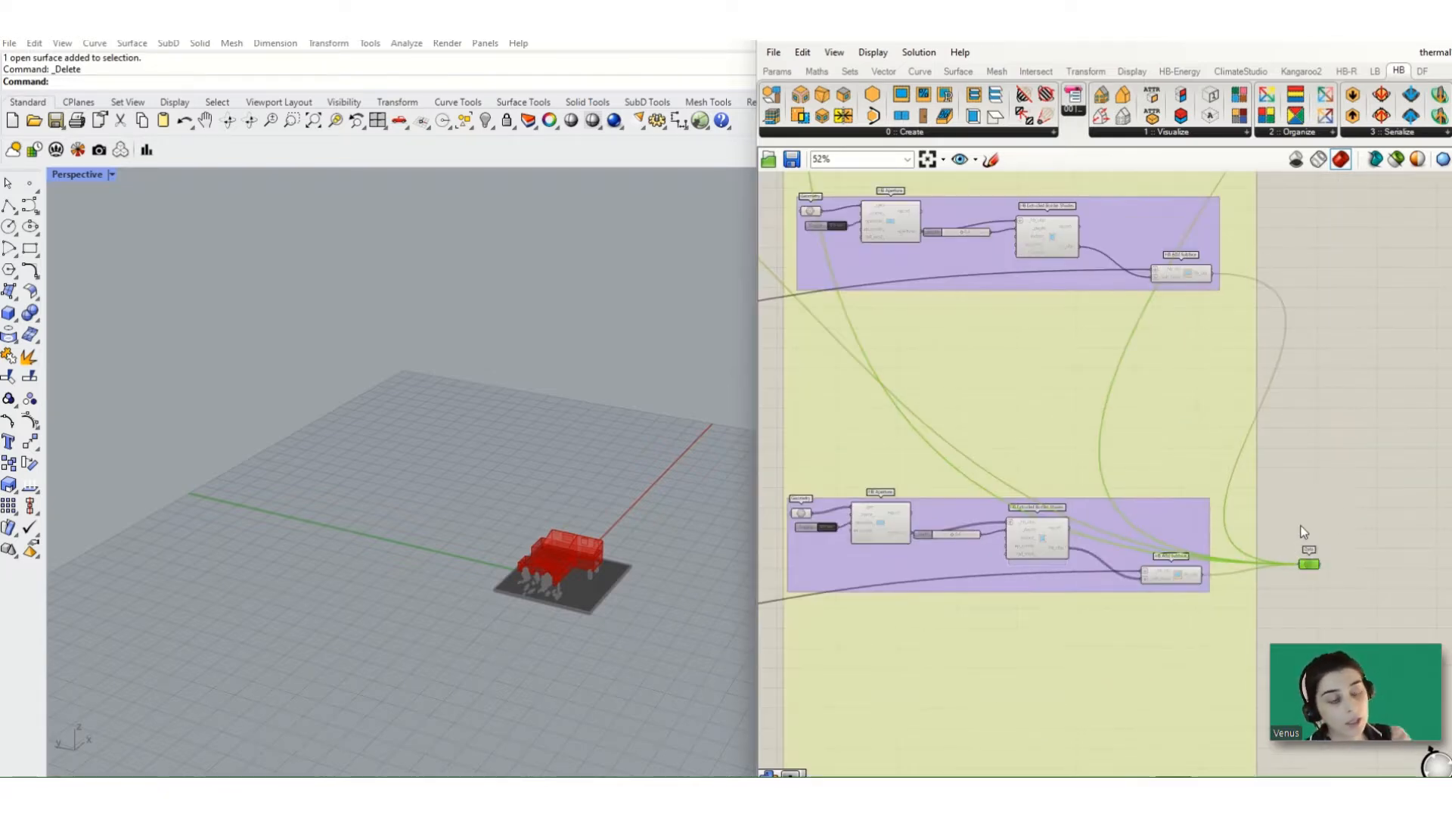
Step: Connect the hb_obj output of the HB Add Subface directly above the following HB Shade group to the Data parameter
{"action": "scroll", "coordinate": [1314, 572], "scroll_direction": "down", "scroll_amount": 5}
{"action": "scroll", "coordinate": [1319, 609], "scroll_direction": "up", "scroll_amount": 4}
{"action": "scroll", "coordinate": [1317, 602], "scroll_direction": "up", "scroll_amount": 3}
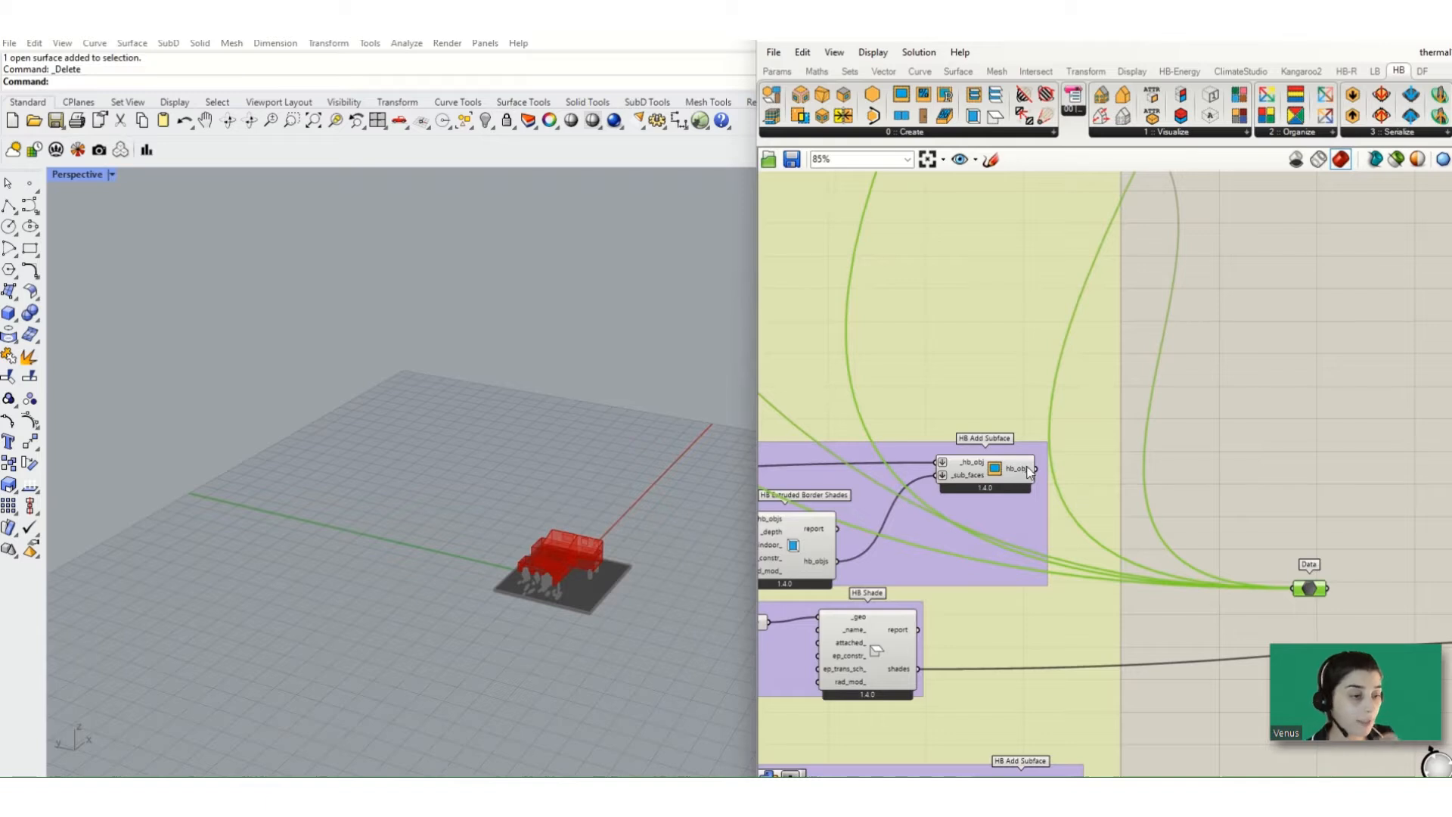
{"action": "left_click_drag", "start_coordinate": [1036, 469], "coordinate": [1286, 590]}
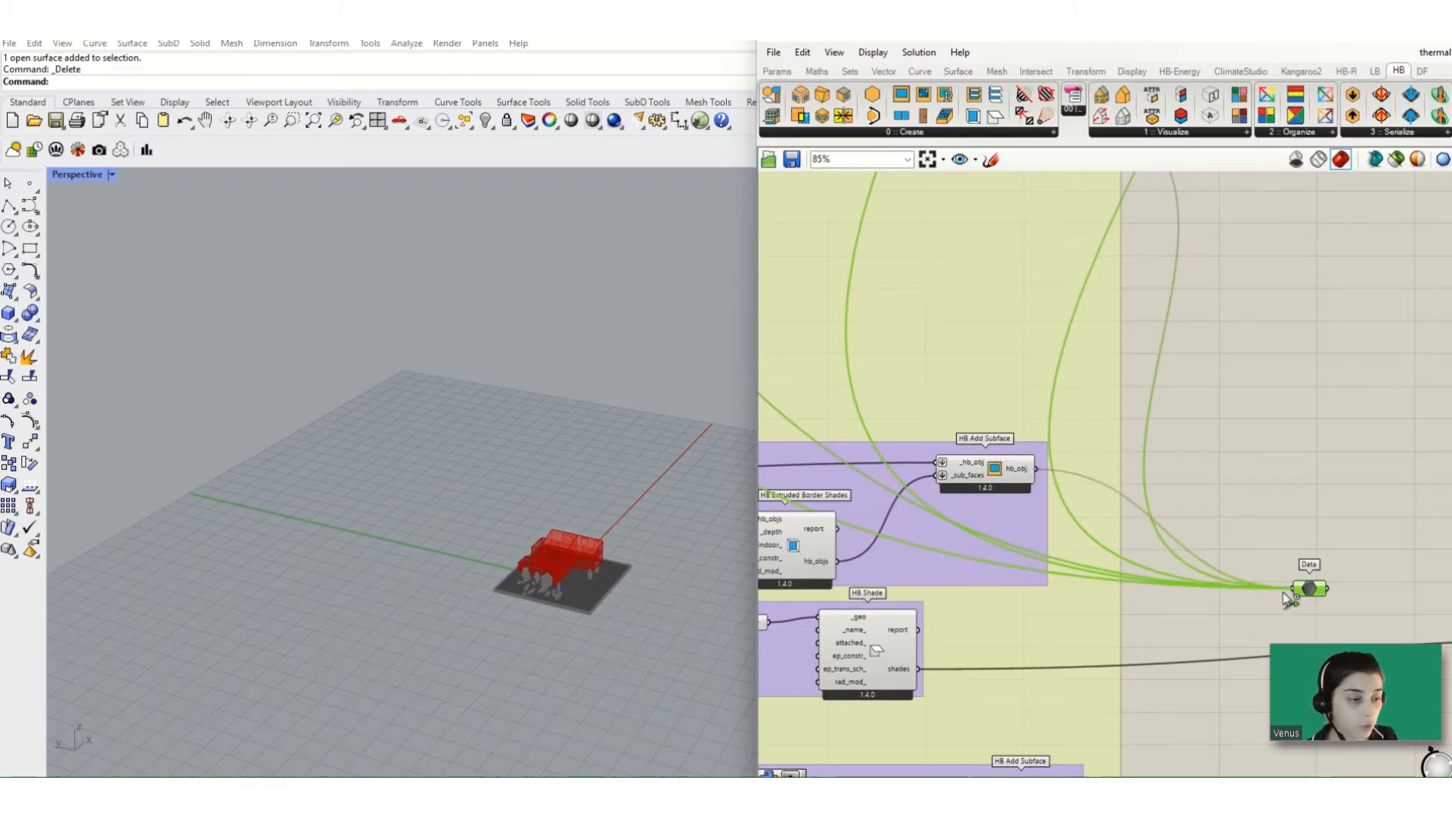
{"action": "scroll", "coordinate": [1307, 598], "scroll_direction": "down", "scroll_amount": 5}
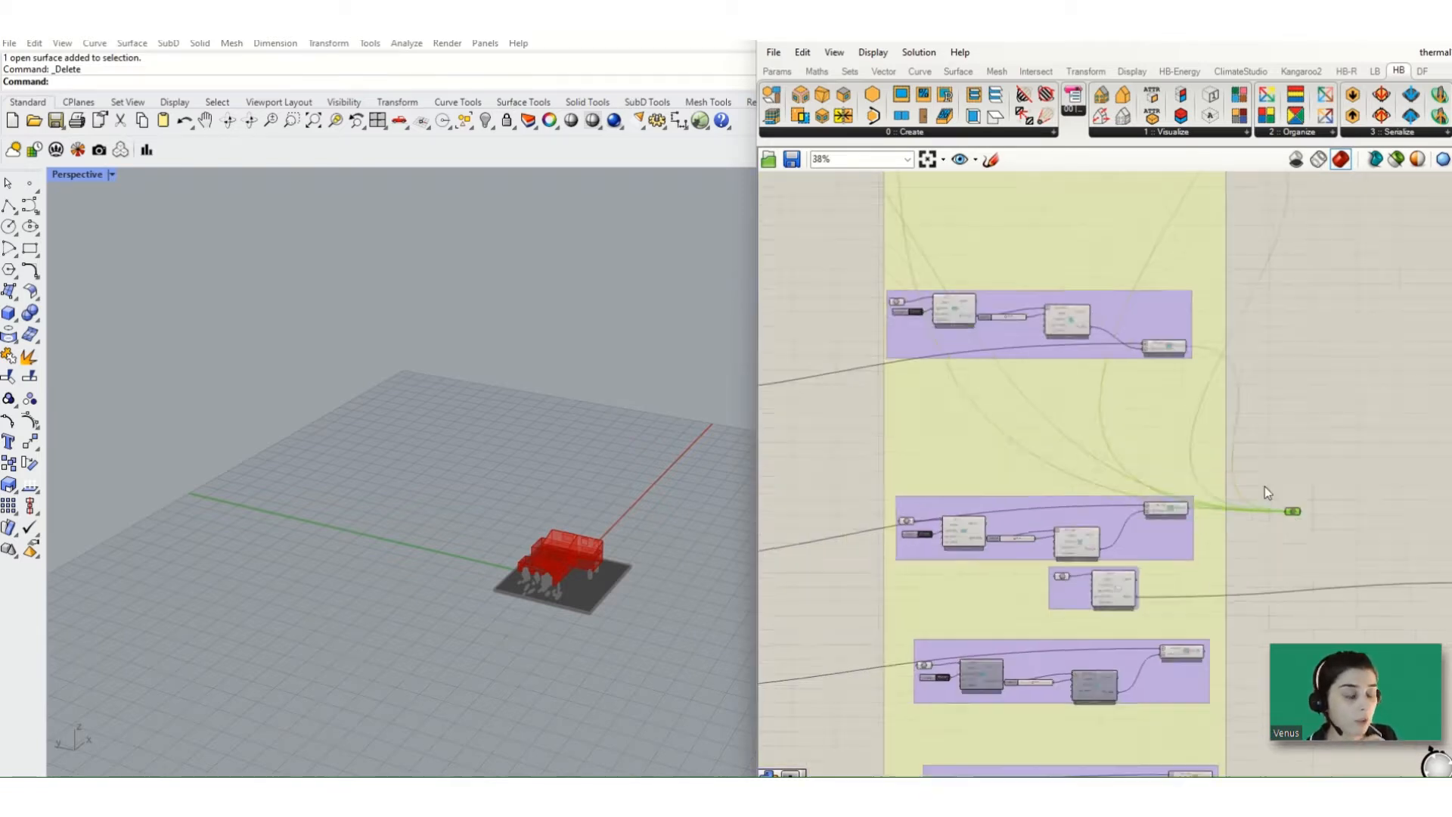
Step: Move the Data parameter further down and connect the HB Add Subface of the next window group to it
{"action": "scroll", "coordinate": [1227, 511], "scroll_direction": "up", "scroll_amount": 3}
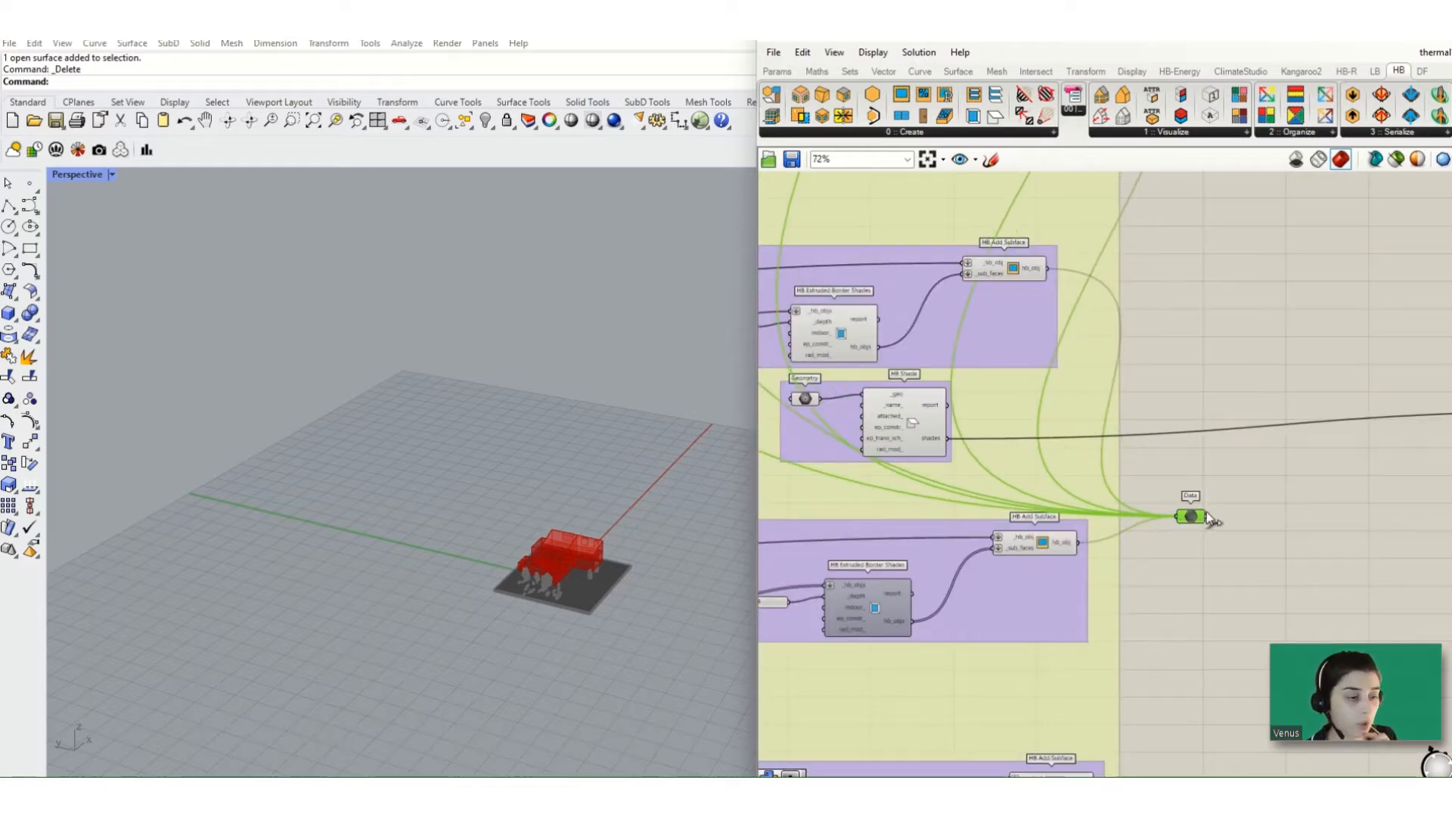
{"action": "scroll", "coordinate": [1189, 517], "scroll_direction": "down", "scroll_amount": 3}
{"action": "left_click_drag", "start_coordinate": [1197, 423], "coordinate": [1216, 595]}
{"action": "scroll", "coordinate": [1213, 601], "scroll_direction": "up", "scroll_amount": 4}
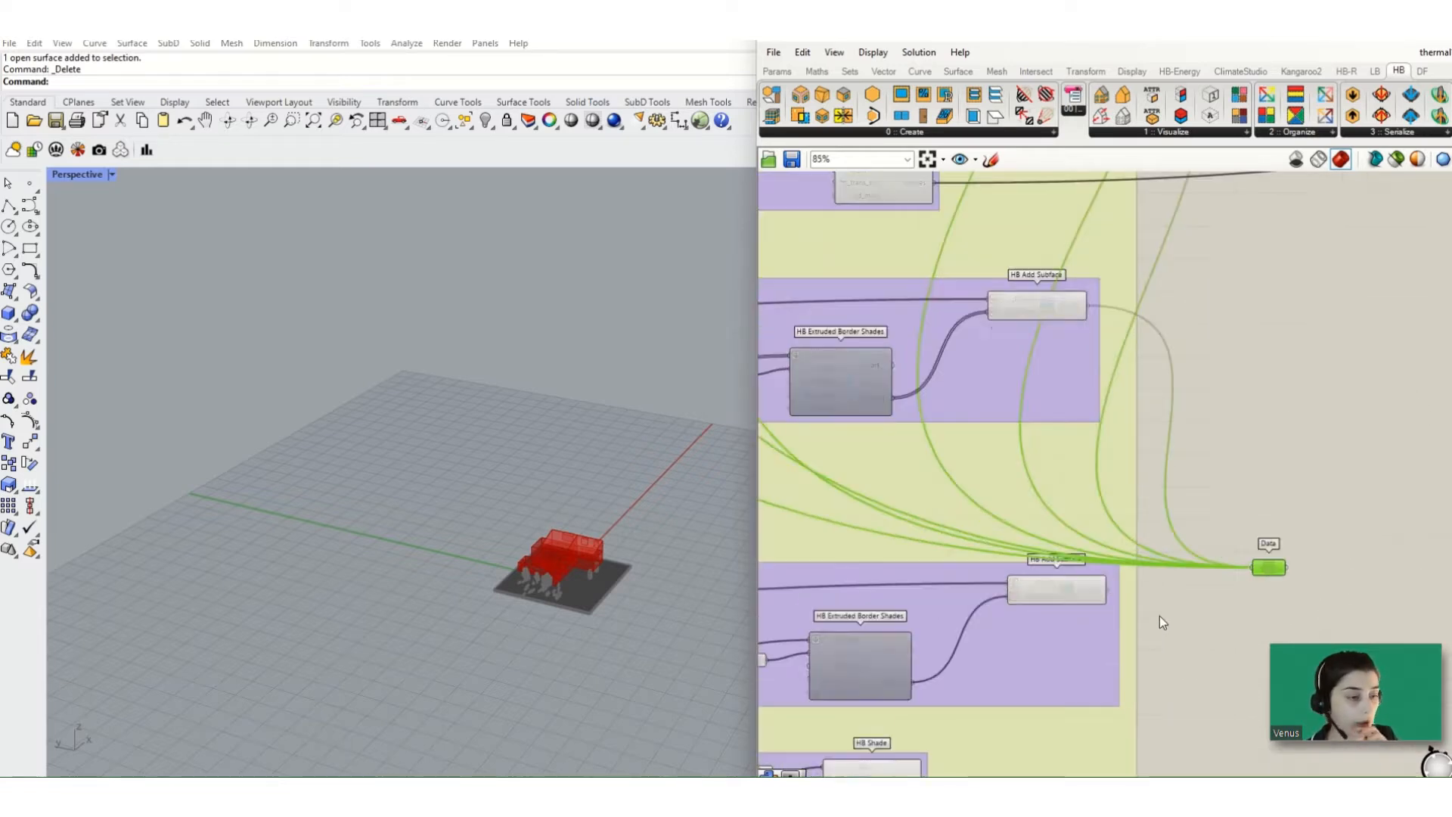
{"action": "left_click_drag", "start_coordinate": [1105, 589], "coordinate": [1256, 568]}
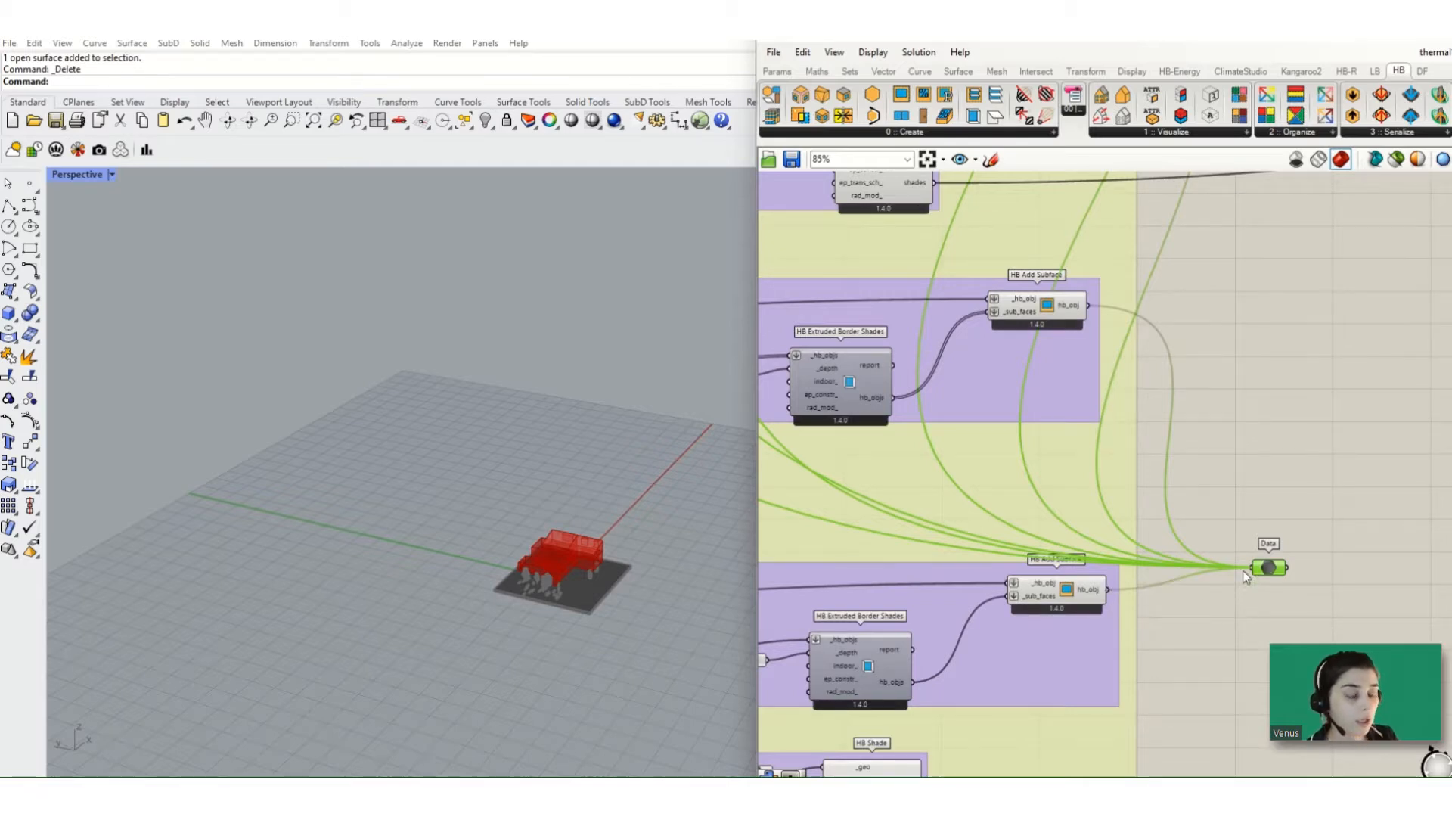
Step: Connect the hb_obj output of the lowest window group's HB Add Subface to the Data parameter collecting all rooms
{"action": "scroll", "coordinate": [1078, 359], "scroll_direction": "down", "scroll_amount": 5}
{"action": "scroll", "coordinate": [1087, 511], "scroll_direction": "down", "scroll_amount": 2}
{"action": "scroll", "coordinate": [1089, 512], "scroll_direction": "up", "scroll_amount": 5}
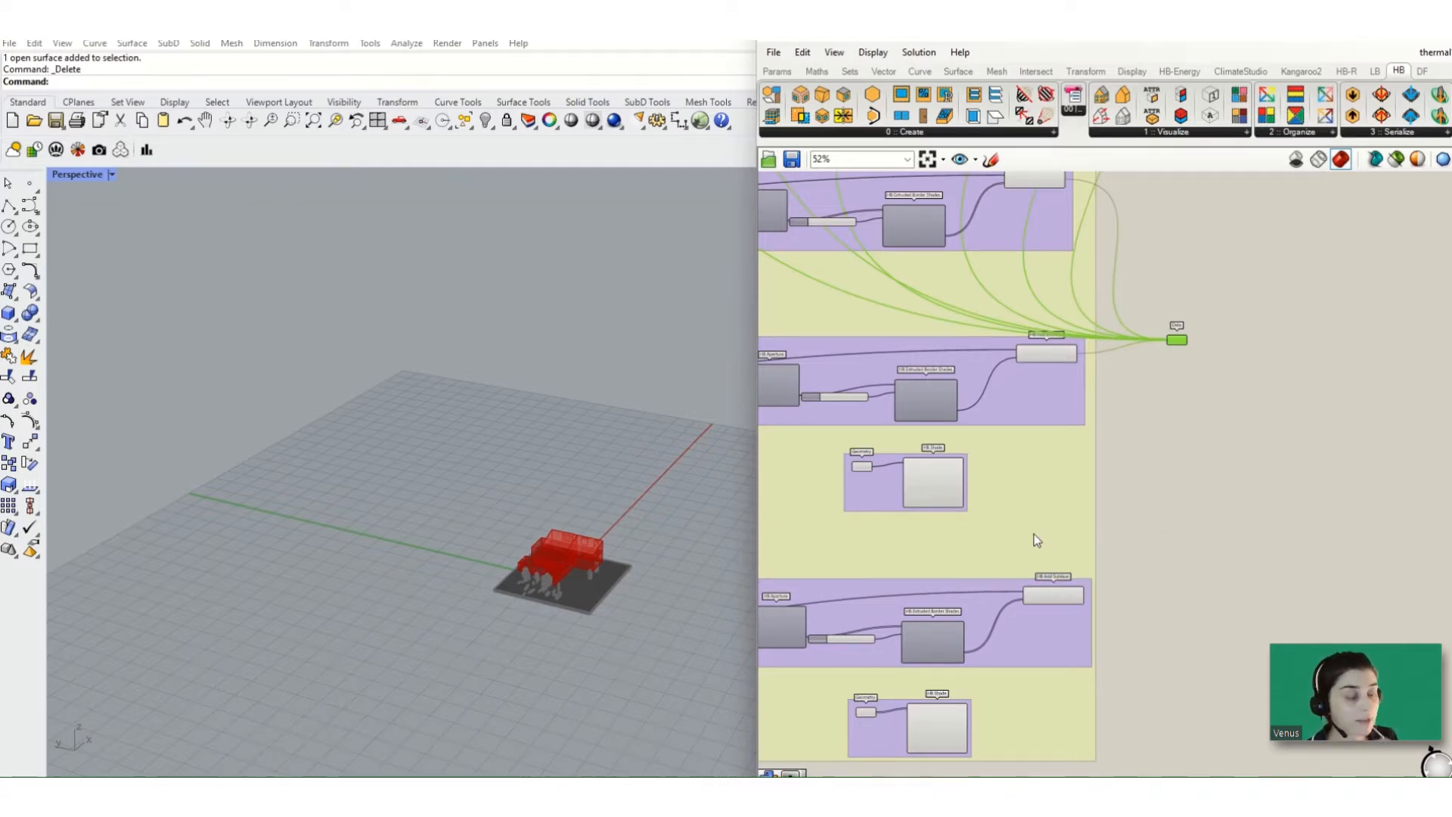
{"action": "scroll", "coordinate": [1102, 600], "scroll_direction": "up", "scroll_amount": 5}
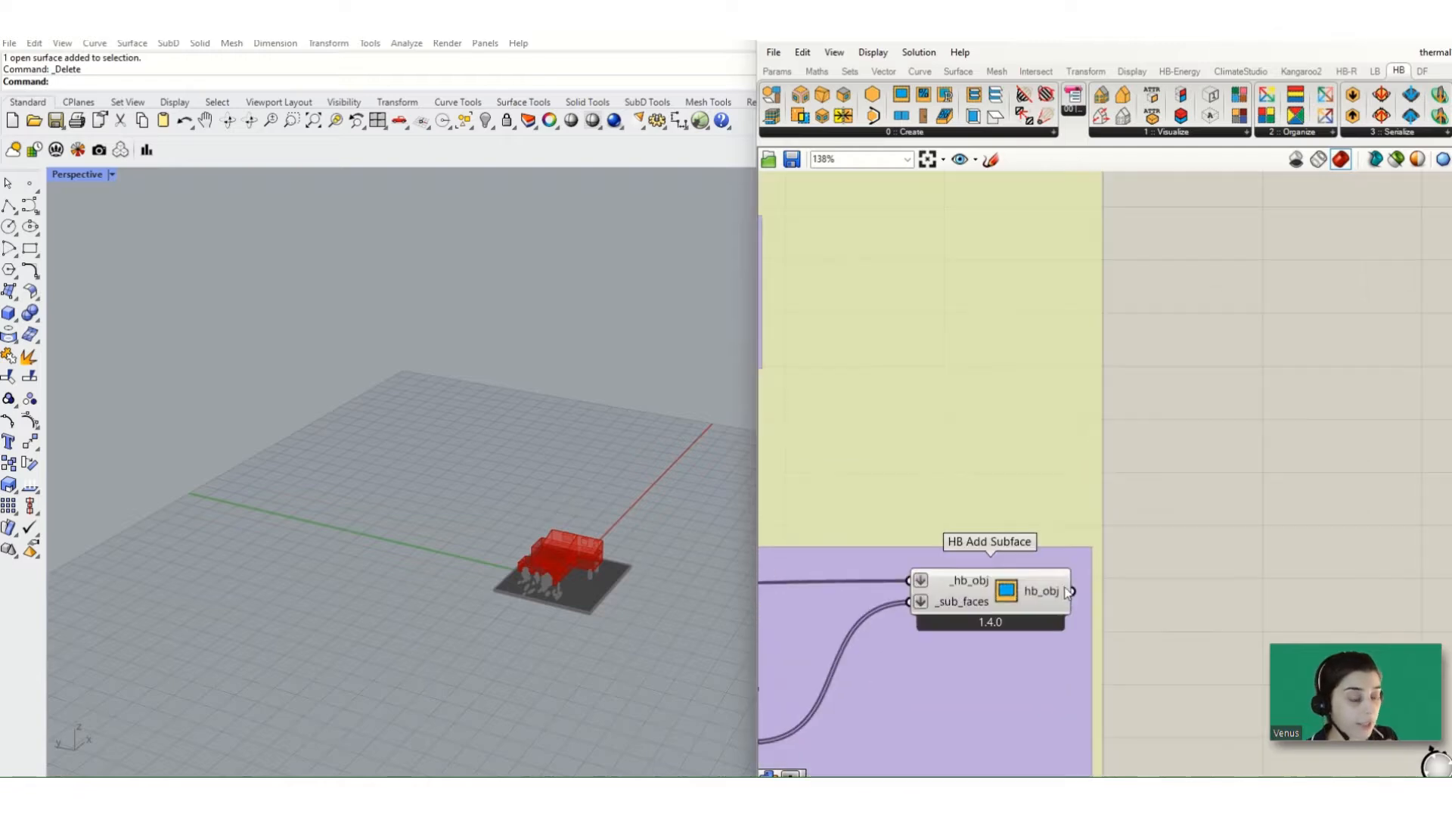
{"action": "left_click_drag", "start_coordinate": [1074, 591], "coordinate": [1208, 392]}
{"action": "scroll", "coordinate": [1054, 665], "scroll_direction": "down", "scroll_amount": 3}
{"action": "scroll", "coordinate": [1055, 689], "scroll_direction": "down", "scroll_amount": 7}
{"action": "scroll", "coordinate": [1209, 392], "scroll_direction": "up", "scroll_amount": 9}
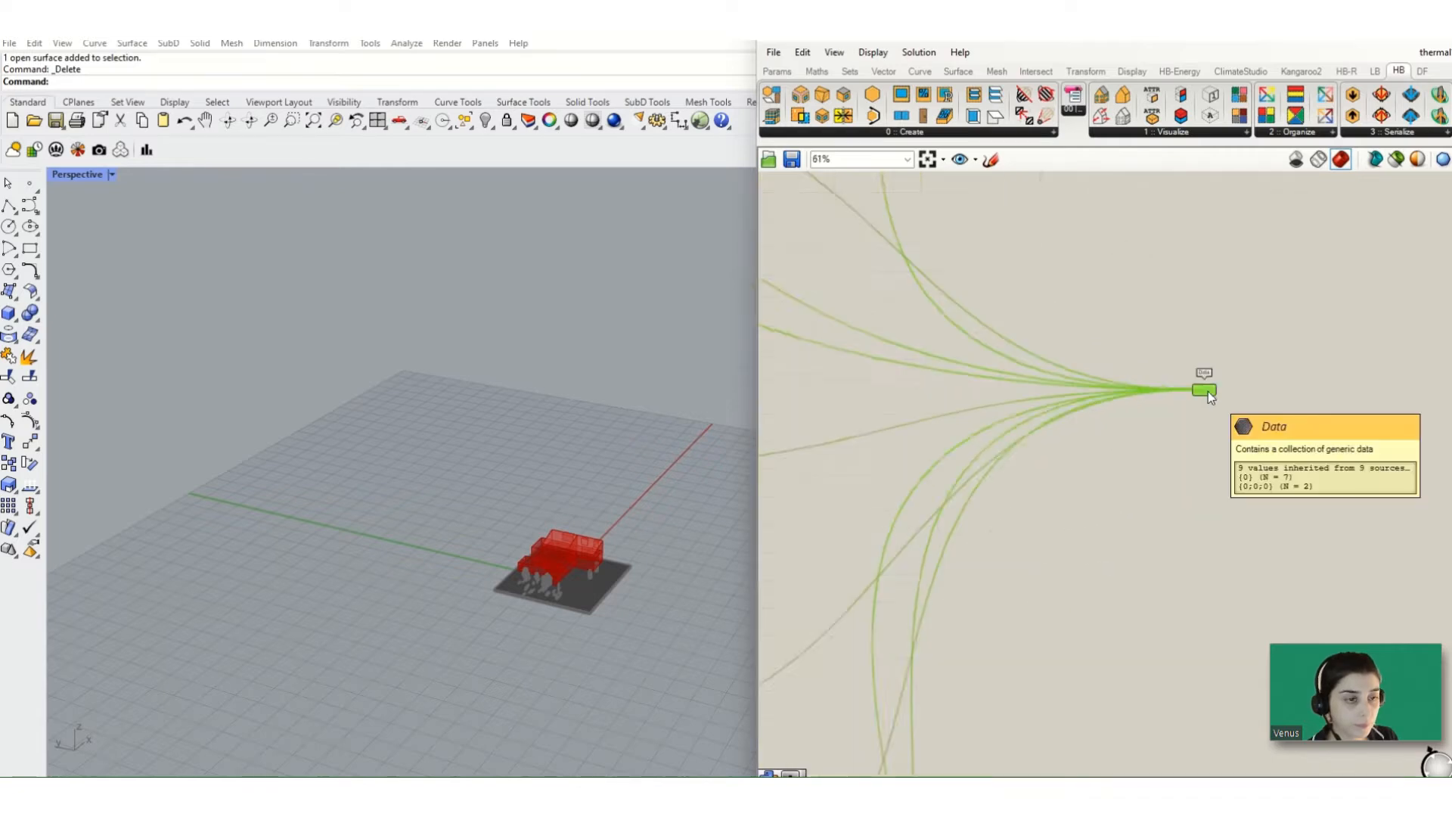
{"action": "scroll", "coordinate": [1207, 391], "scroll_direction": "up", "scroll_amount": 3}
{"action": "right_click", "coordinate": [1207, 390]}
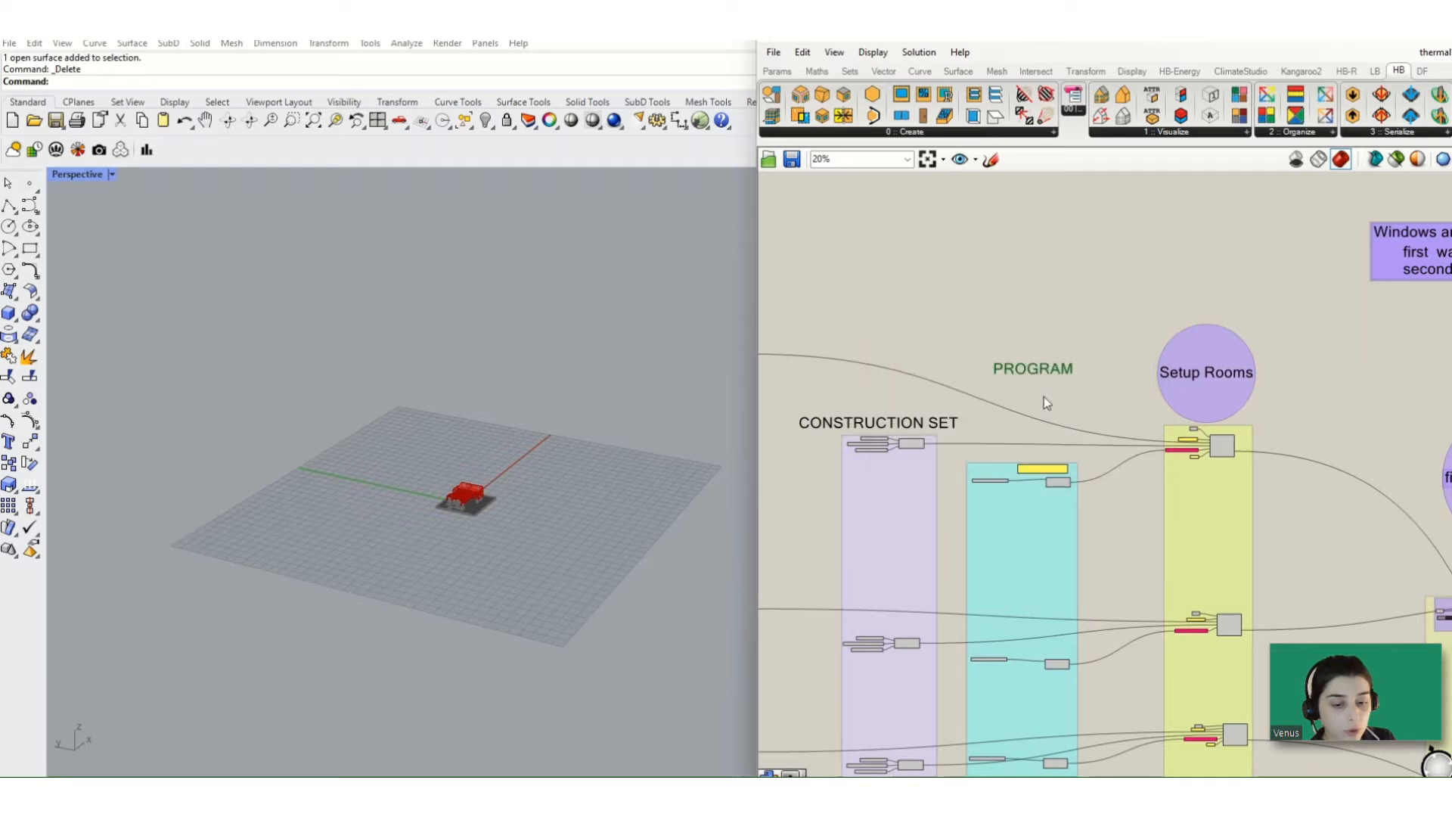
Step: Put the PROGRAM label above the cyan column into its own group
{"action": "middle_click", "coordinate": [1026, 367]}
{"action": "scroll", "coordinate": [1025, 368], "scroll_direction": "up", "scroll_amount": 1}
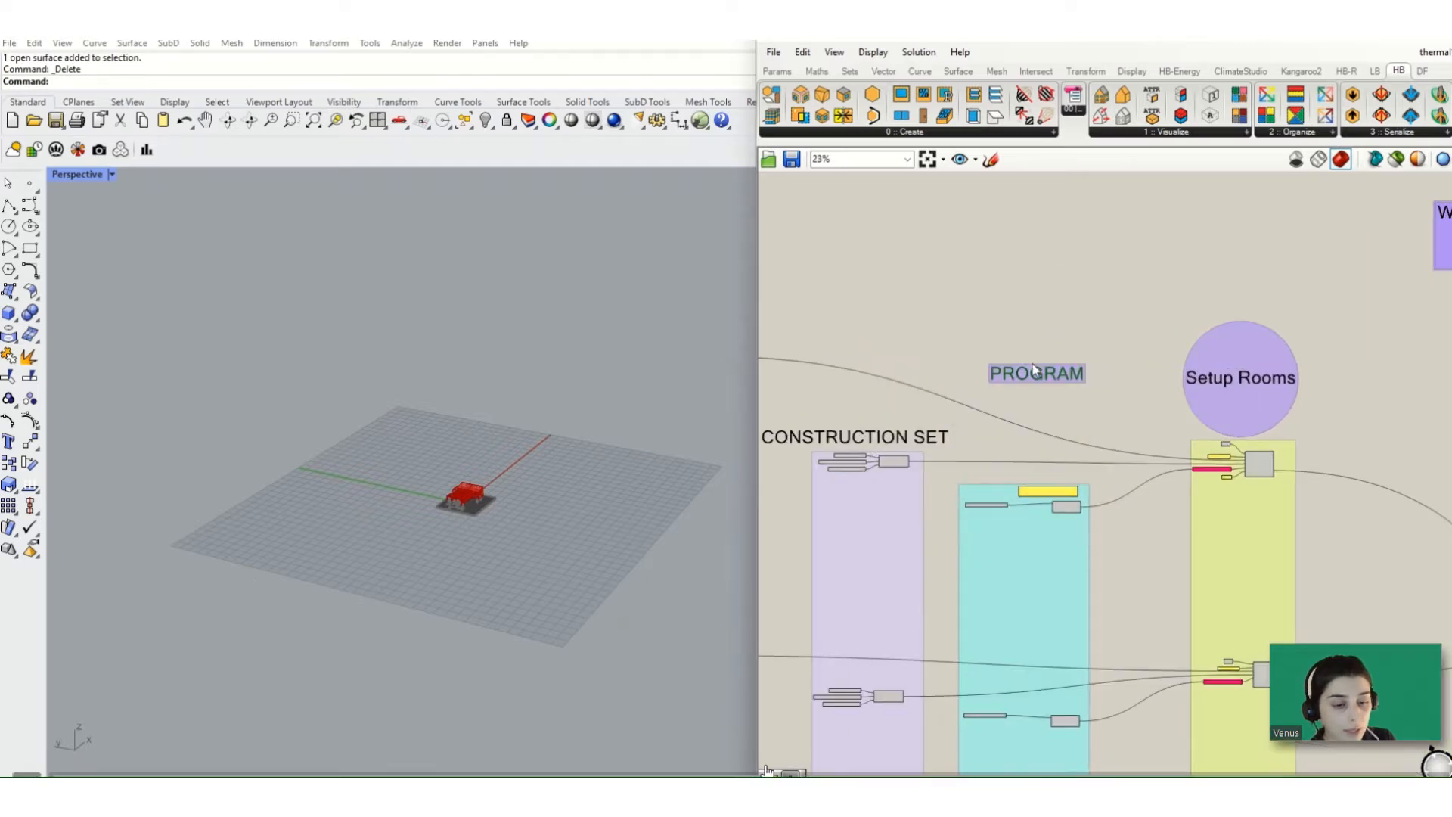
{"action": "right_click", "coordinate": [1033, 368]}
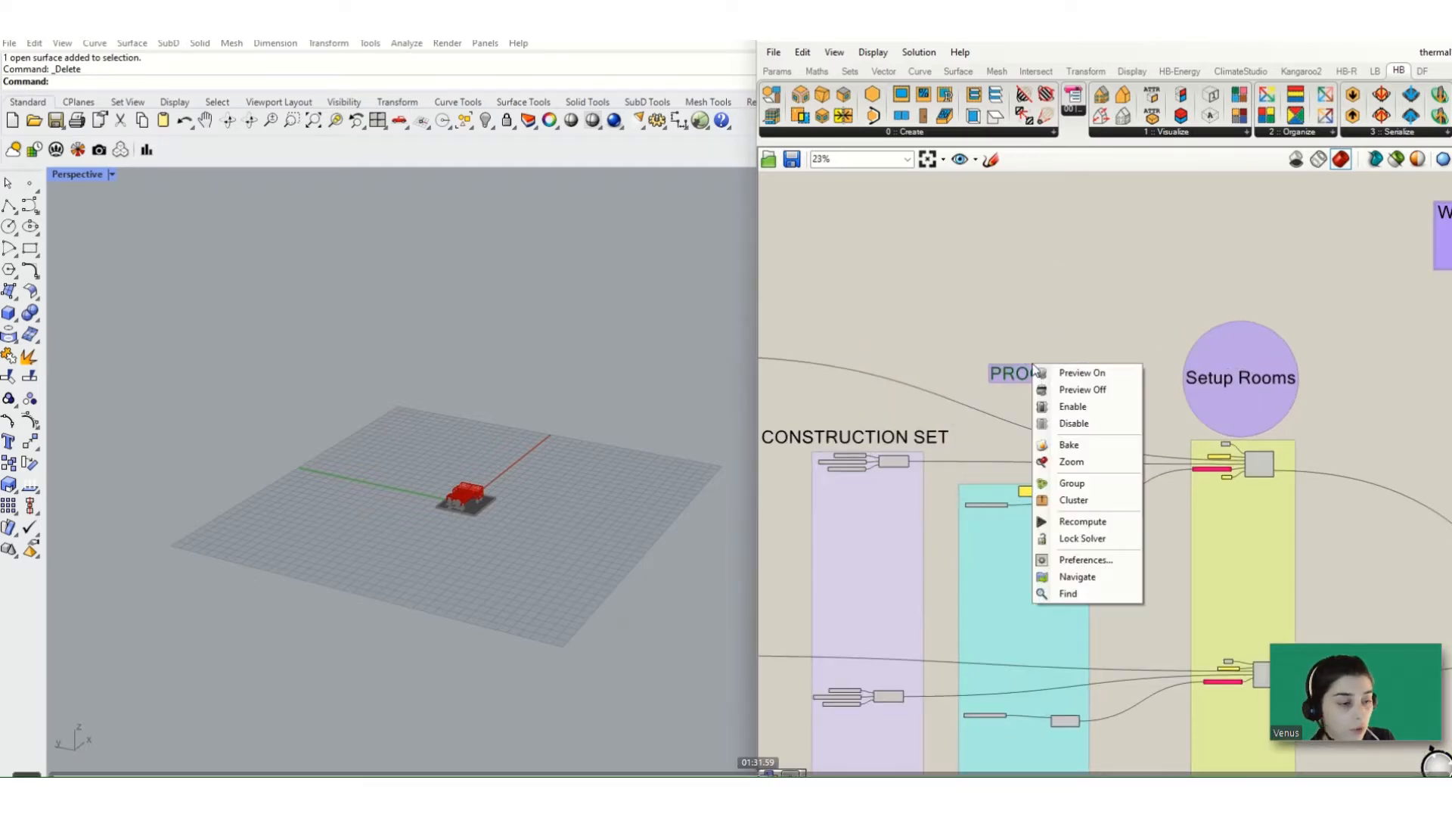
{"action": "left_click", "coordinate": [1069, 484]}
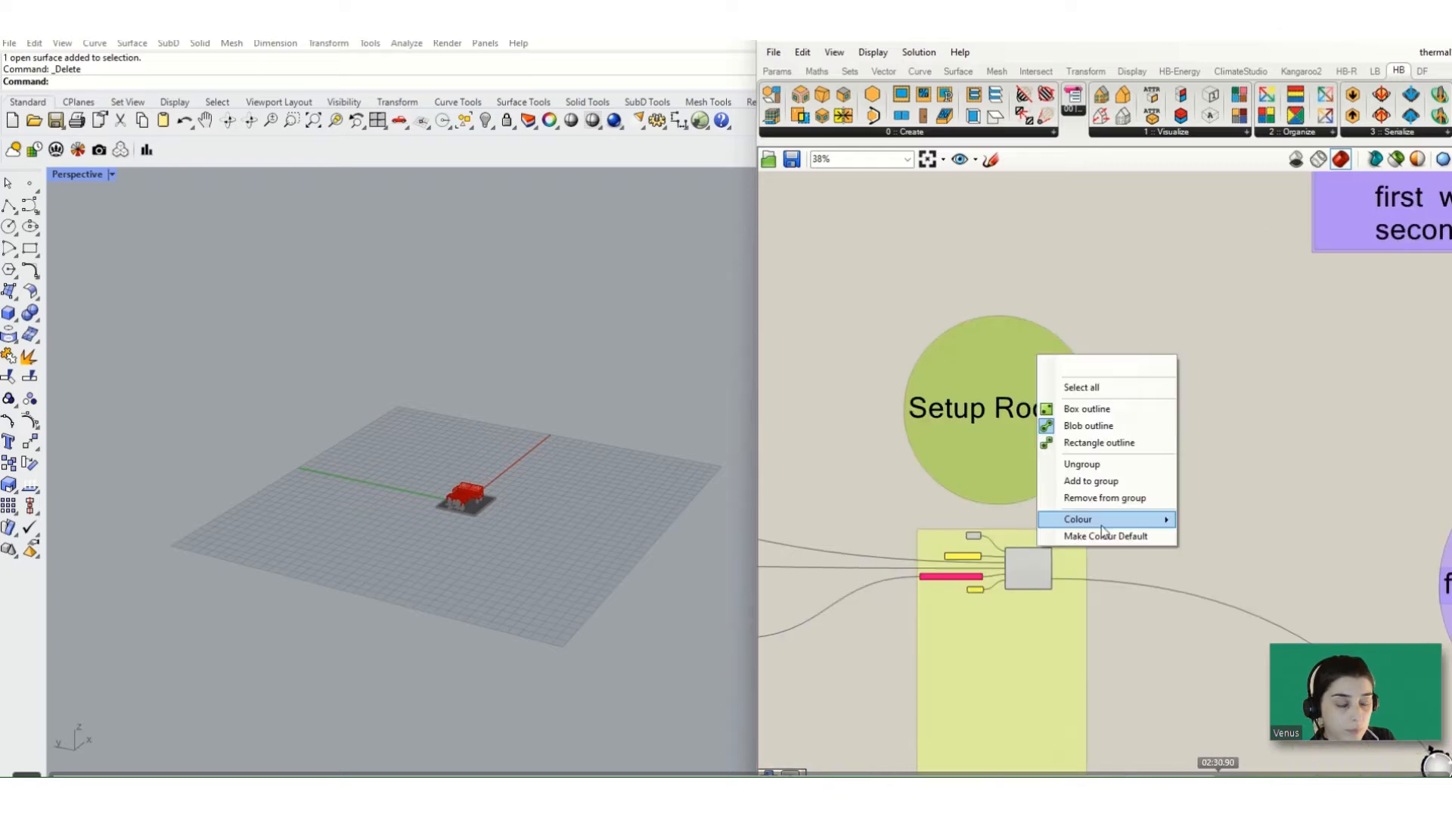
Step: Recolour the label groups, including Setup Rooms and "first way: manually", in red tones
{"action": "mouse_move", "coordinate": [1103, 529]}
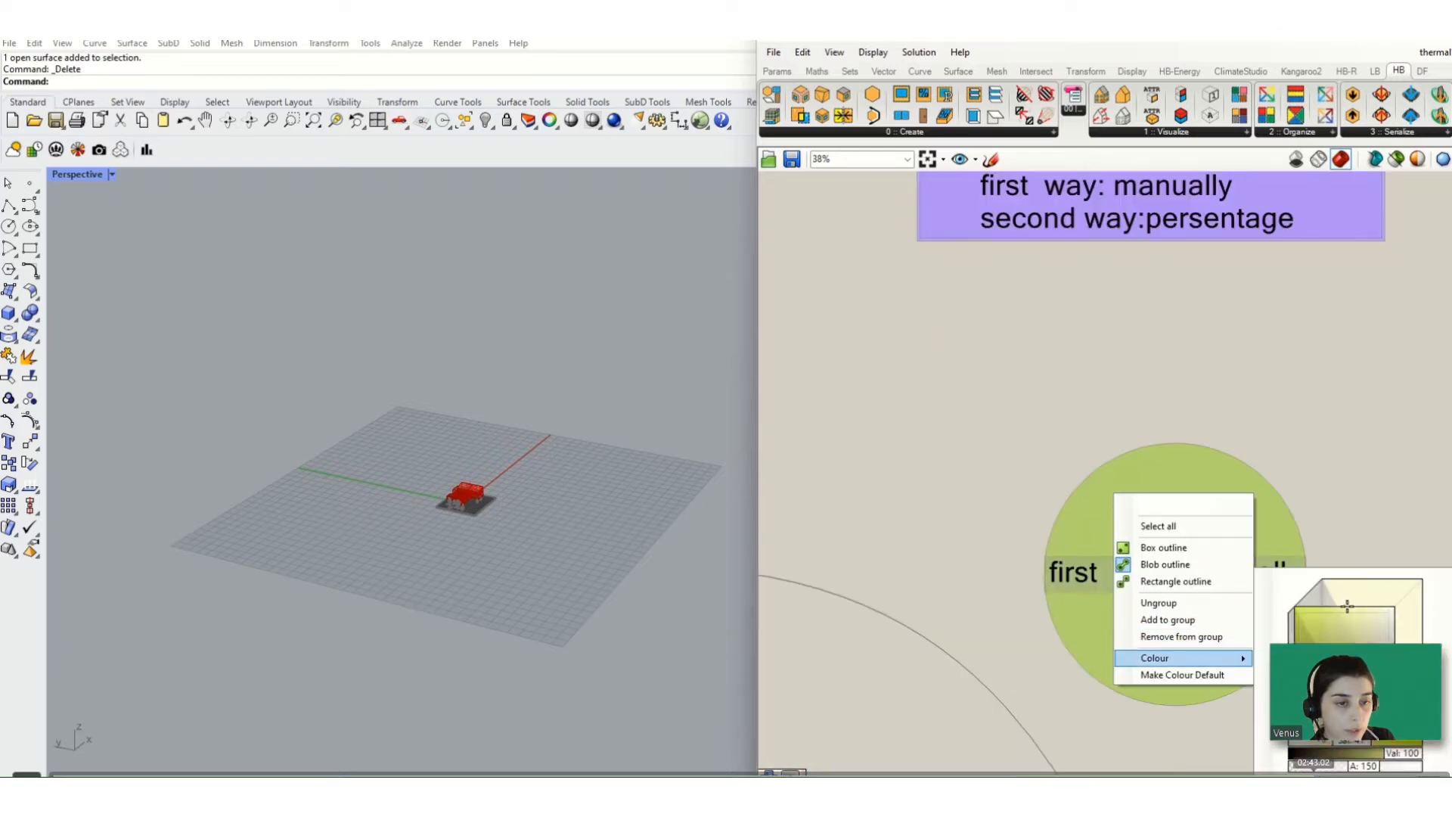
{"action": "left_click", "coordinate": [1351, 499]}
{"action": "scroll", "coordinate": [1297, 582], "scroll_direction": "down", "scroll_amount": 5}
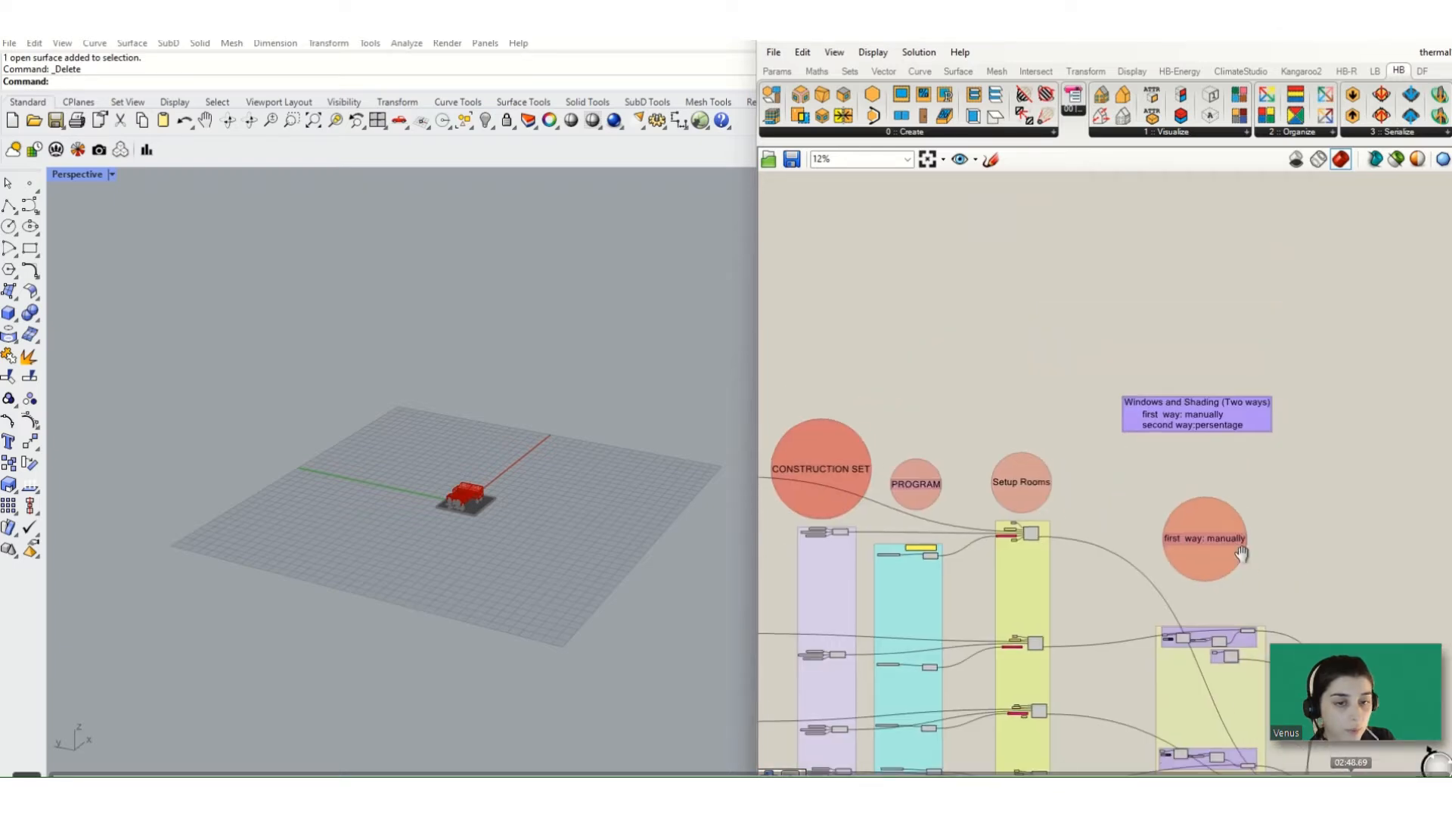
{"action": "scroll", "coordinate": [1136, 448], "scroll_direction": "down", "scroll_amount": 4}
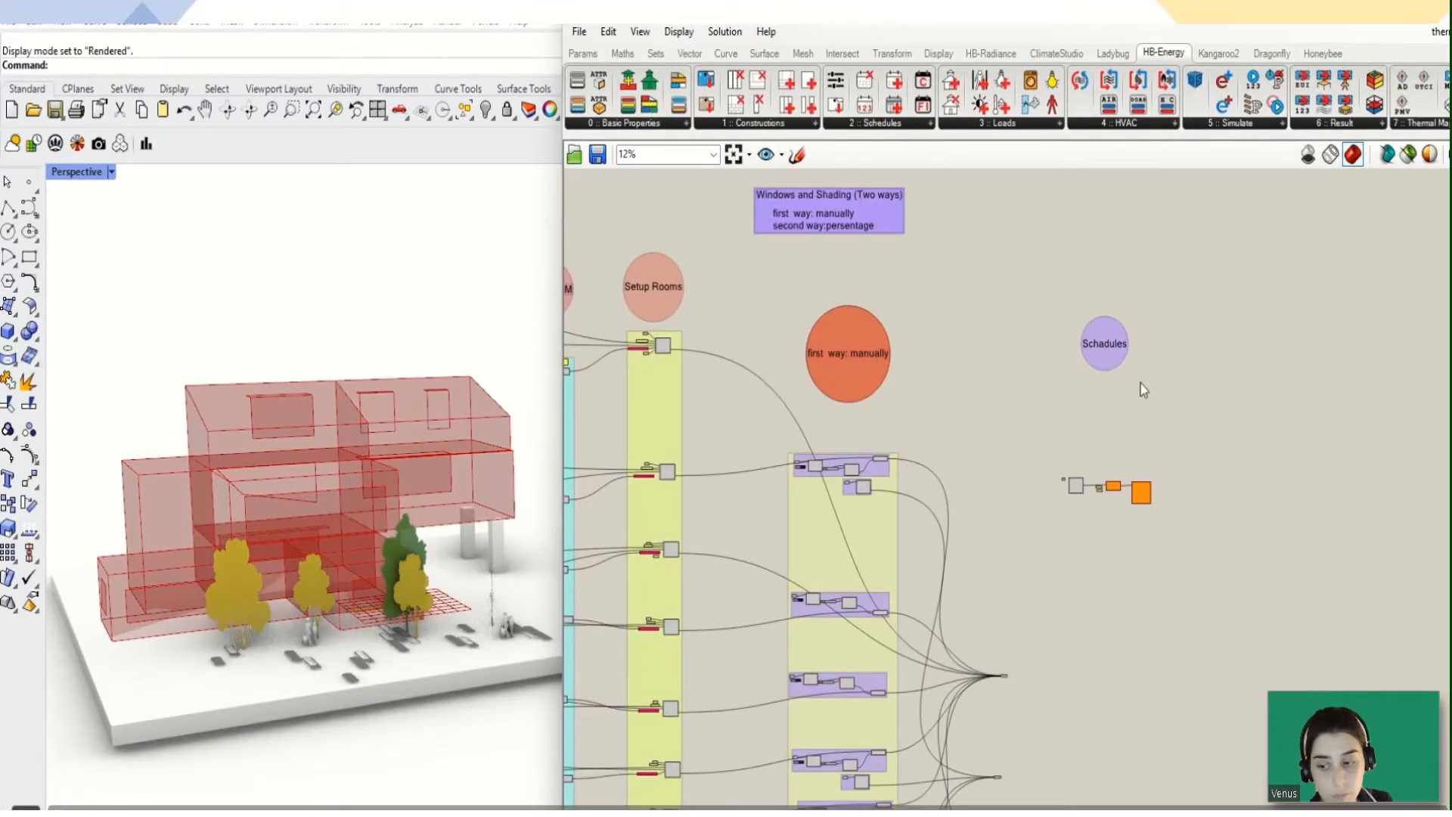
Step: Change the colour of the Schadules label group to light green
{"action": "left_click", "coordinate": [1117, 357]}
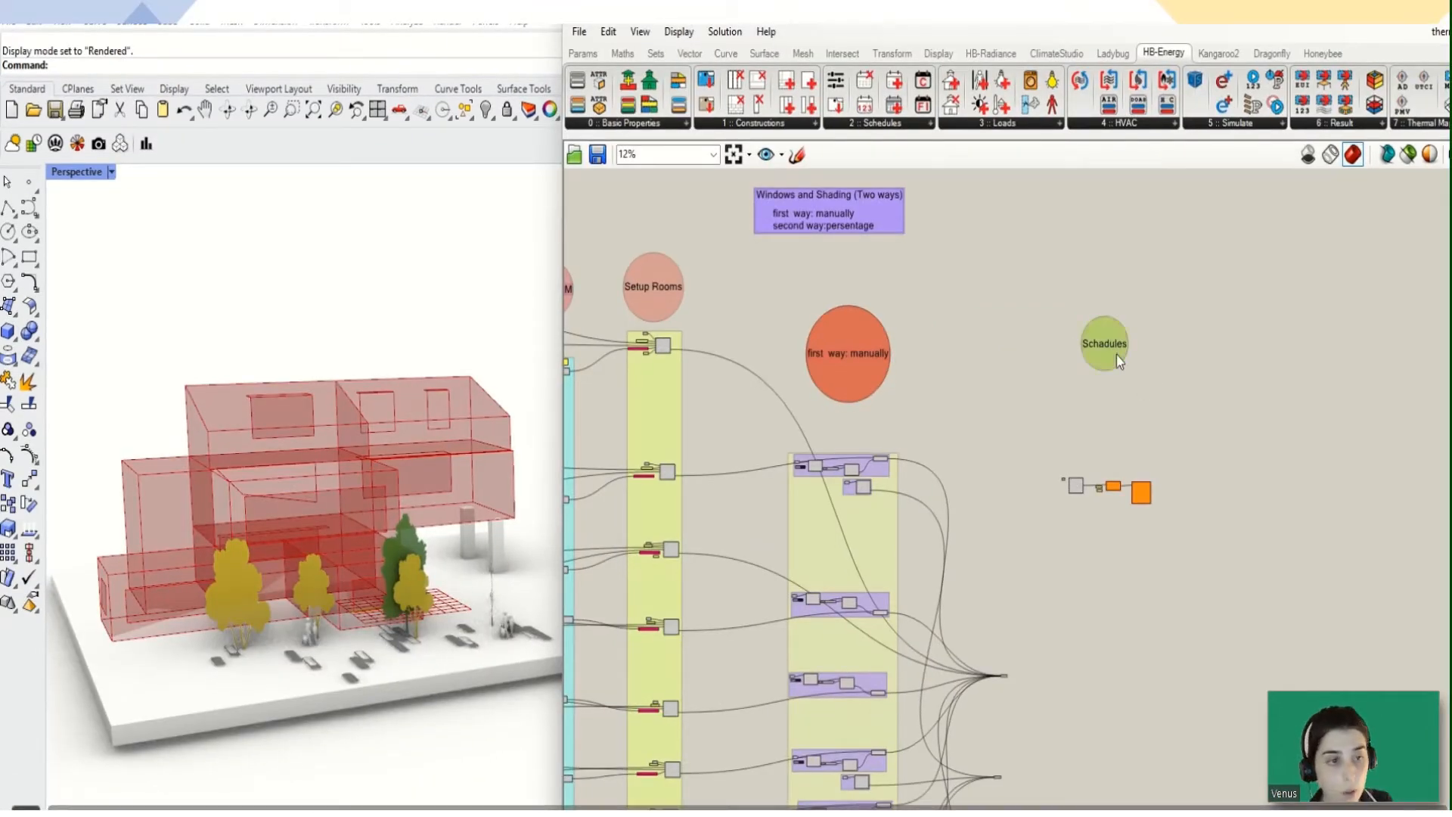
{"action": "right_click", "coordinate": [1118, 357]}
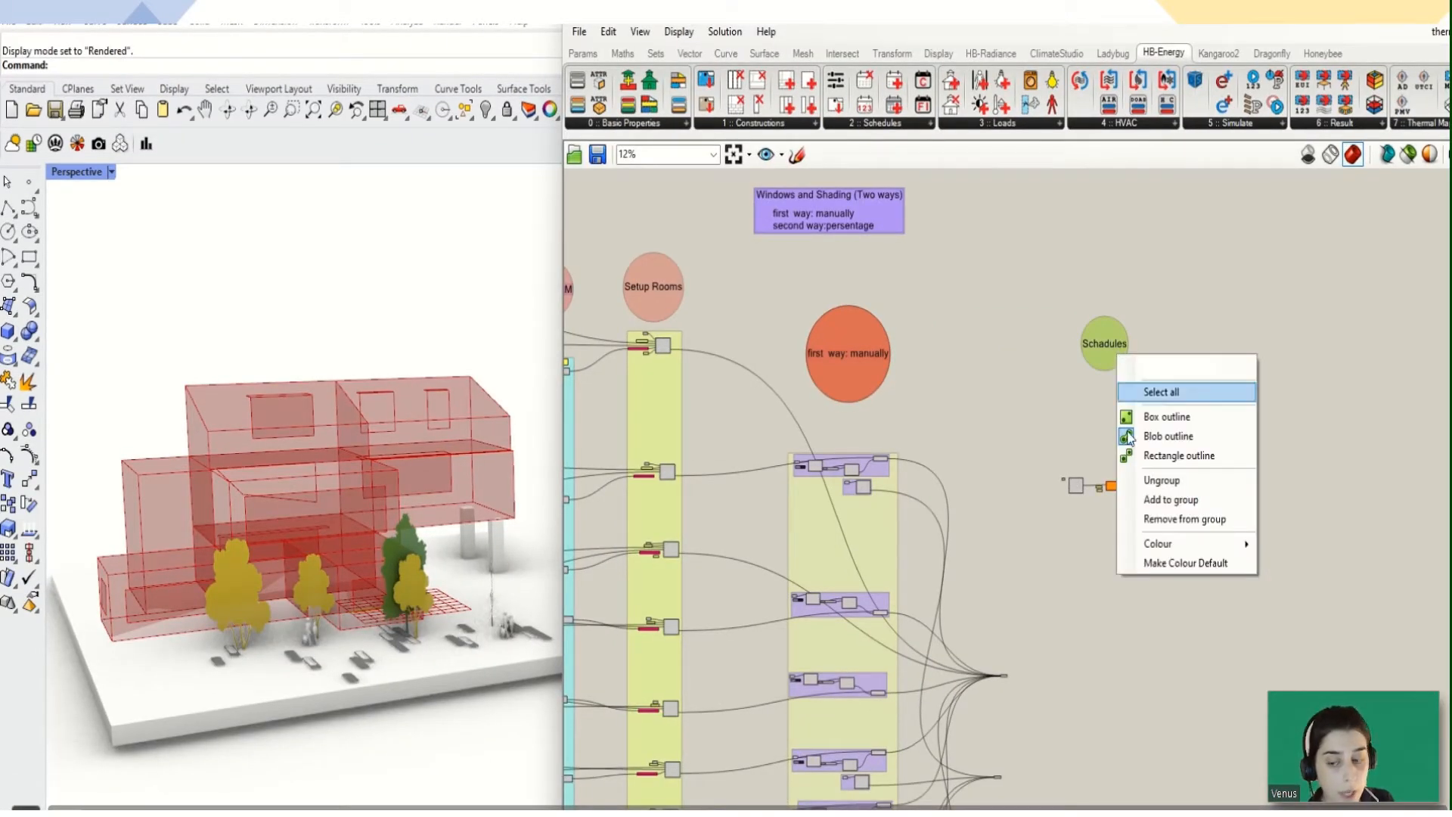
{"action": "mouse_move", "coordinate": [1161, 543]}
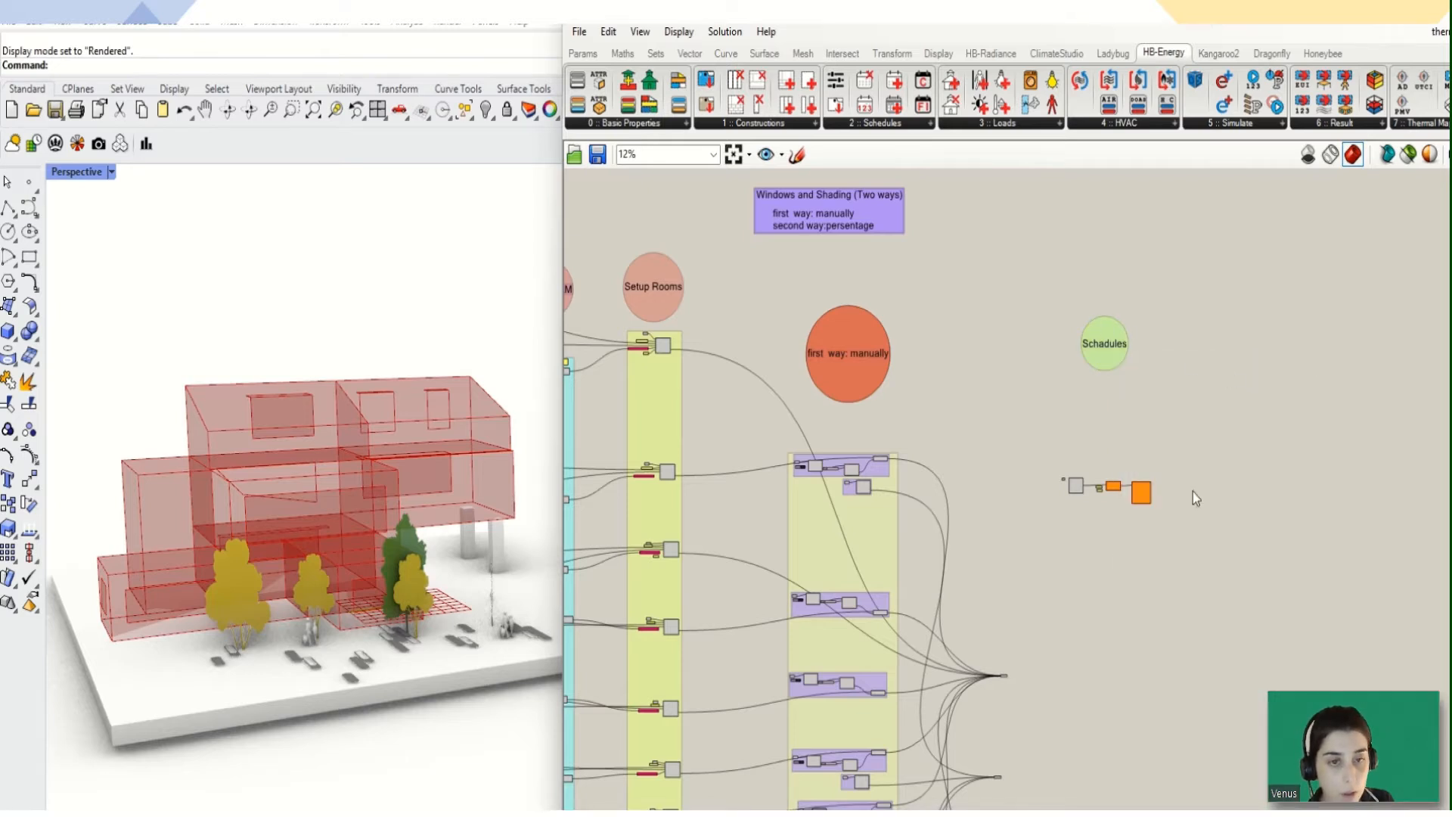
Step: Examine the LB Analysis Period, HB Schedule to Data and HB Apply Room Schedules components below the Schadules label
{"action": "scroll", "coordinate": [1088, 481], "scroll_direction": "up", "scroll_amount": 8}
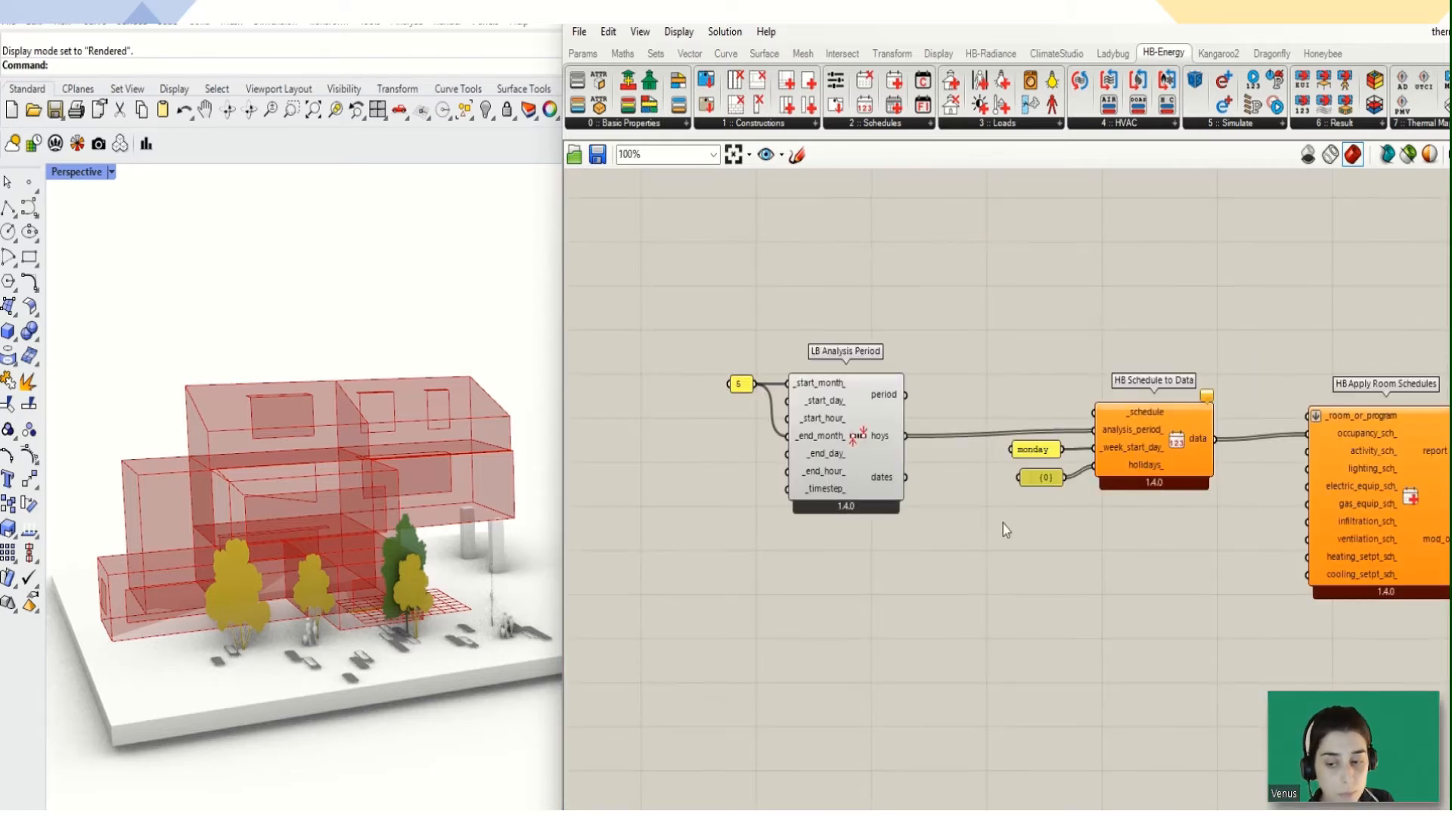
{"action": "right_click_drag", "start_coordinate": [1362, 347], "coordinate": [1165, 353]}
{"action": "scroll", "coordinate": [1083, 374], "scroll_direction": "down", "scroll_amount": 6}
{"action": "scroll", "coordinate": [1048, 401], "scroll_direction": "up", "scroll_amount": 5}
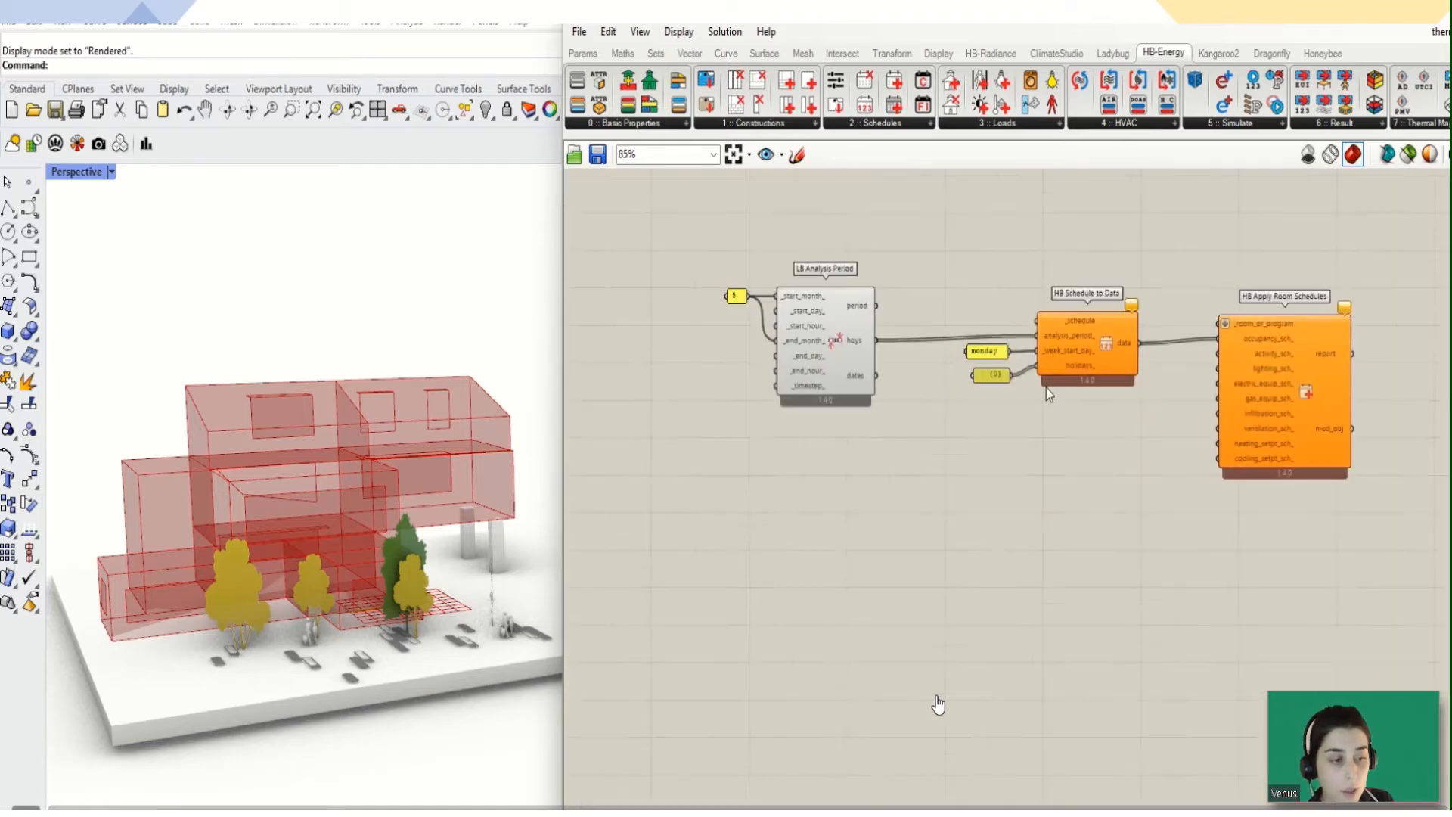
Step: Examine the construction set options and the loose HB Shade Material and HB Blind Material components below Option 2
{"action": "scroll", "coordinate": [1046, 388], "scroll_direction": "down", "scroll_amount": 8}
{"action": "scroll", "coordinate": [868, 737], "scroll_direction": "up", "scroll_amount": 2}
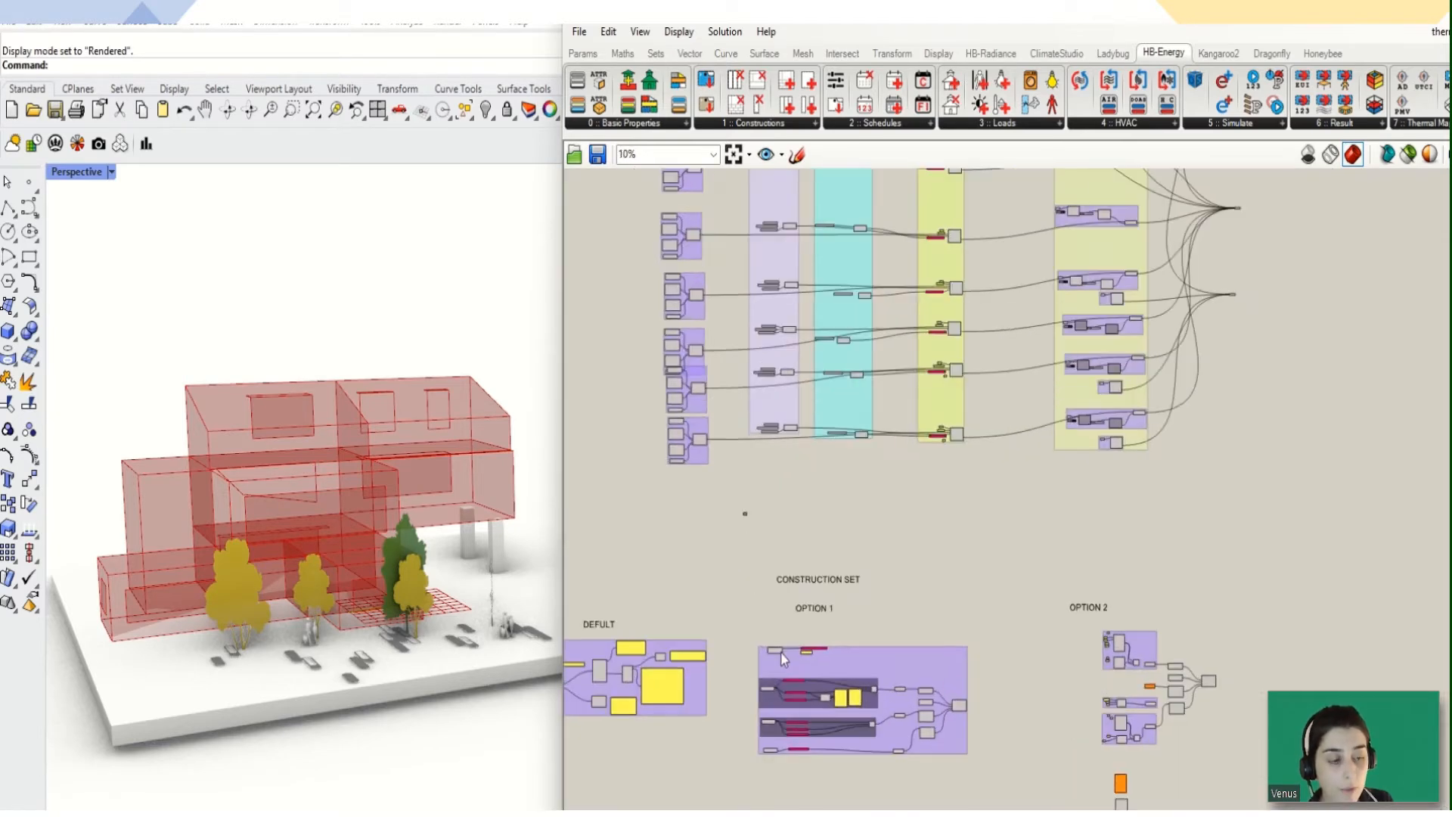
{"action": "scroll", "coordinate": [792, 643], "scroll_direction": "up", "scroll_amount": 2}
{"action": "scroll", "coordinate": [838, 558], "scroll_direction": "down", "scroll_amount": 4}
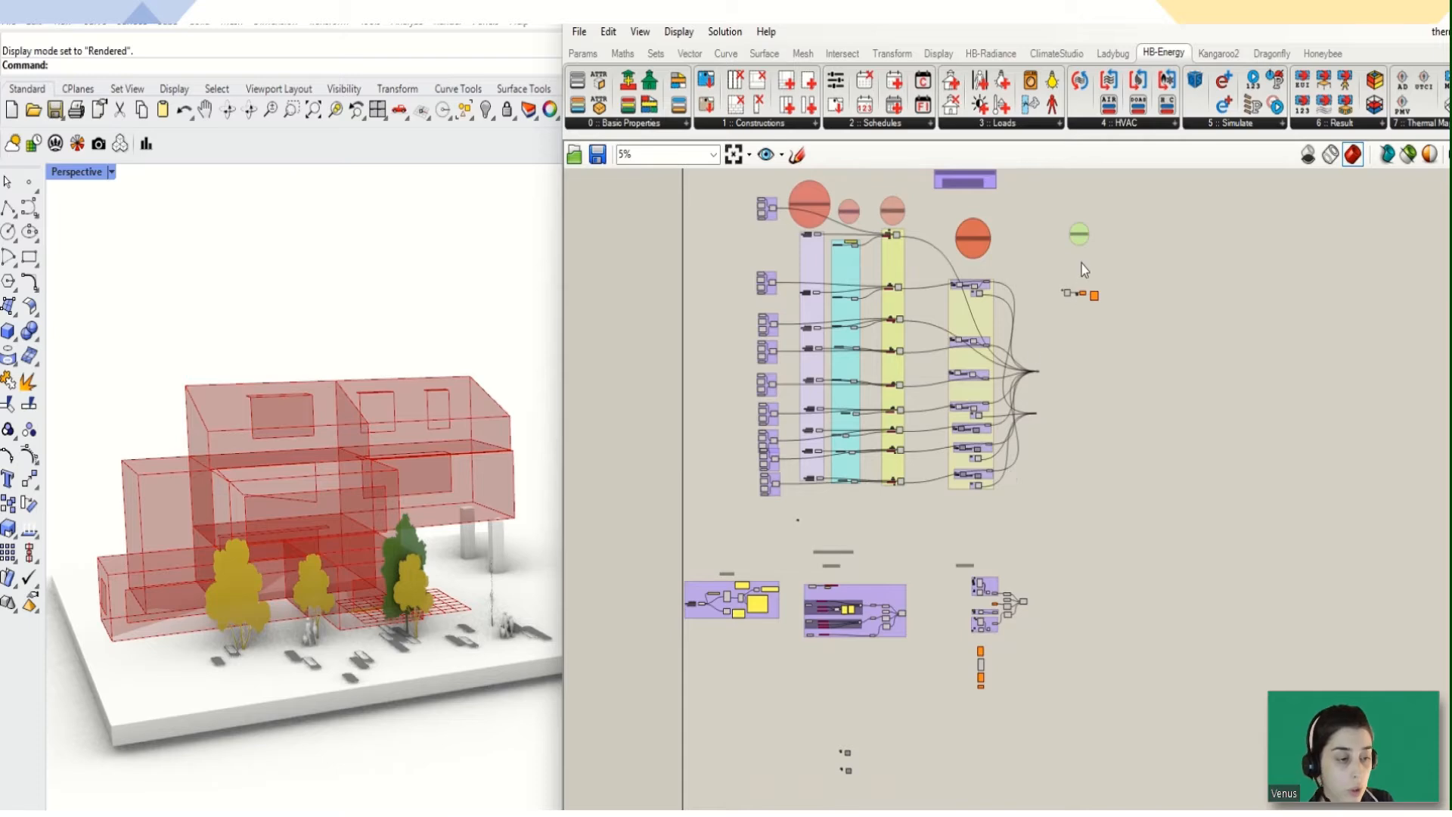
{"action": "scroll", "coordinate": [847, 556], "scroll_direction": "up", "scroll_amount": 3}
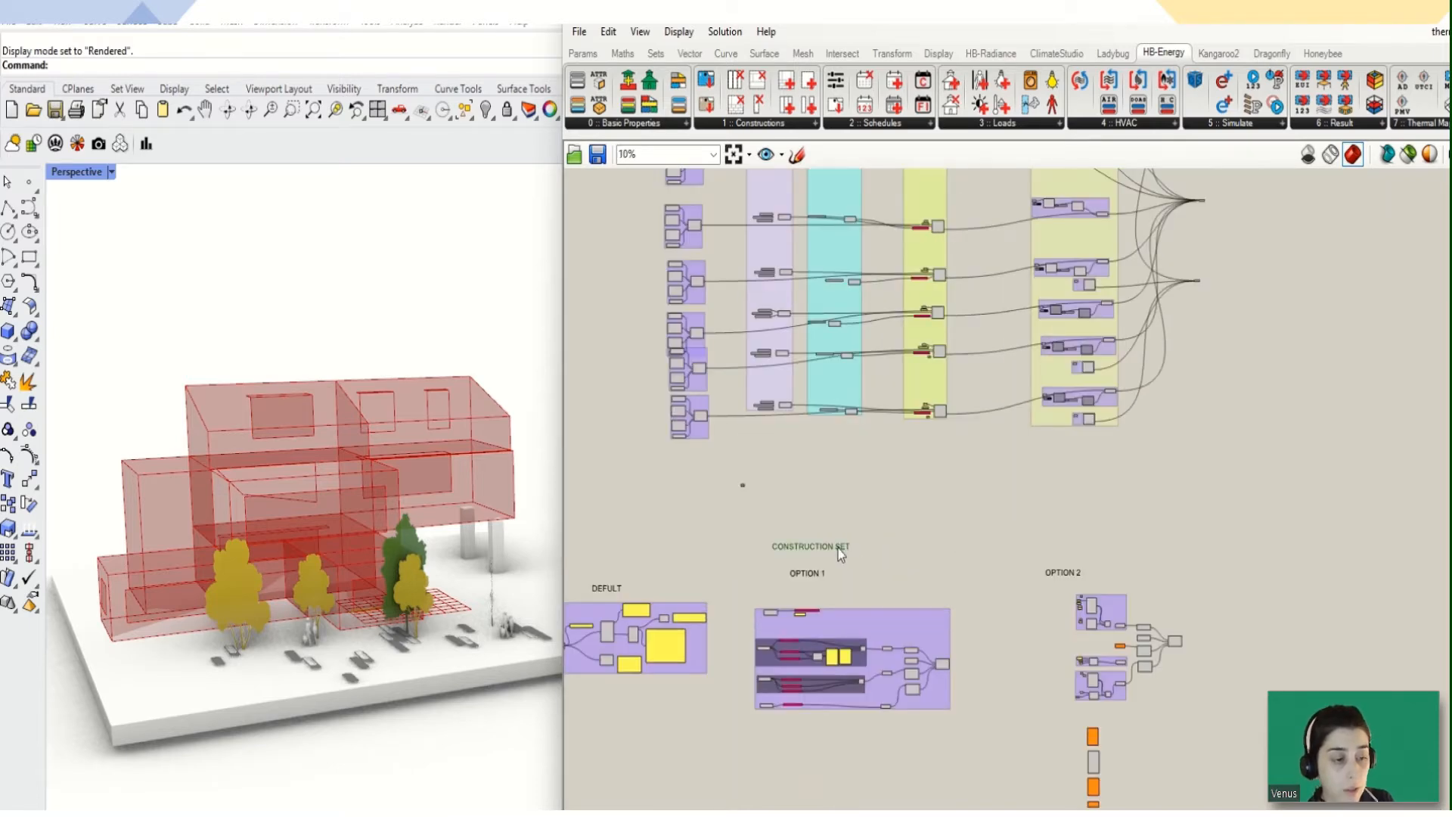
{"action": "scroll", "coordinate": [915, 503], "scroll_direction": "down", "scroll_amount": 3}
{"action": "scroll", "coordinate": [1046, 636], "scroll_direction": "up", "scroll_amount": 10}
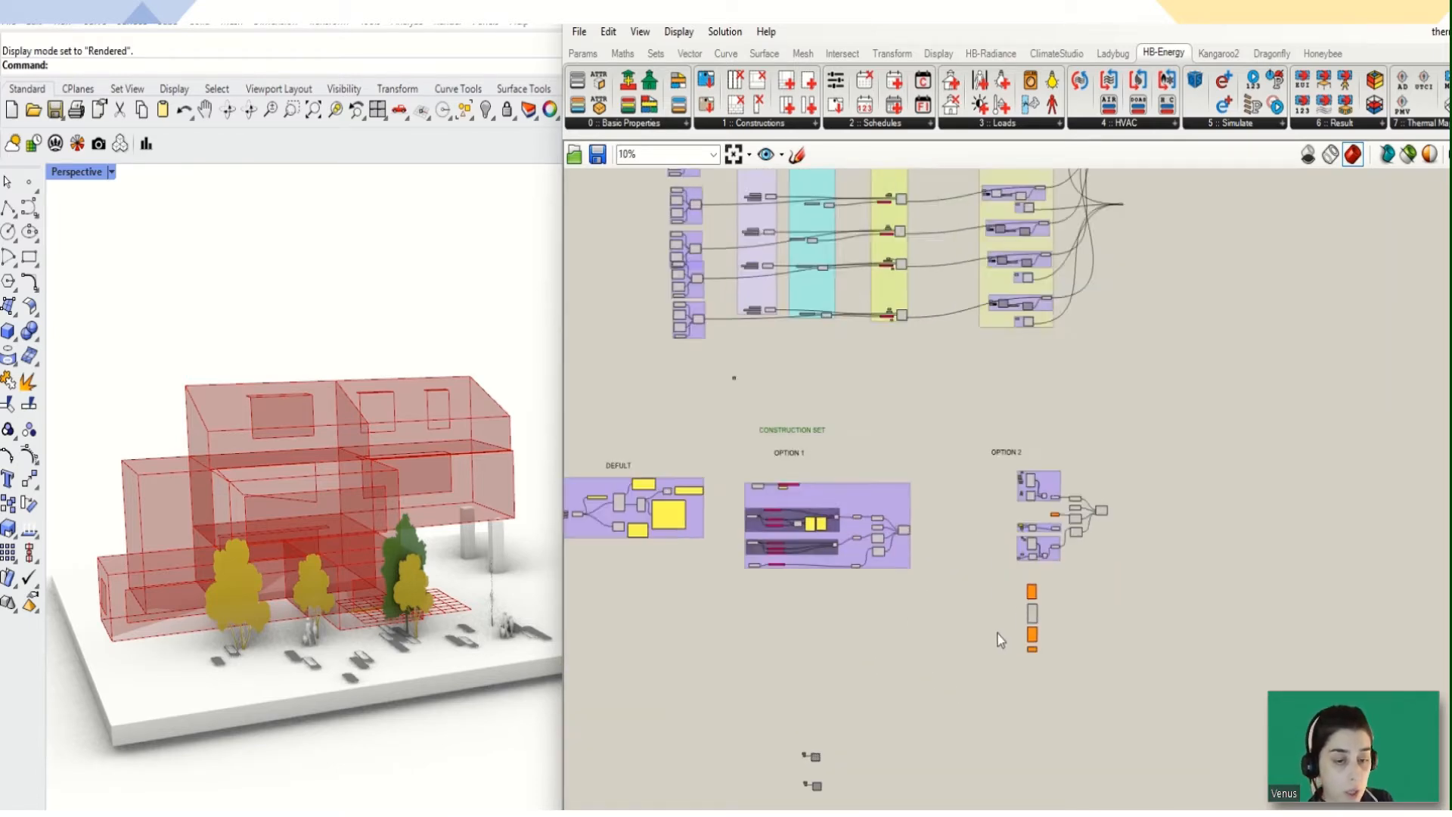
{"action": "scroll", "coordinate": [1082, 619], "scroll_direction": "up", "scroll_amount": 3}
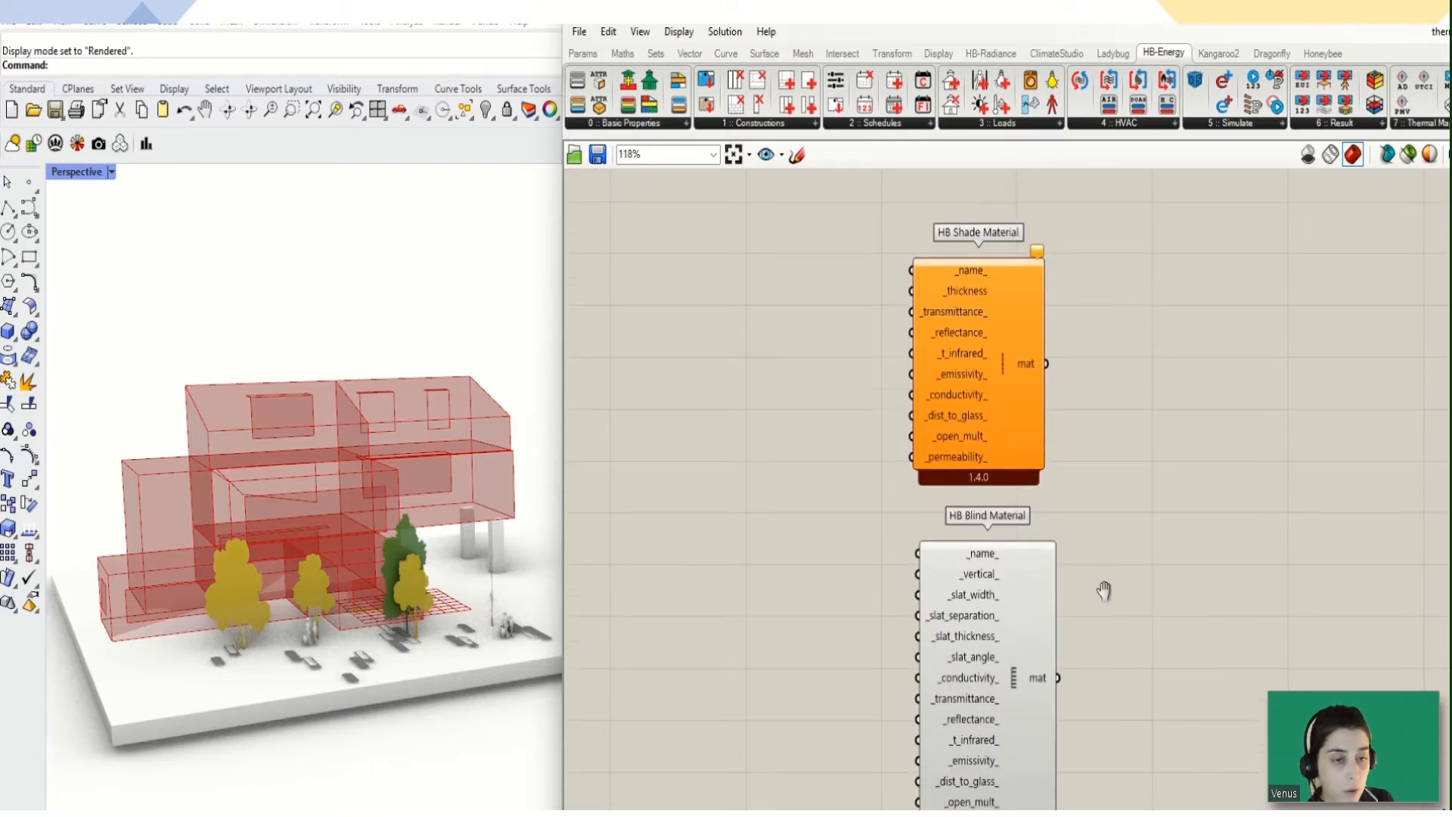
{"action": "scroll", "coordinate": [1112, 596], "scroll_direction": "down", "scroll_amount": 4}
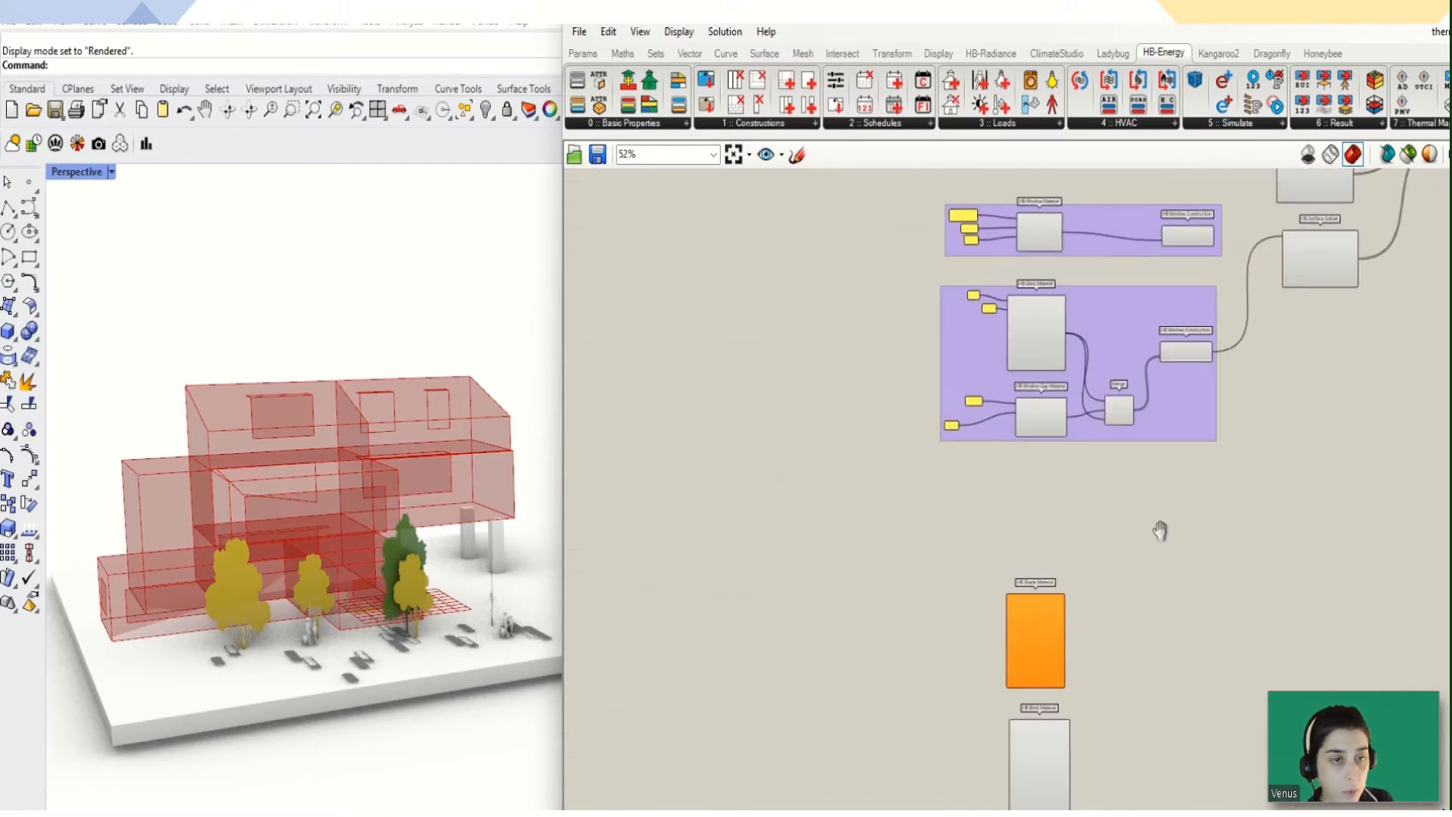
{"action": "scroll", "coordinate": [1056, 374], "scroll_direction": "up", "scroll_amount": 3}
{"action": "scroll", "coordinate": [1047, 635], "scroll_direction": "up", "scroll_amount": 2}
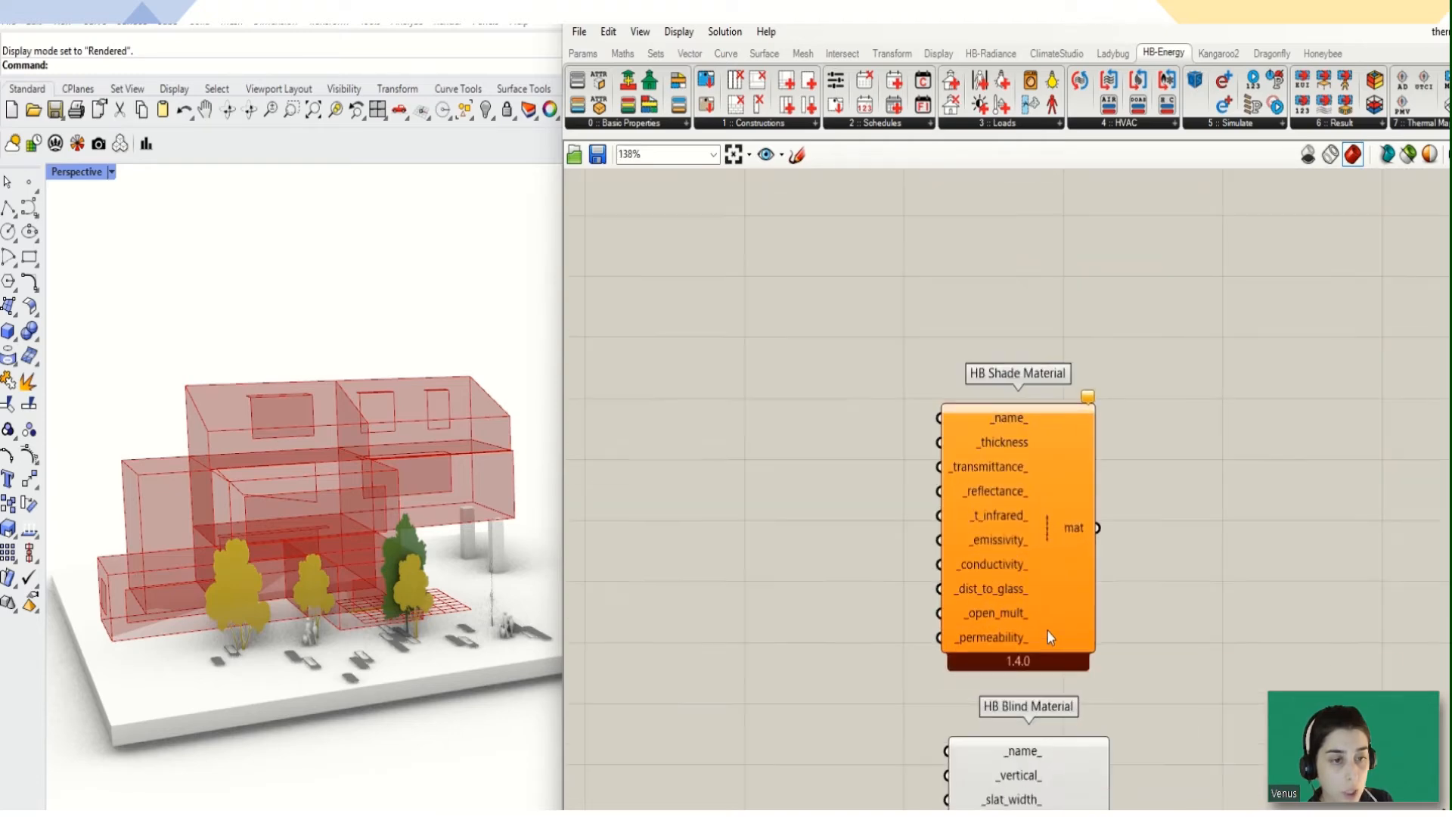
{"action": "scroll", "coordinate": [1055, 605], "scroll_direction": "down", "scroll_amount": 4}
{"action": "scroll", "coordinate": [1065, 567], "scroll_direction": "down", "scroll_amount": 4}
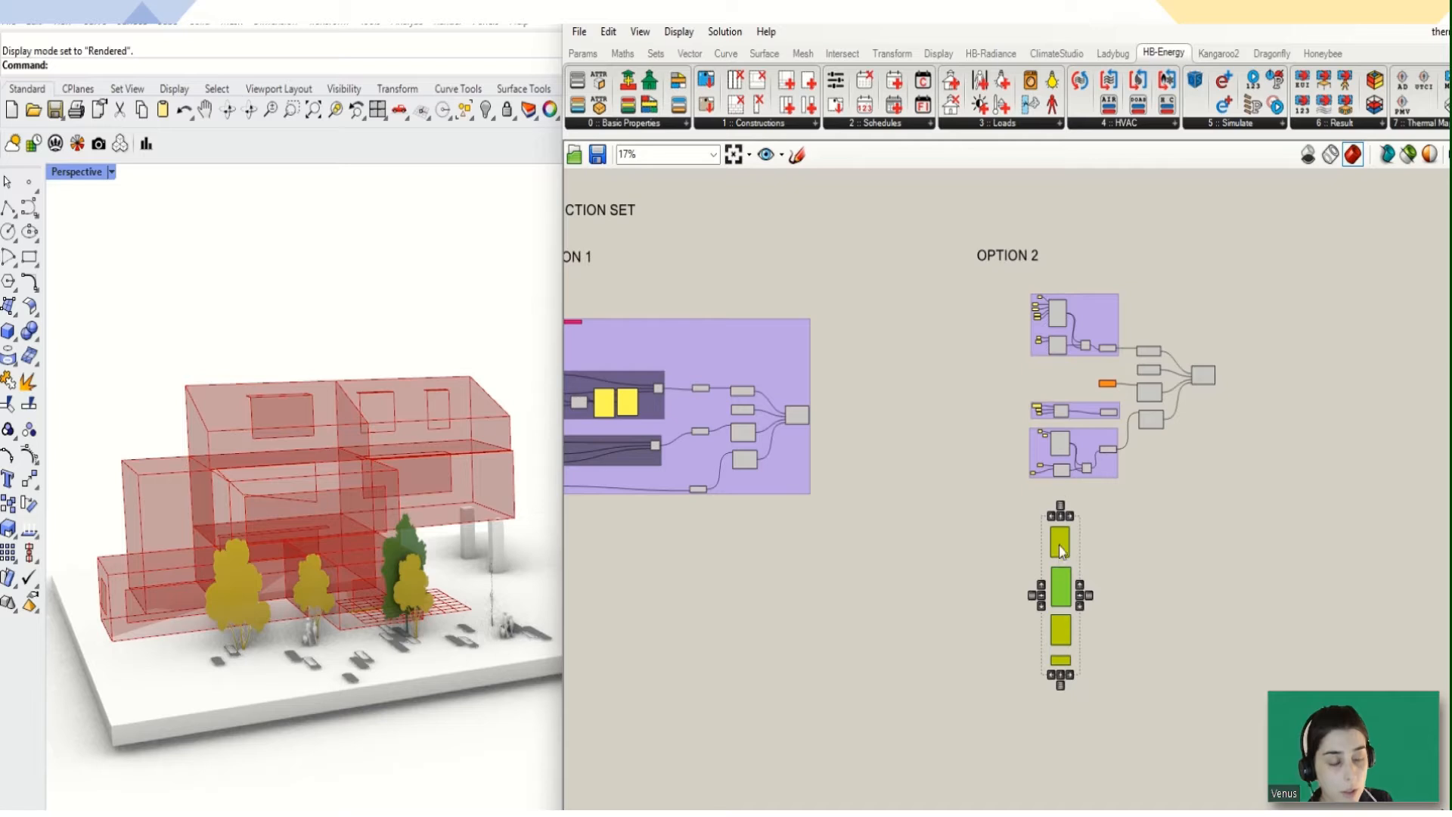
Step: Group all the construction set labels and components, covering every option and the loose shade and blind materials, together
{"action": "scroll", "coordinate": [1074, 537], "scroll_direction": "down", "scroll_amount": 4}
{"action": "left_click_drag", "start_coordinate": [702, 355], "coordinate": [1215, 588]}
{"action": "middle_click", "coordinate": [1095, 431]}
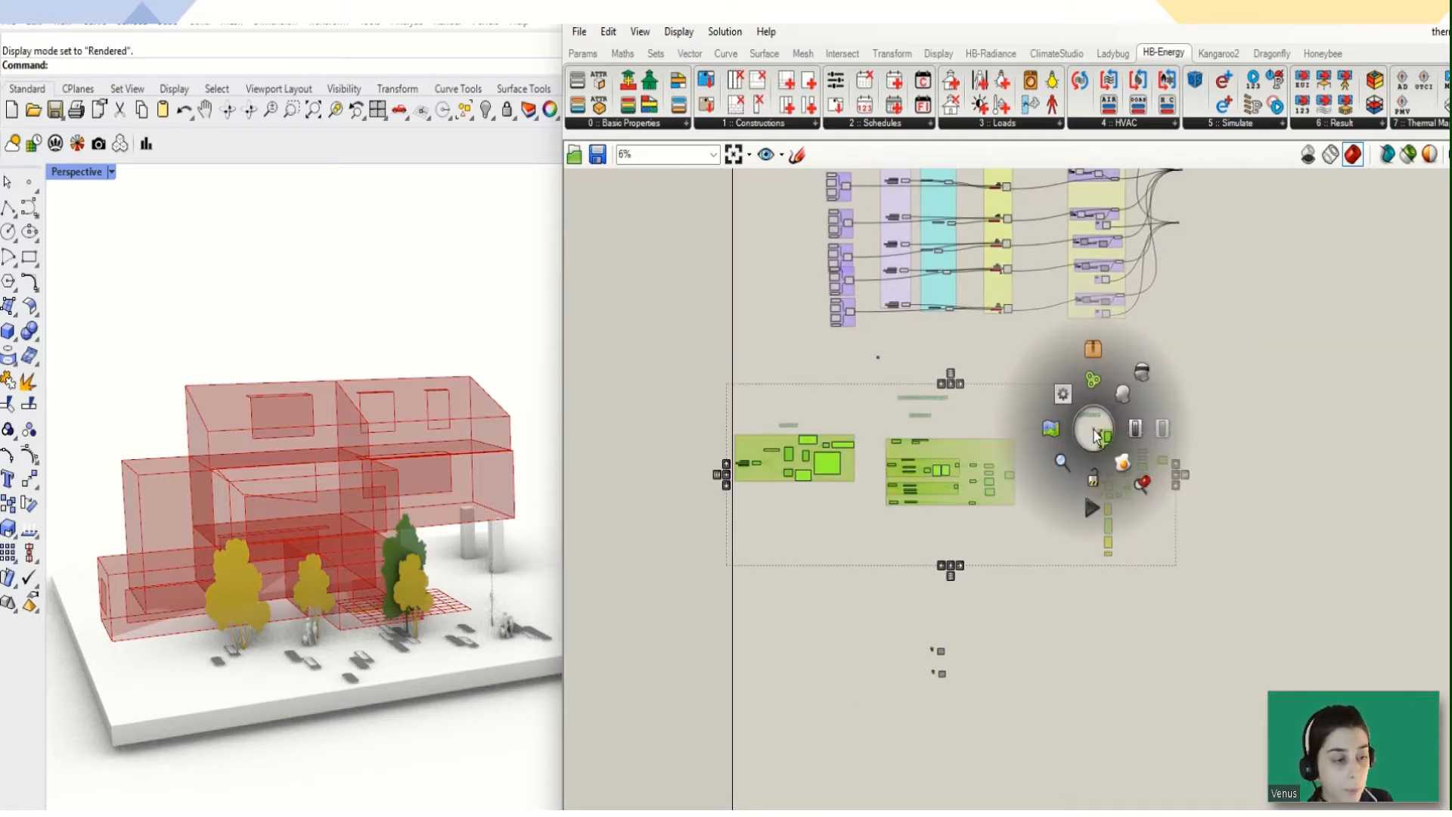
{"action": "left_click", "coordinate": [1092, 382]}
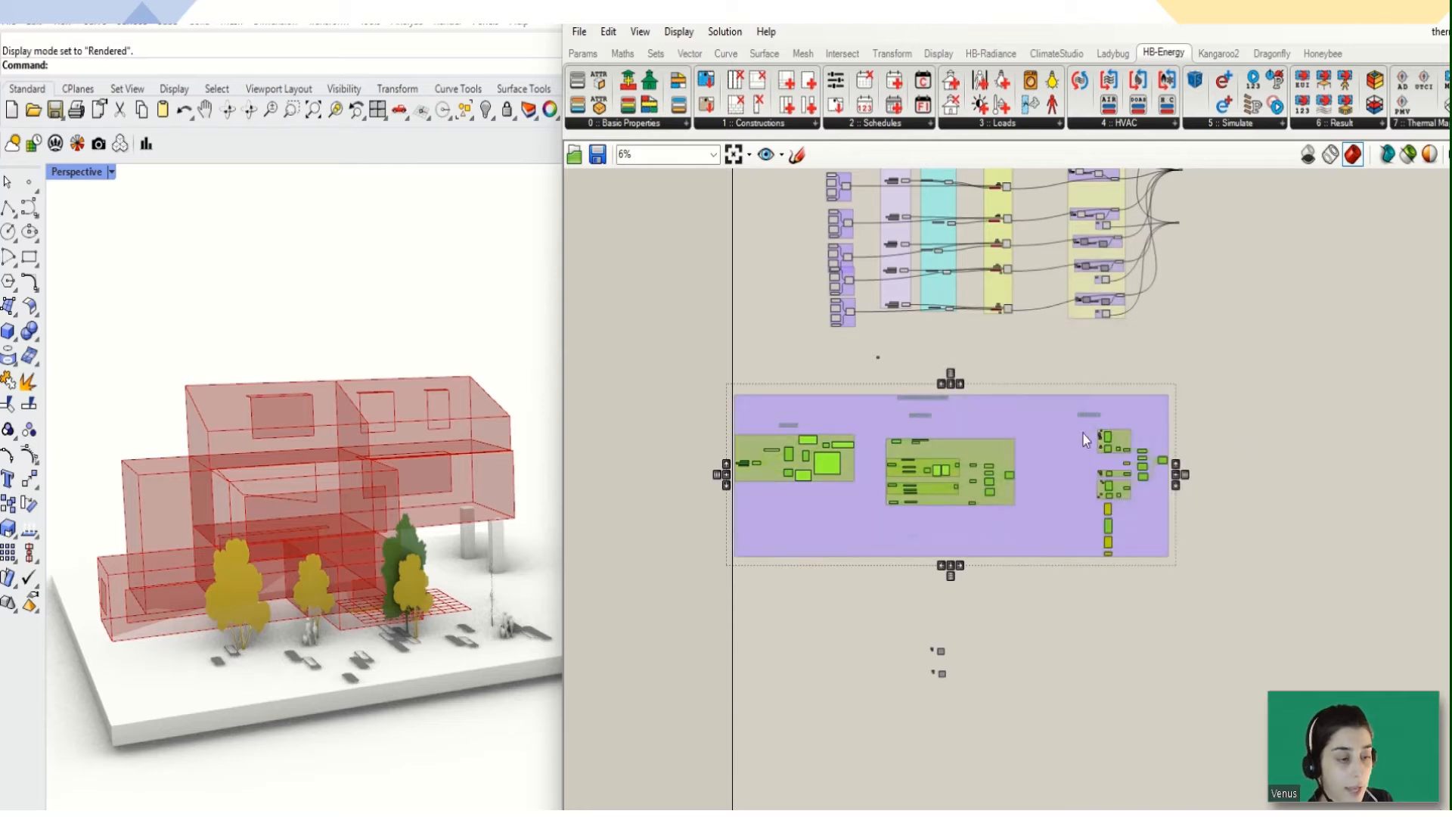
Step: Try the rectangle outline on the construction set group and open the group's colour options
{"action": "right_click", "coordinate": [1068, 457]}
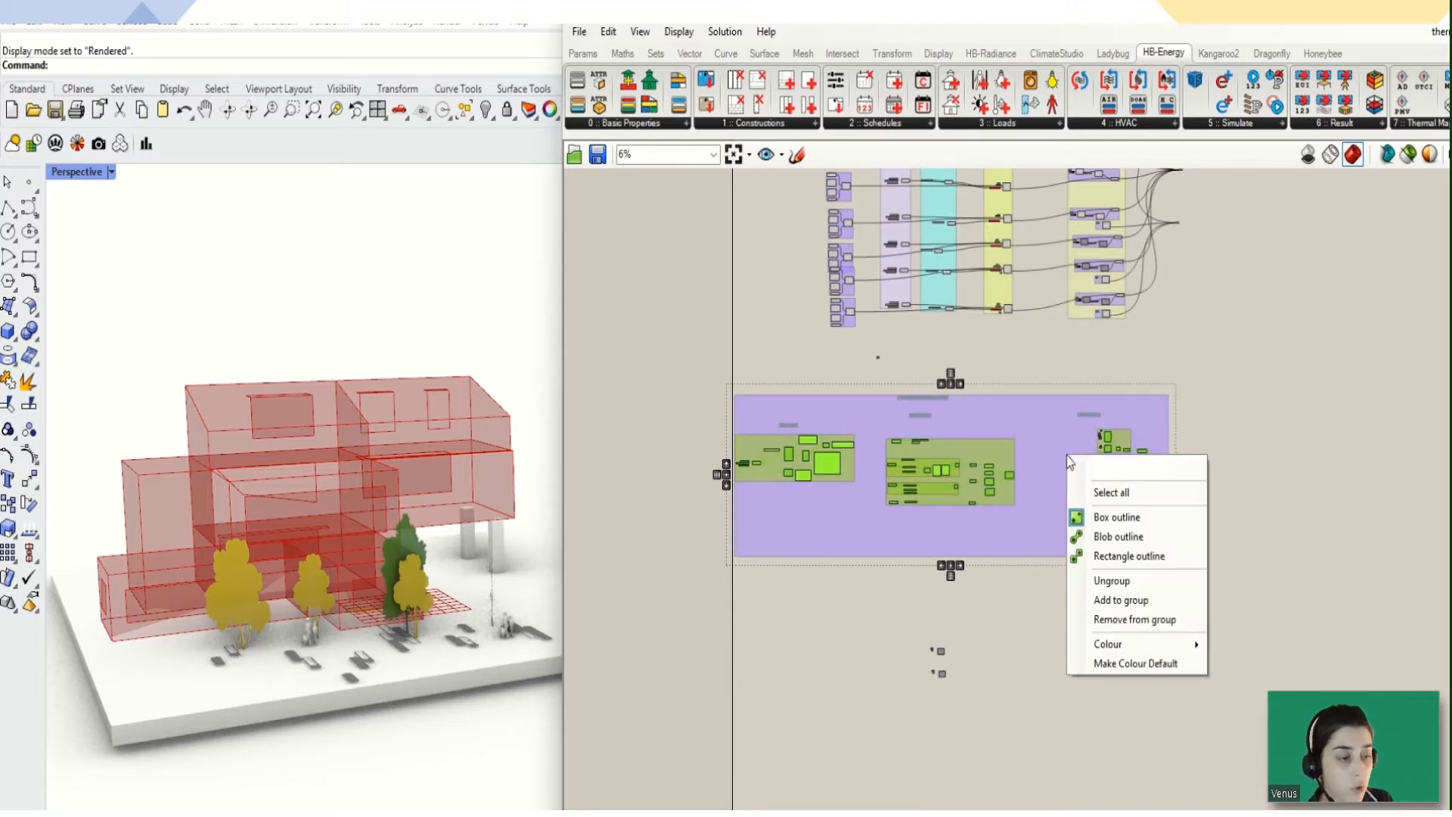
{"action": "left_click", "coordinate": [1089, 556]}
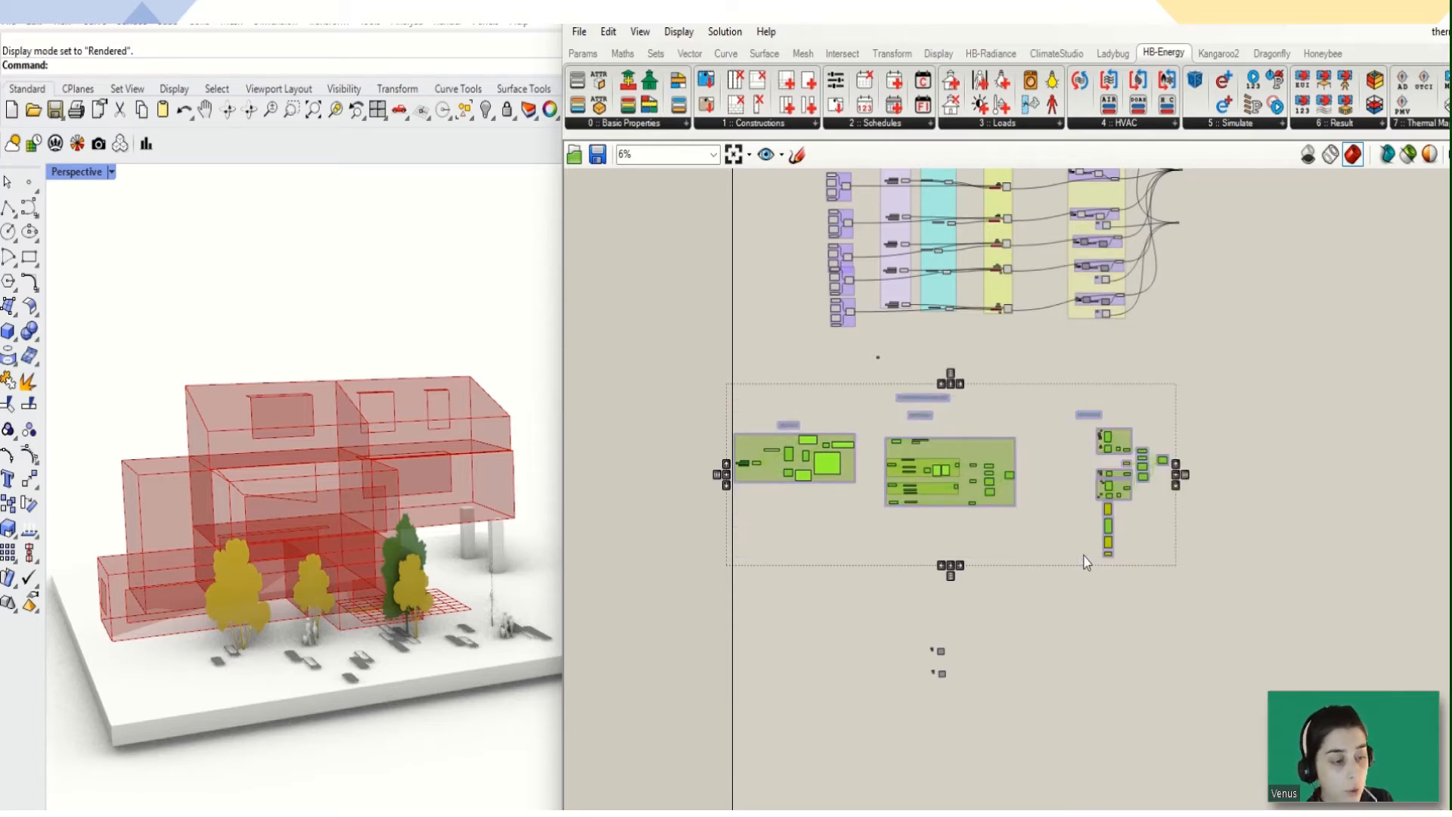
{"action": "right_click", "coordinate": [1059, 486]}
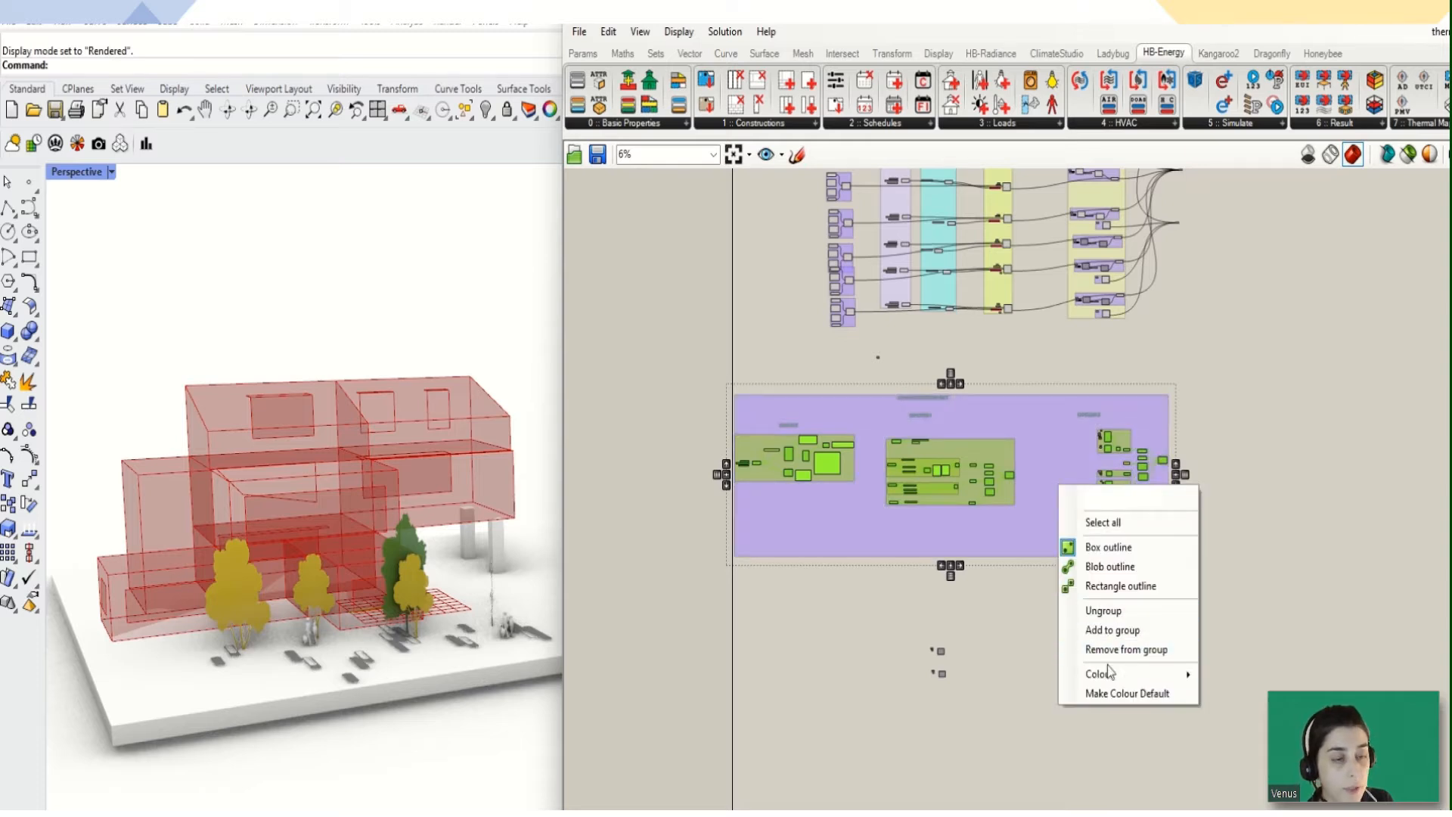
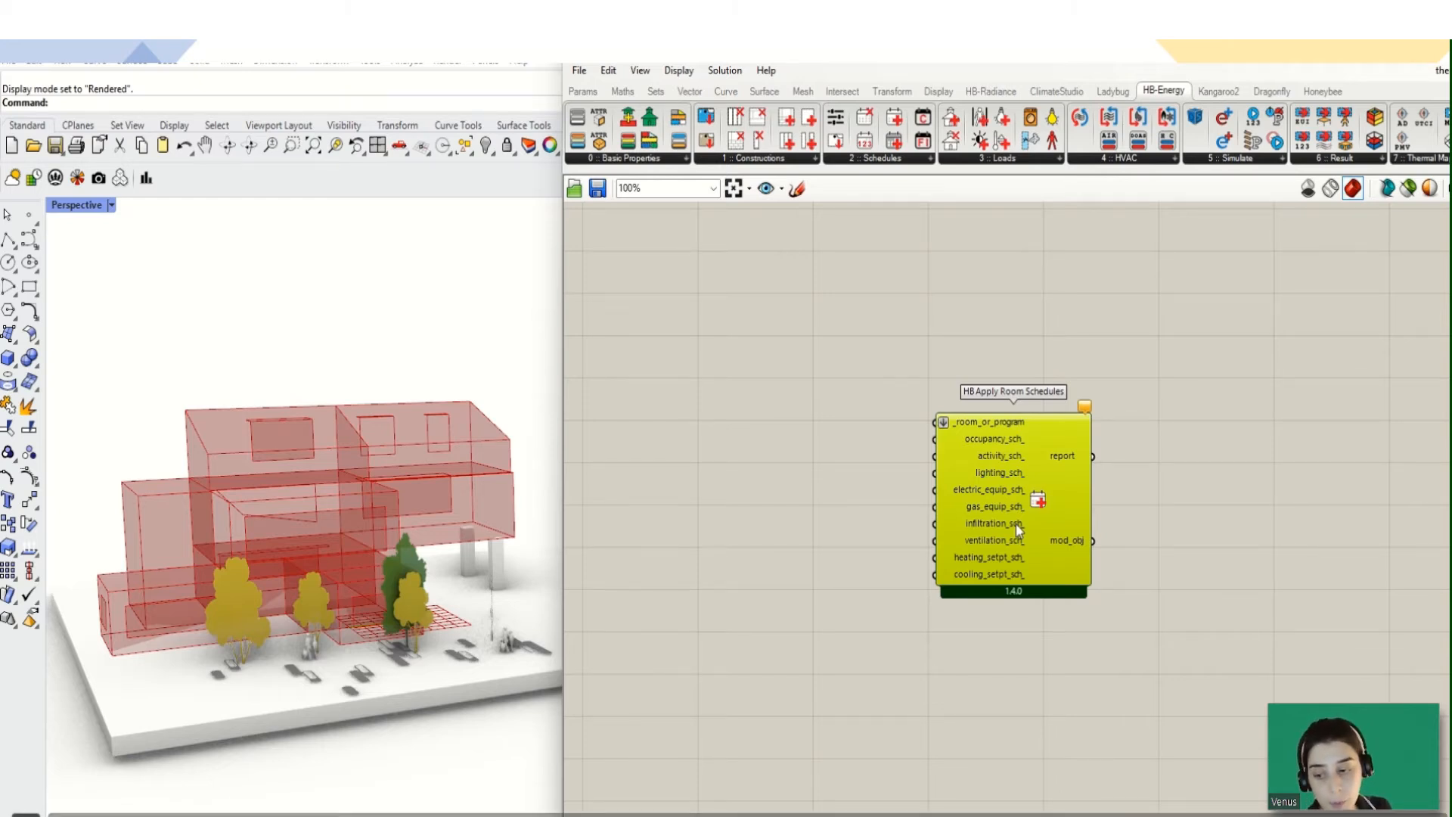
Step: Move the HB Apply Room Schedules component aside and start a wire from the rooms output of Room 1's HB Room from Solid
{"action": "left_click_drag", "start_coordinate": [1018, 529], "coordinate": [1227, 570]}
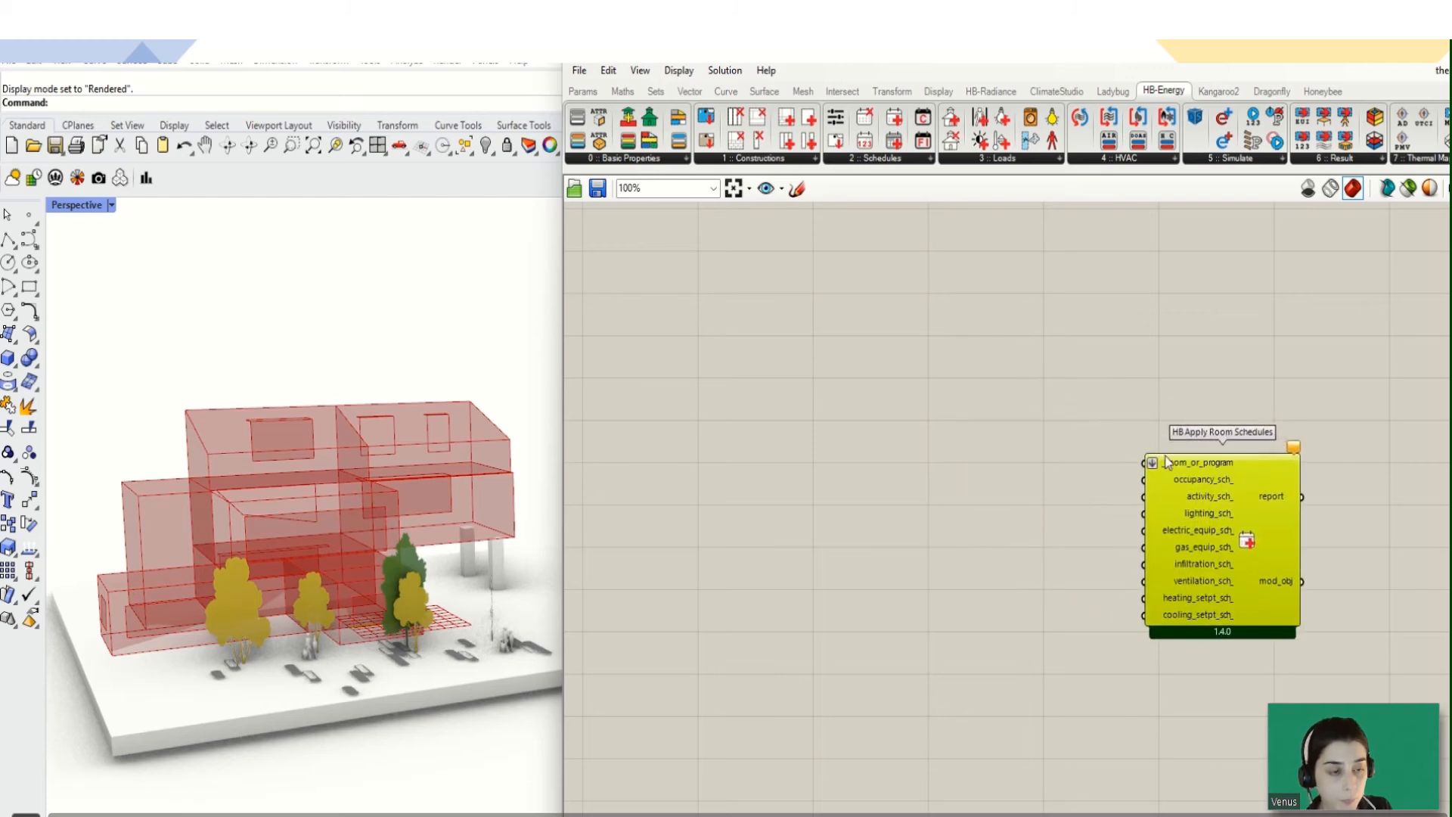
{"action": "scroll", "coordinate": [1185, 462], "scroll_direction": "down", "scroll_amount": 5}
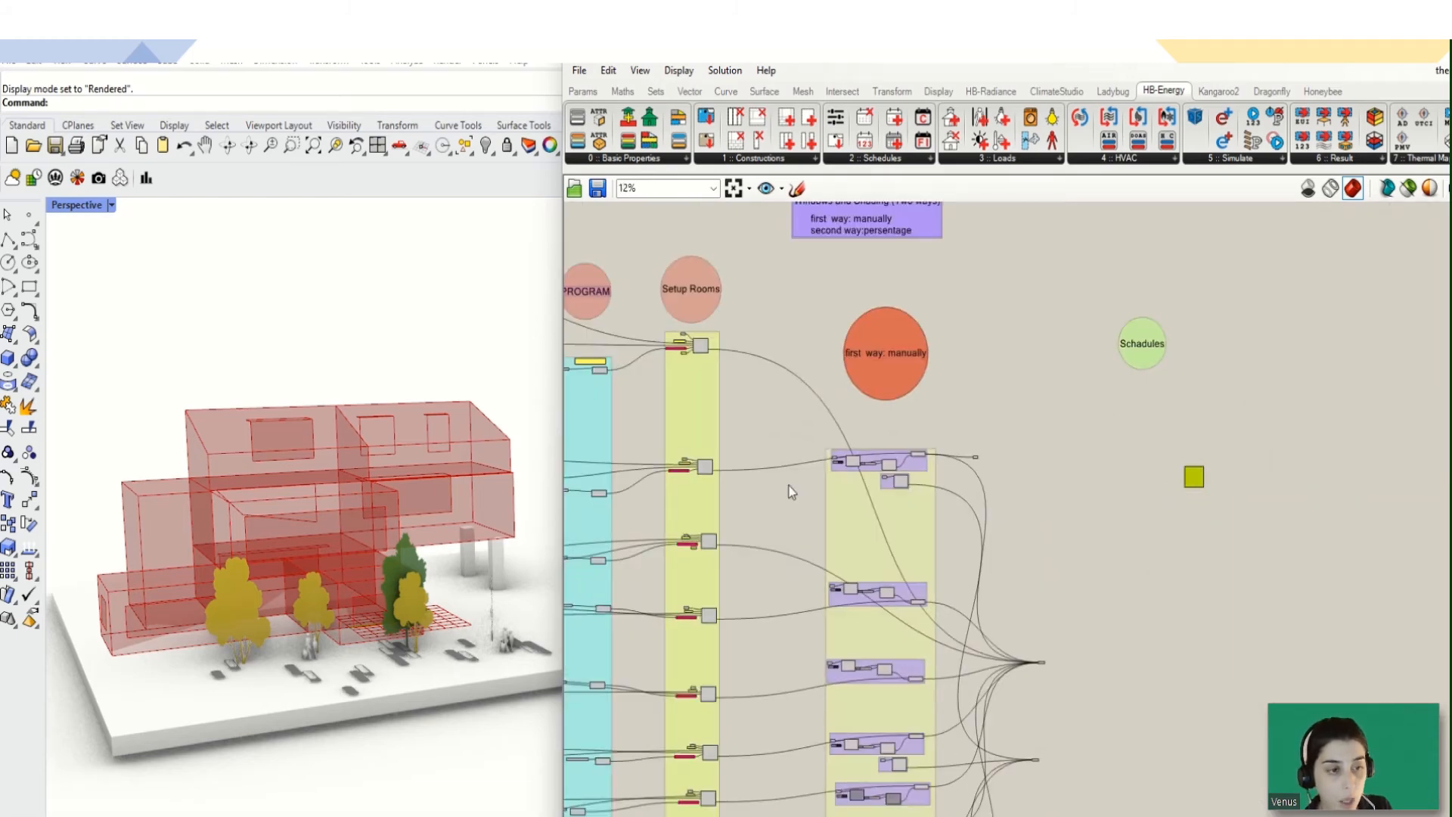
{"action": "scroll", "coordinate": [711, 472], "scroll_direction": "up", "scroll_amount": 2}
{"action": "scroll", "coordinate": [706, 470], "scroll_direction": "up", "scroll_amount": 4}
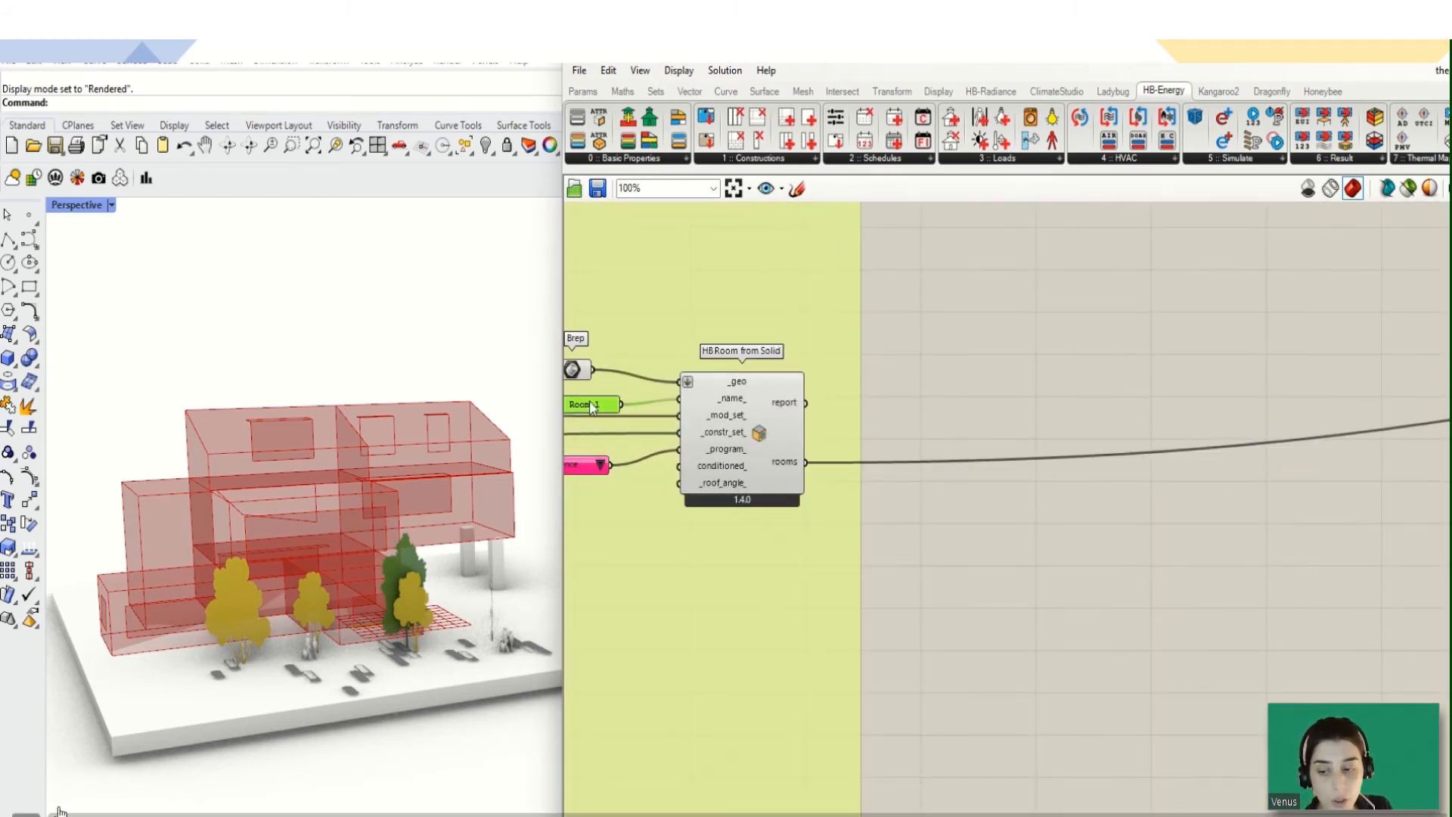
{"action": "left_click_drag", "start_coordinate": [813, 465], "coordinate": [779, 598]}
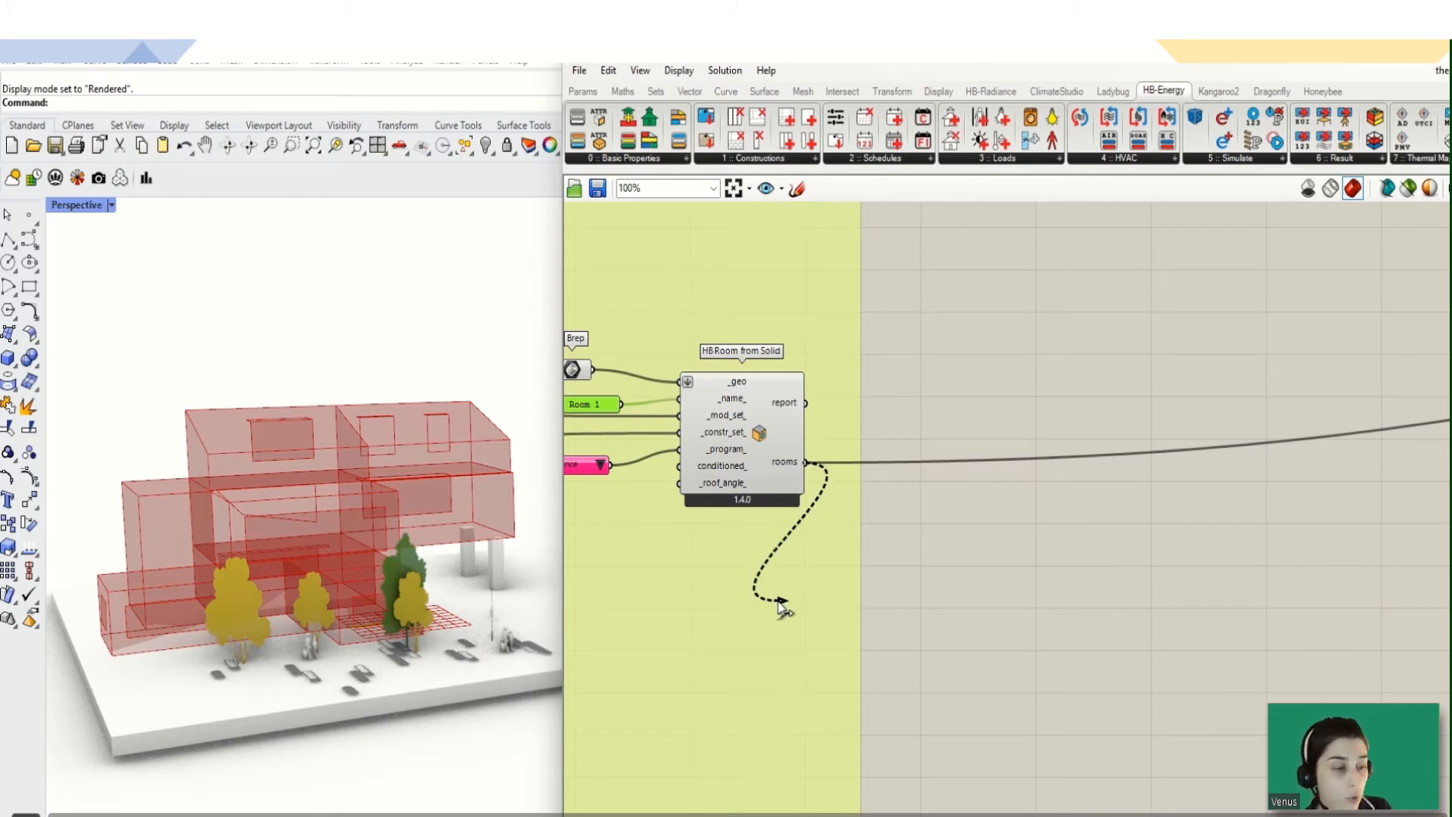
{"action": "left_click_drag", "start_coordinate": [781, 602], "coordinate": [780, 602]}
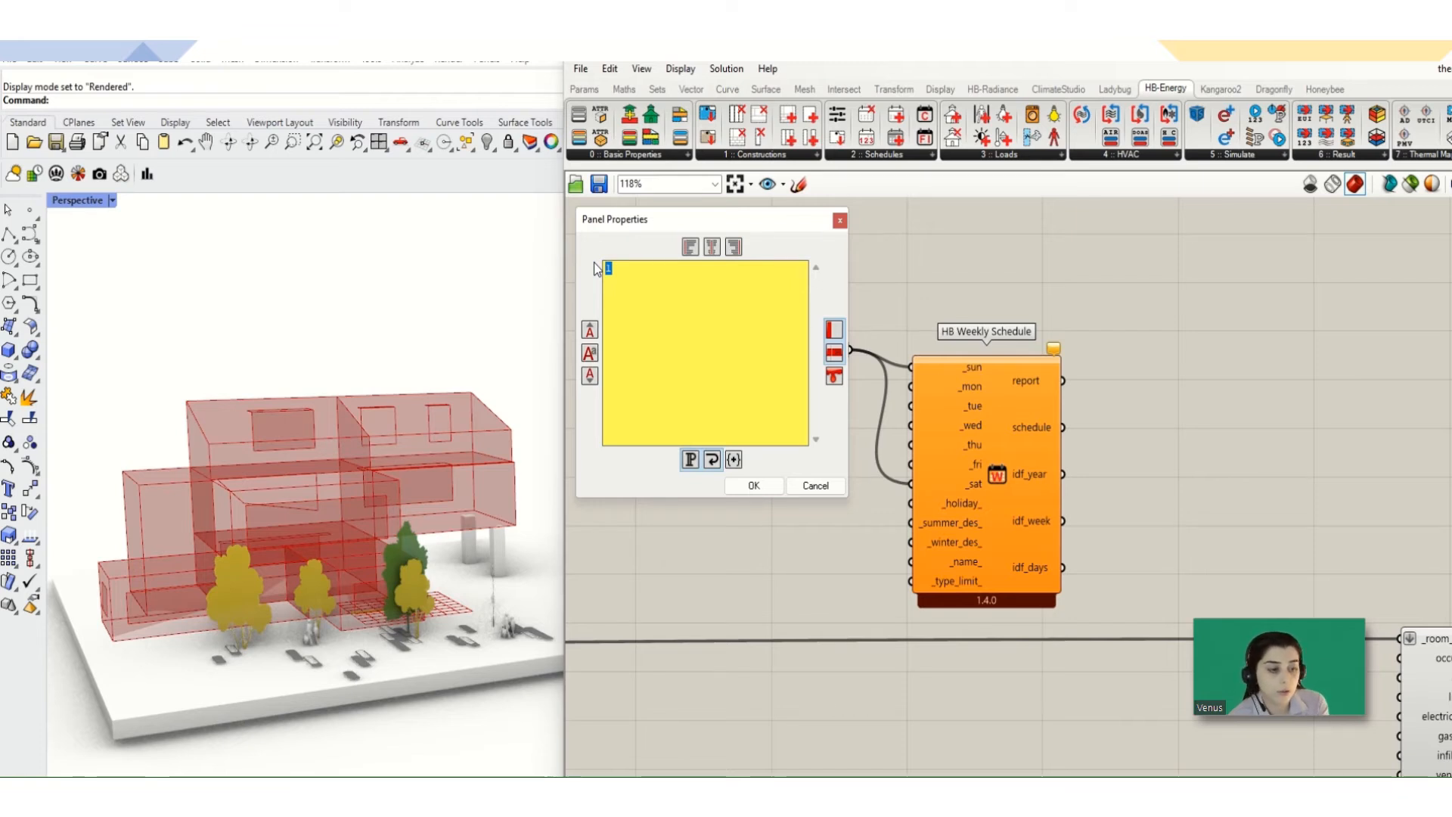
Step: Replace the content of the panel feeding HB Weekly Schedule's Sunday and Saturday inputs with six 0 values, .25 and .5, one per line
{"action": "type", "text": "0"}
{"action": "key", "text": "Return"}
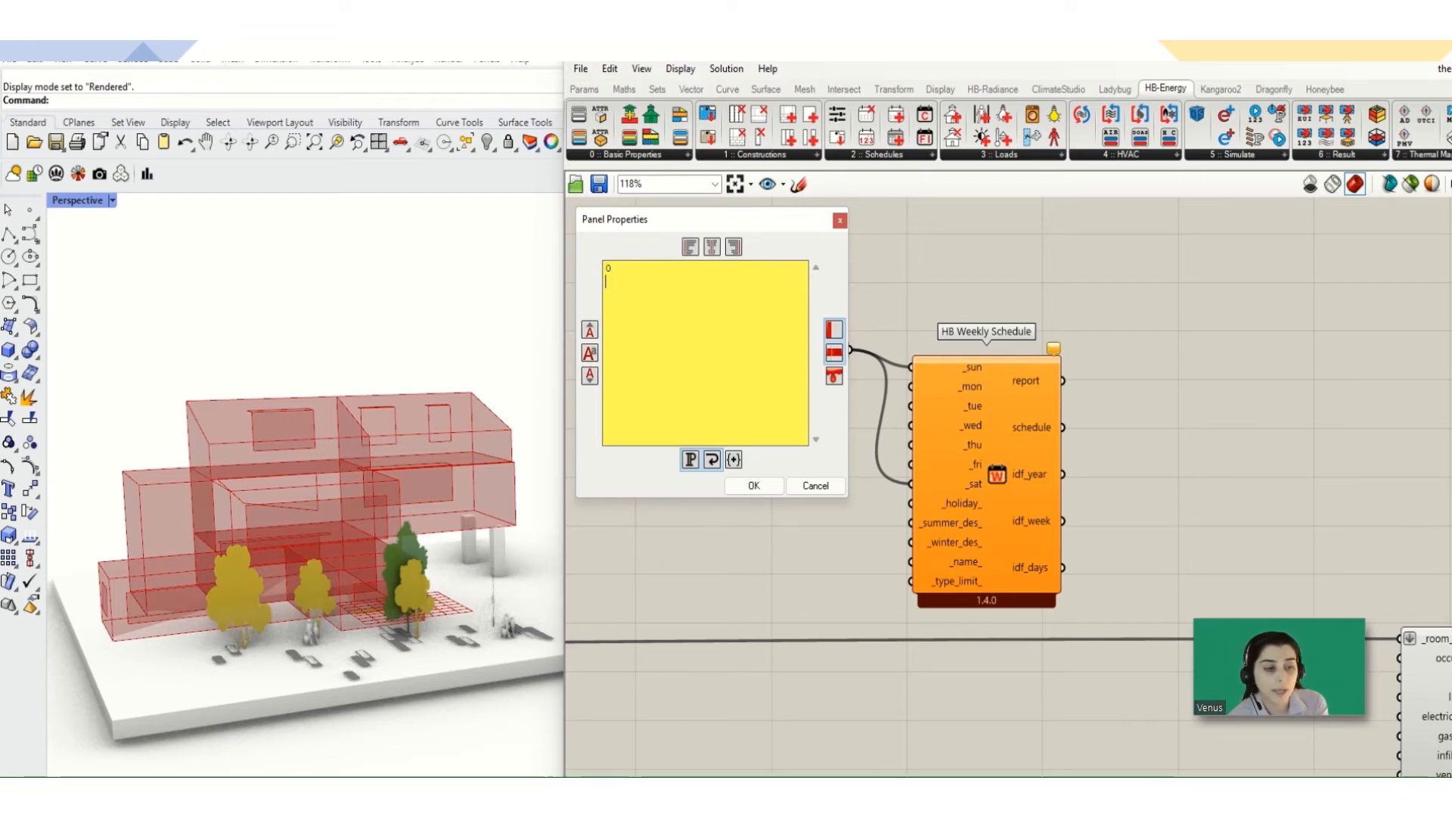
{"action": "type", "text": "0"}
{"action": "key", "text": "Return"}
{"action": "type", "text": "0"}
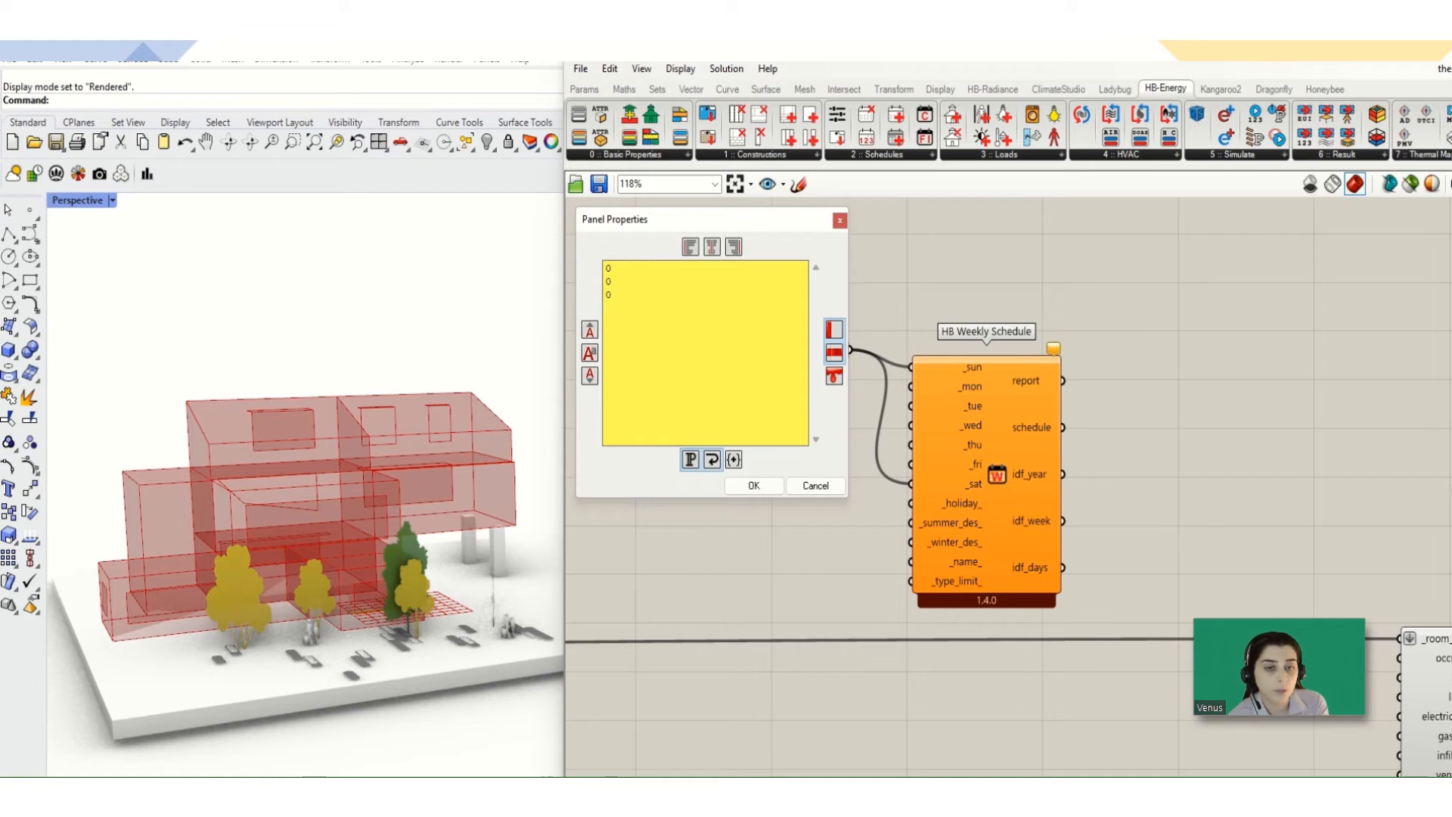
{"action": "key", "text": "Return"}
{"action": "type", "text": "0 "}
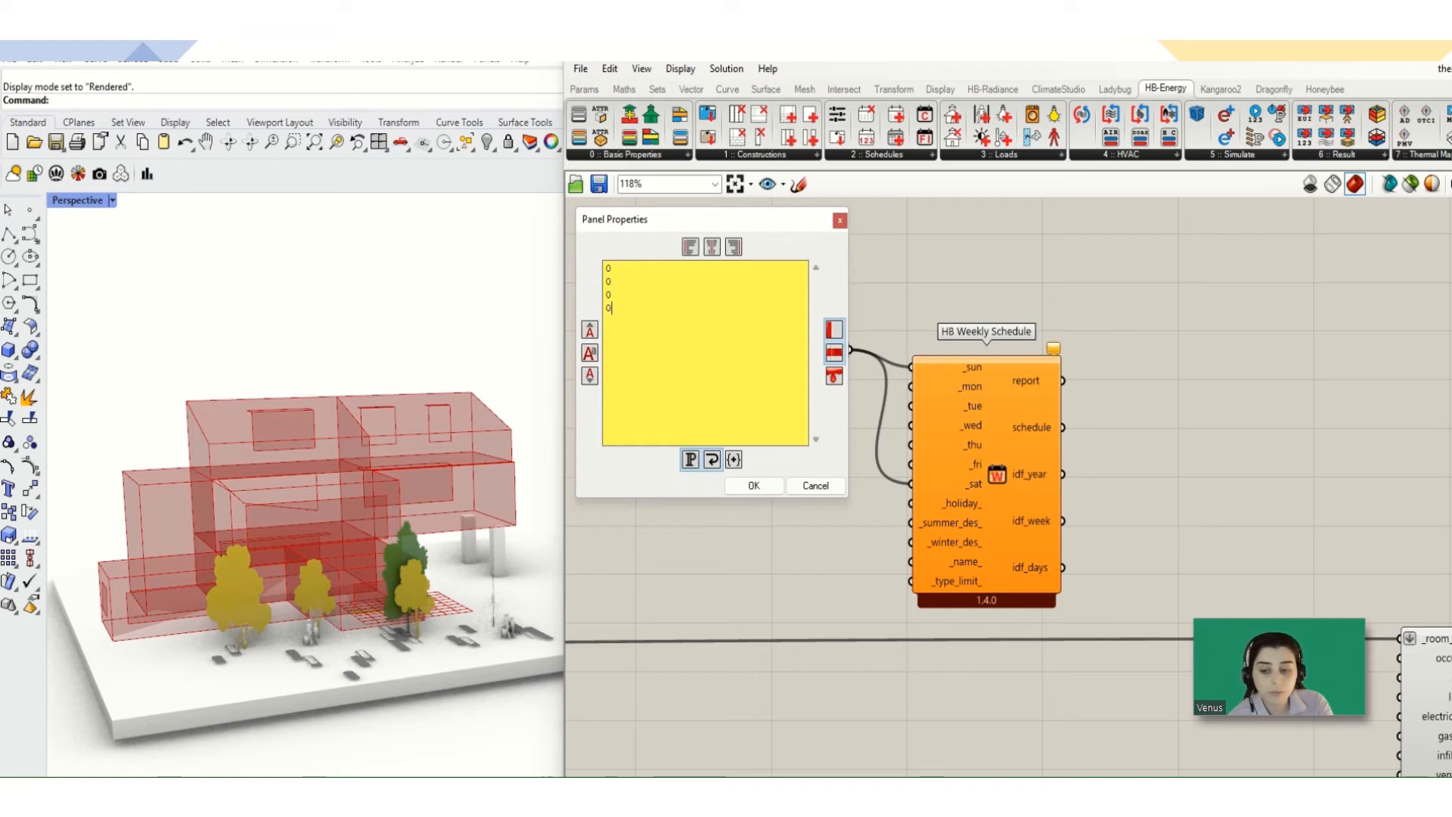
{"action": "type", "text": "0"}
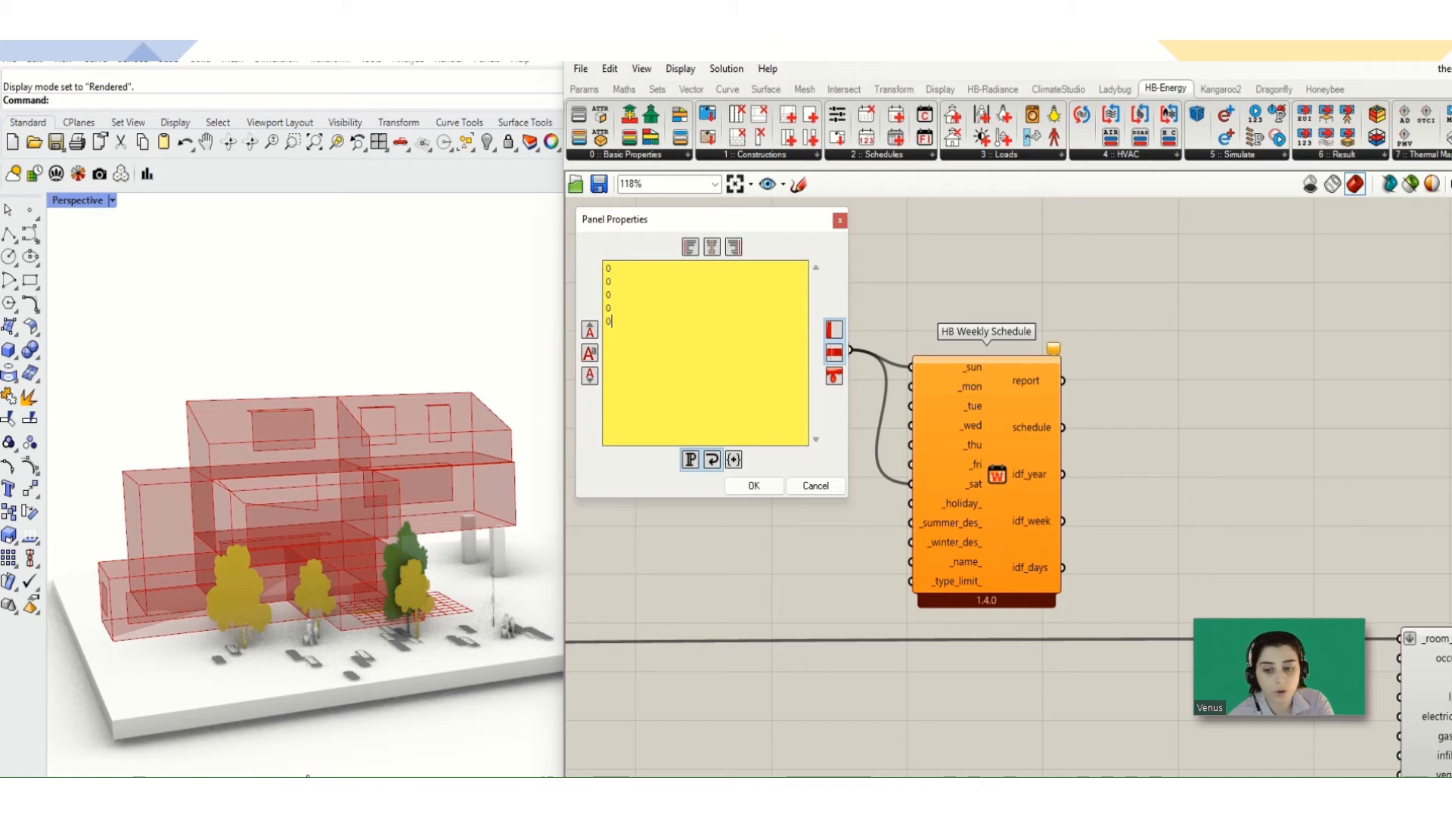
{"action": "key", "text": "Return"}
{"action": "type", "text": "0"}
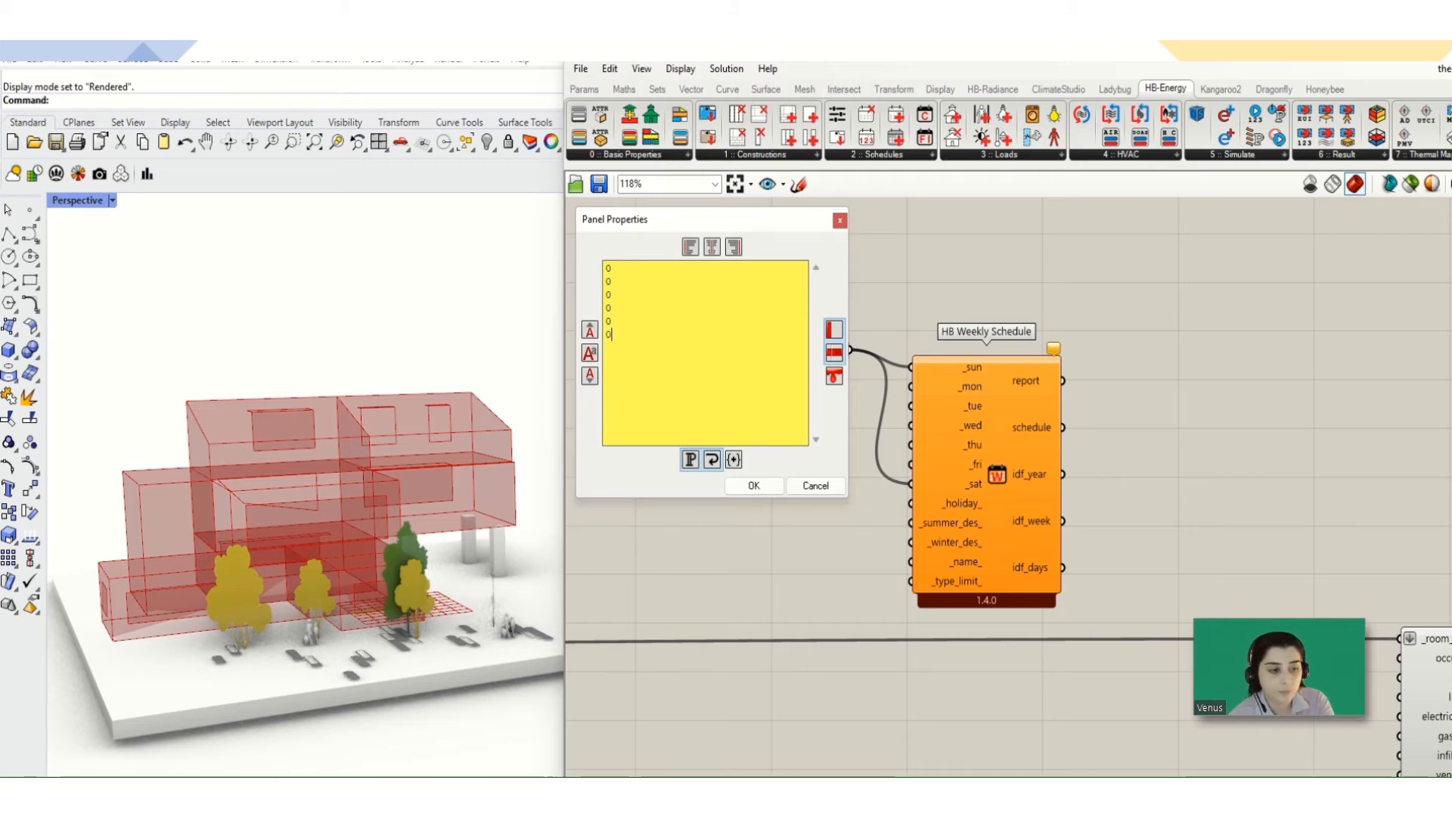
{"action": "key", "text": "Return"}
{"action": "type", "text": ".25"}
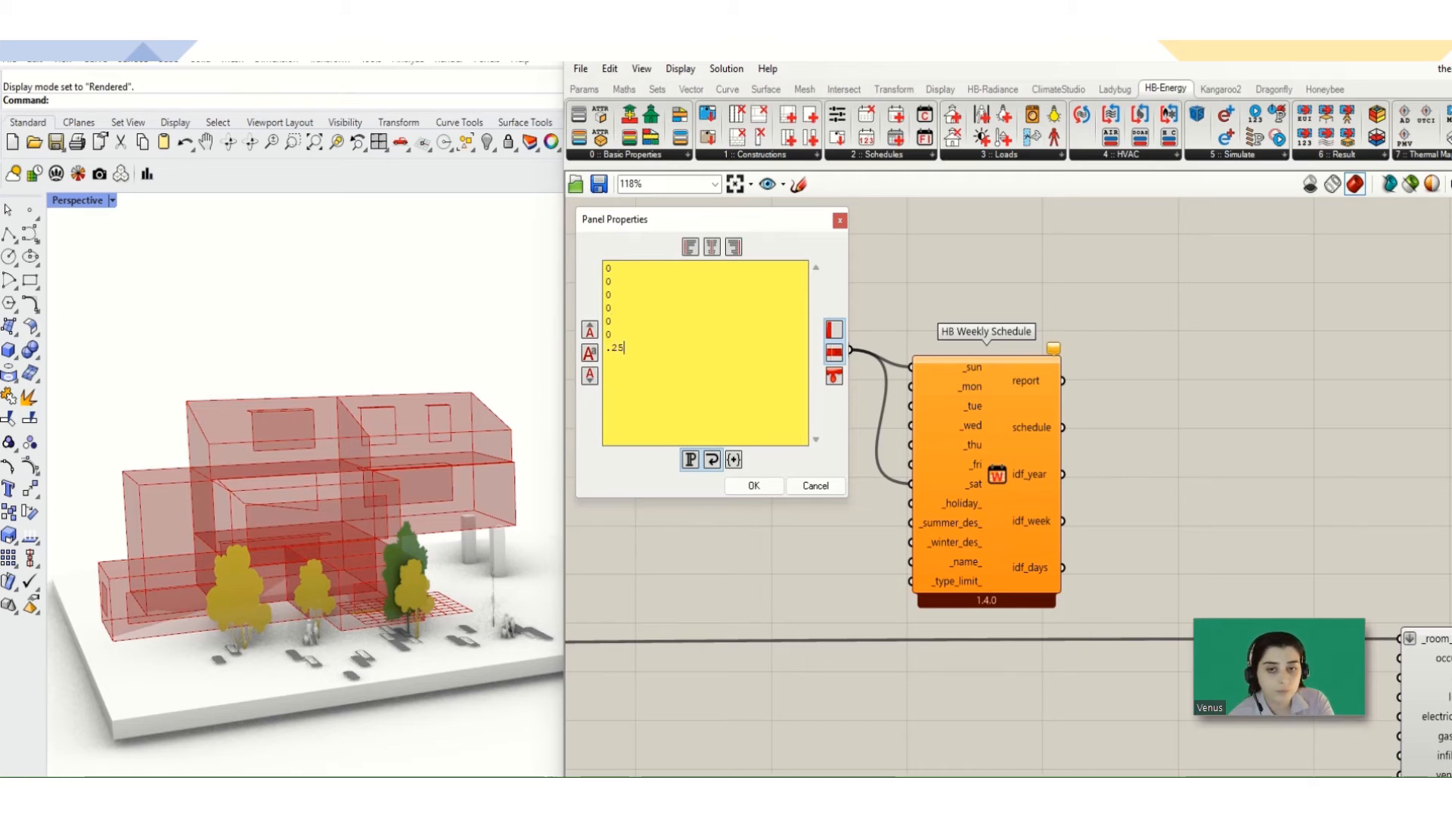
{"action": "key", "text": "Return"}
{"action": "type", "text": ".5 "}
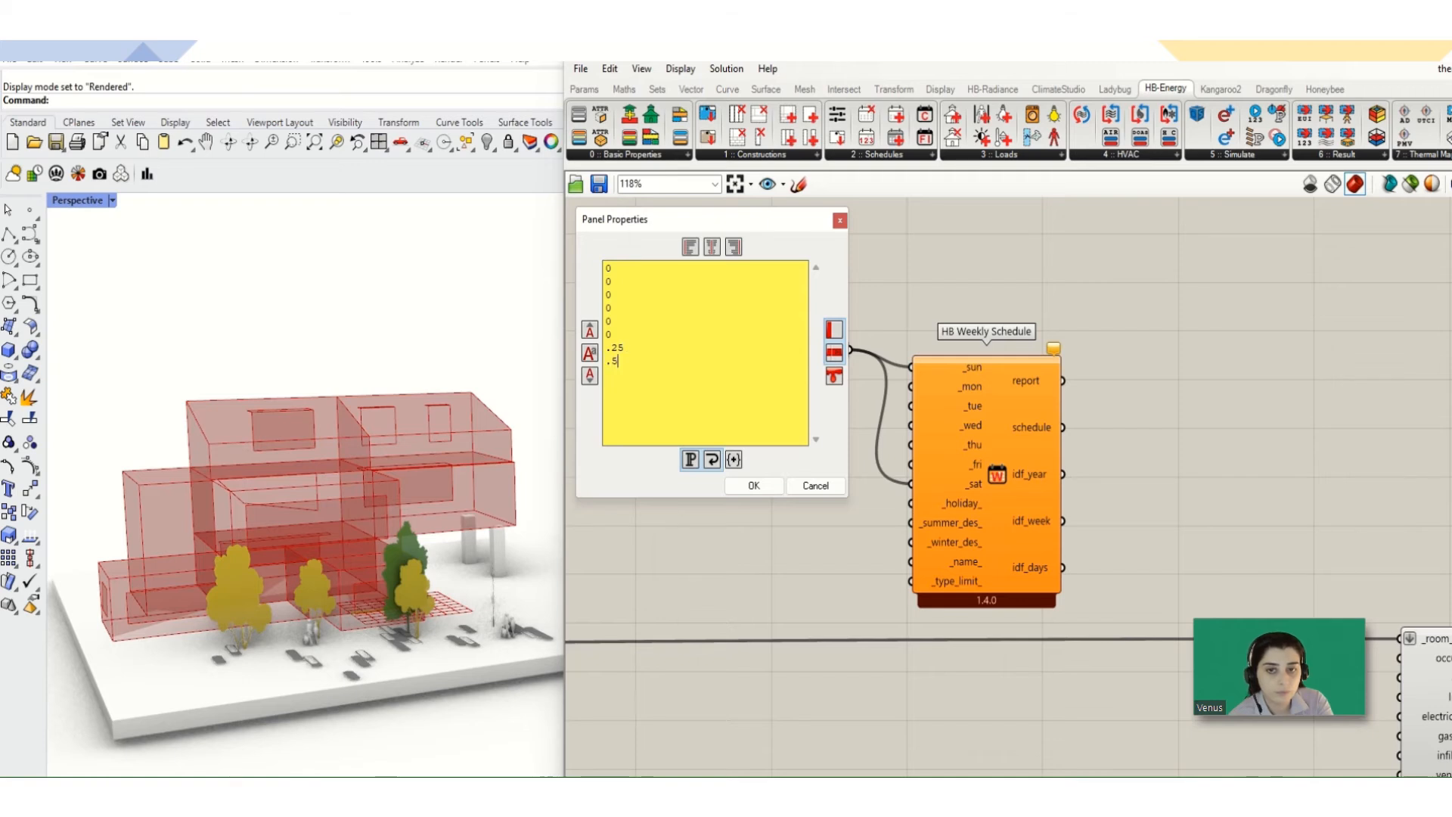
Step: Append nine values of 1 and one value of .5 to the weekend panel's hourly list
{"action": "type", "text": "1"}
{"action": "key", "text": "Return"}
{"action": "type", "text": "1"}
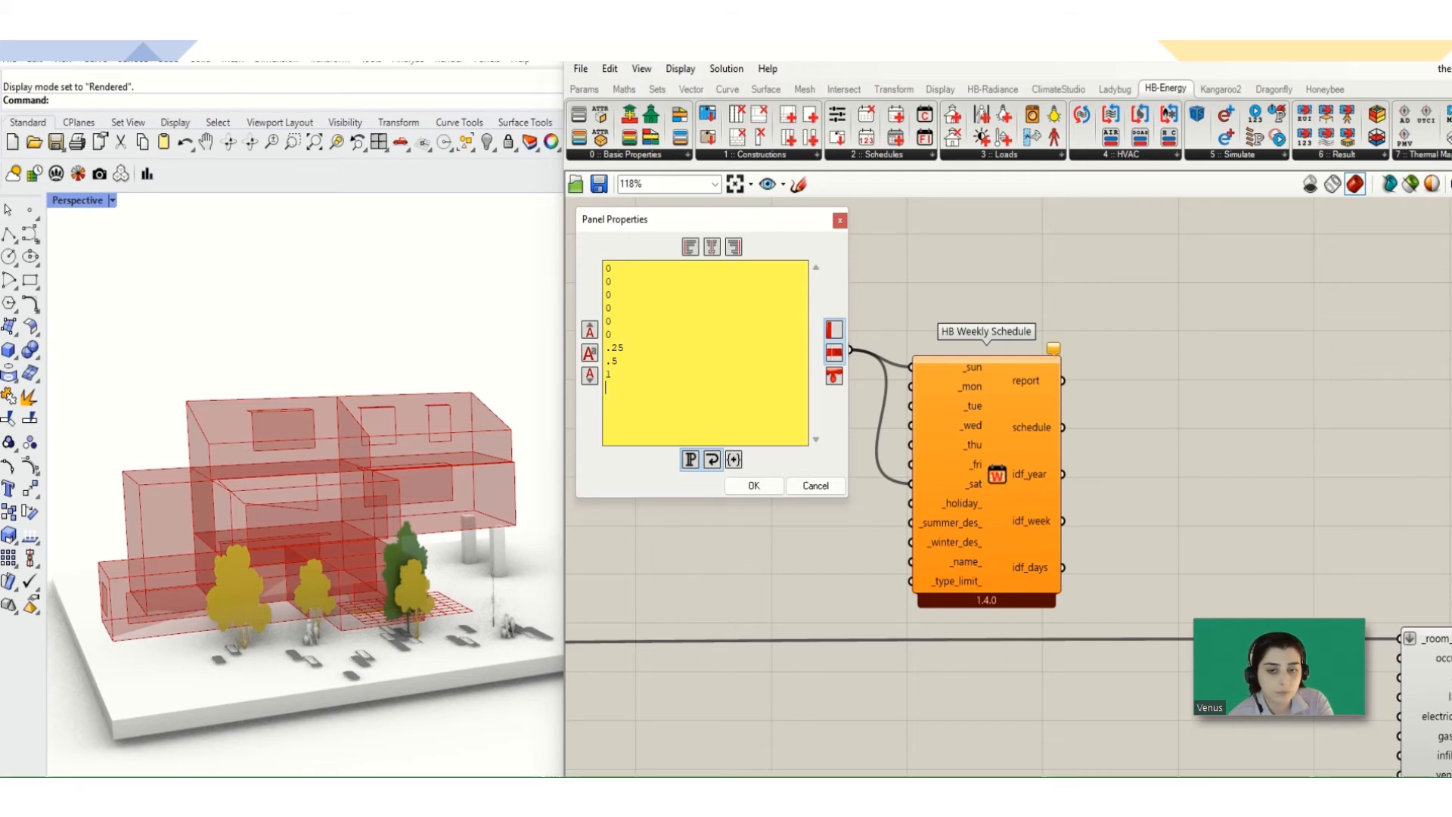
{"action": "key", "text": "Return"}
{"action": "type", "text": "1"}
{"action": "key", "text": "Return"}
{"action": "type", "text": "1 "}
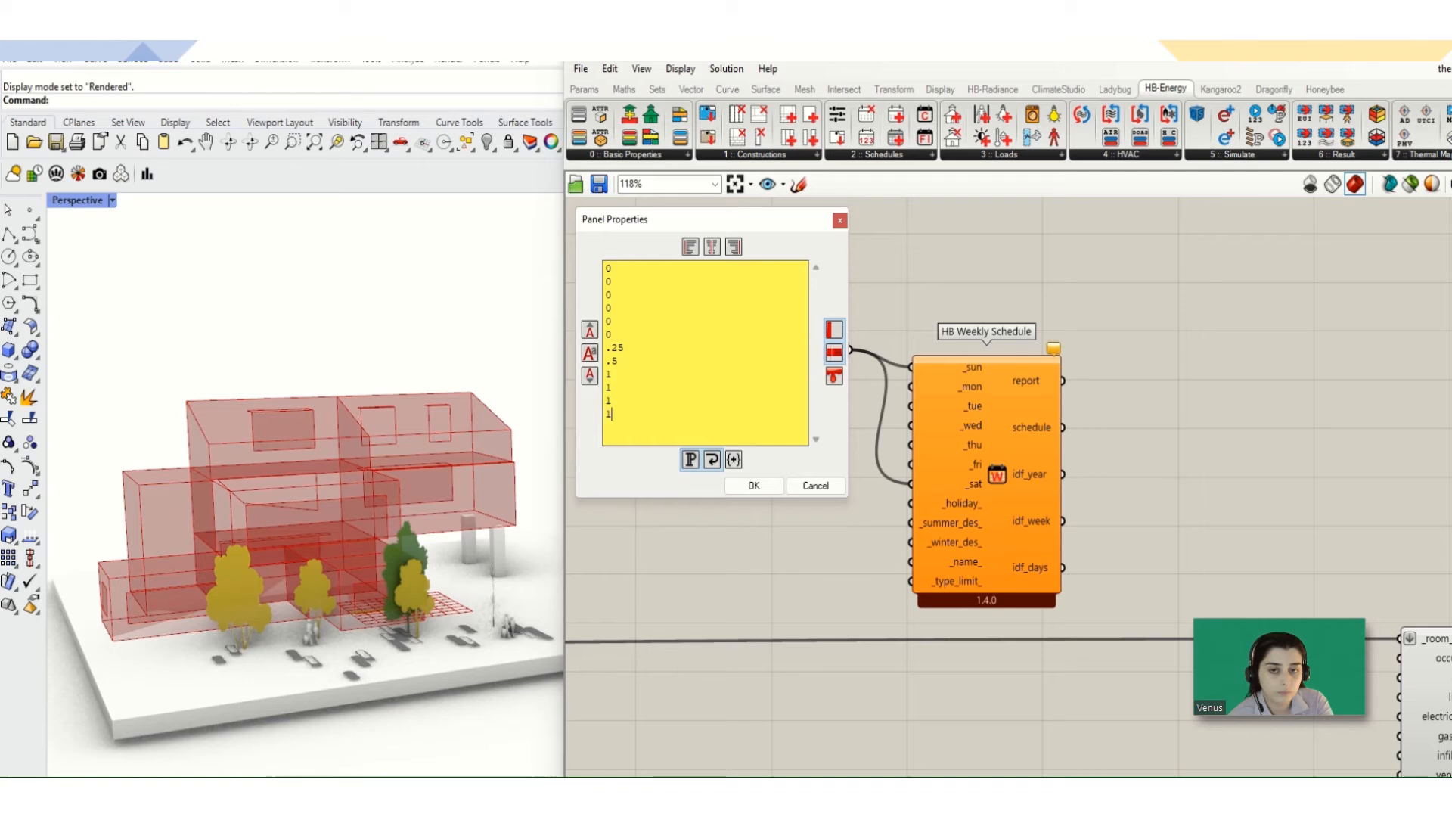
{"action": "type", "text": "1"}
{"action": "key", "text": "Return"}
{"action": "type", "text": "1"}
{"action": "key", "text": "Return"}
{"action": "type", "text": "1"}
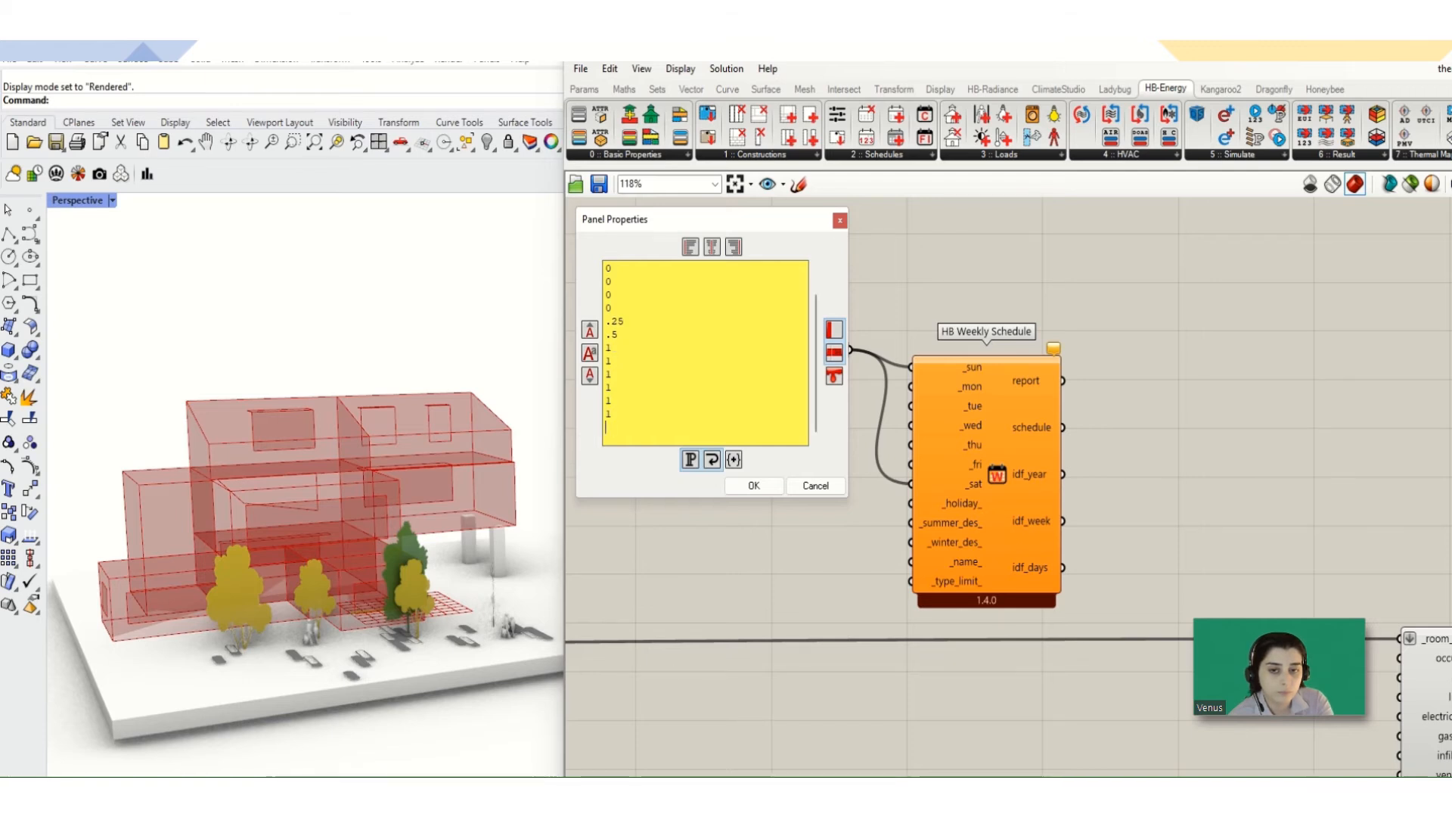
{"action": "key", "text": "Return"}
{"action": "type", "text": "1"}
{"action": "key", "text": "Return"}
{"action": "type", "text": "1"}
{"action": "key", "text": "Return"}
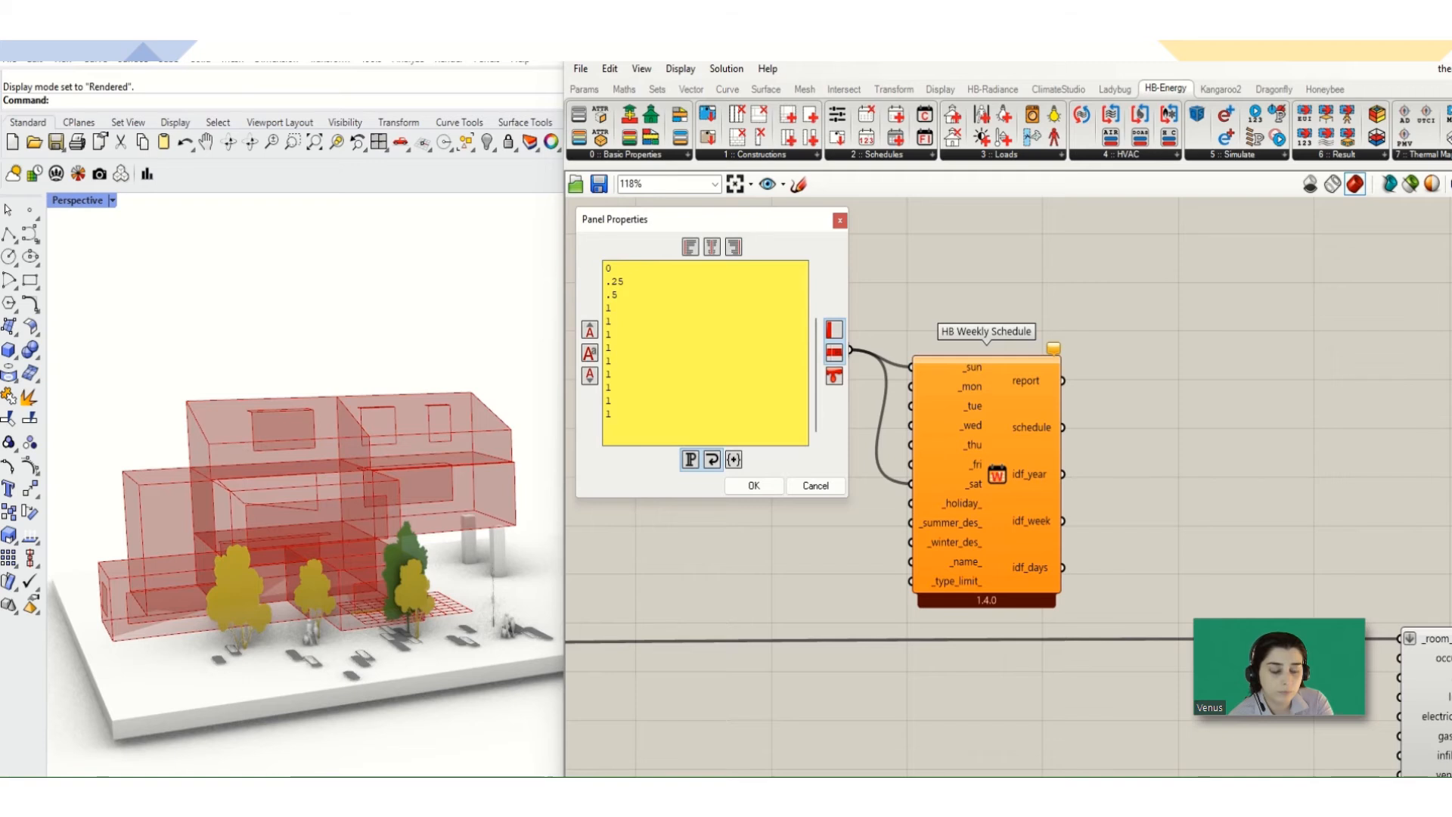
{"action": "type", "text": "."}
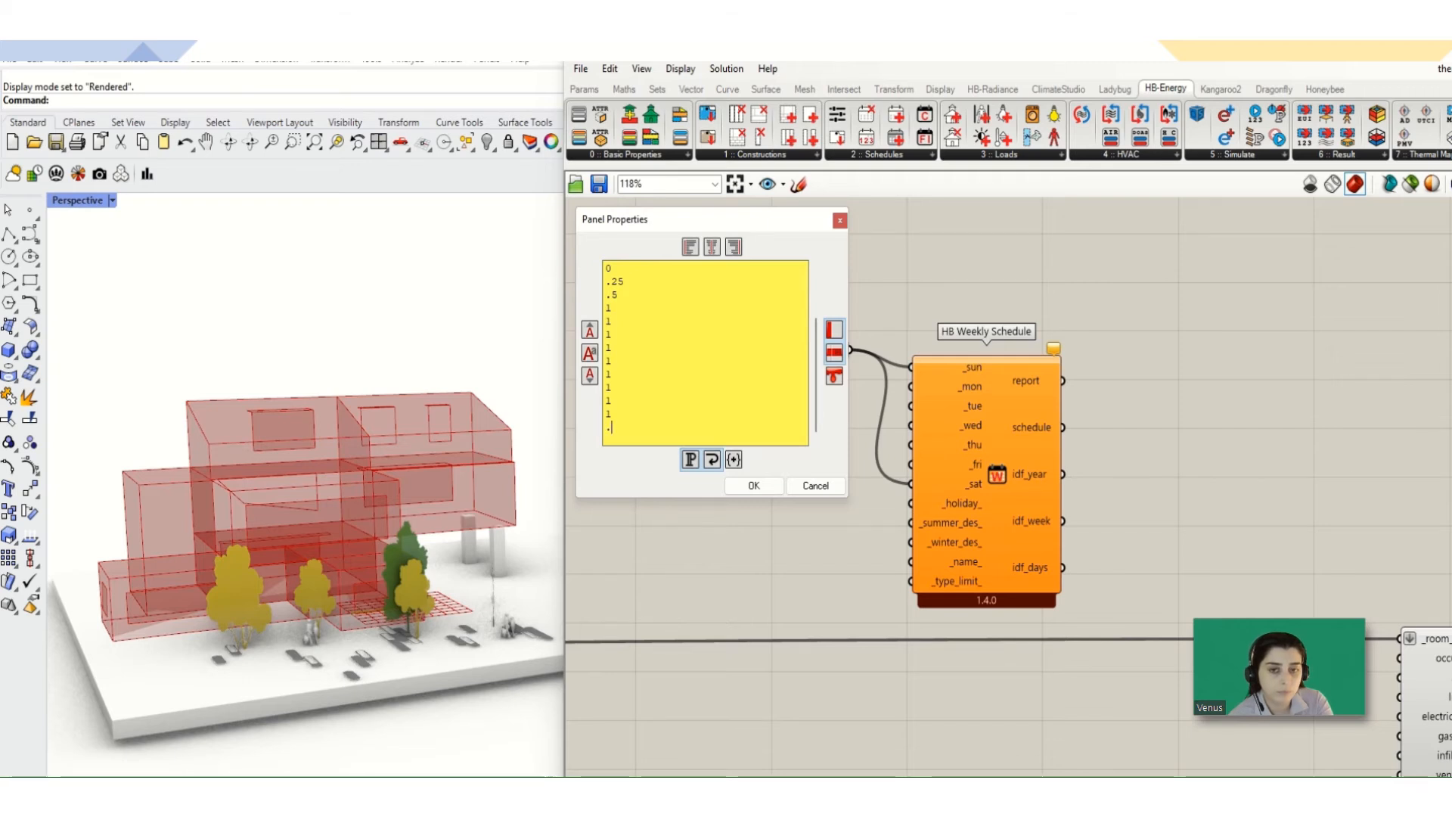
{"action": "type", "text": "25"}
{"action": "key", "text": "Return"}
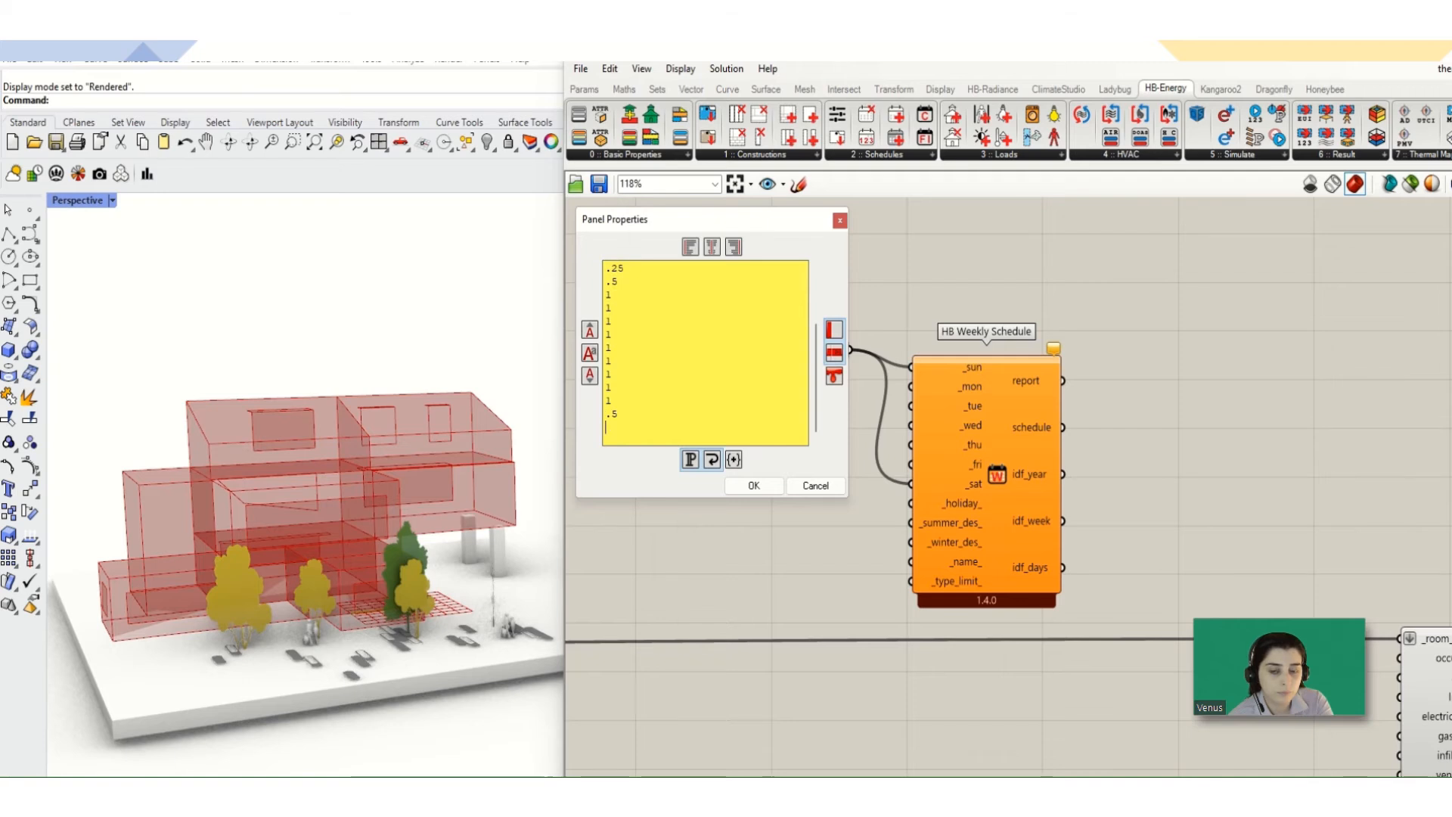
Step: Replace the run of 1 values and the trailing .5 in the weekend panel with .25, .25, .5 and .25
{"action": "scroll", "coordinate": [624, 296], "scroll_direction": "up", "scroll_amount": 2}
{"action": "scroll", "coordinate": [624, 318], "scroll_direction": "down", "scroll_amount": 2}
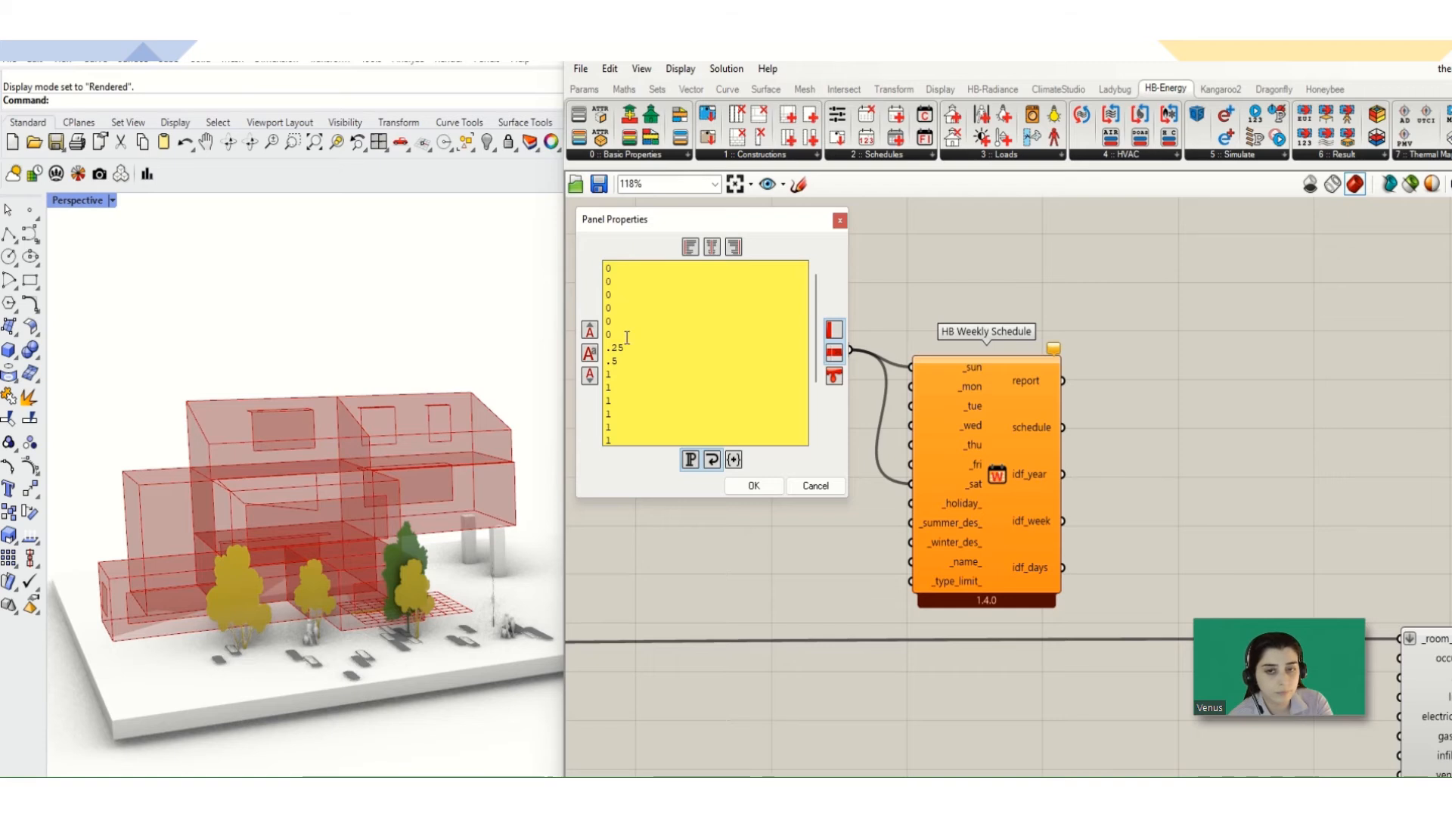
{"action": "left_click_drag", "start_coordinate": [618, 415], "coordinate": [607, 294]}
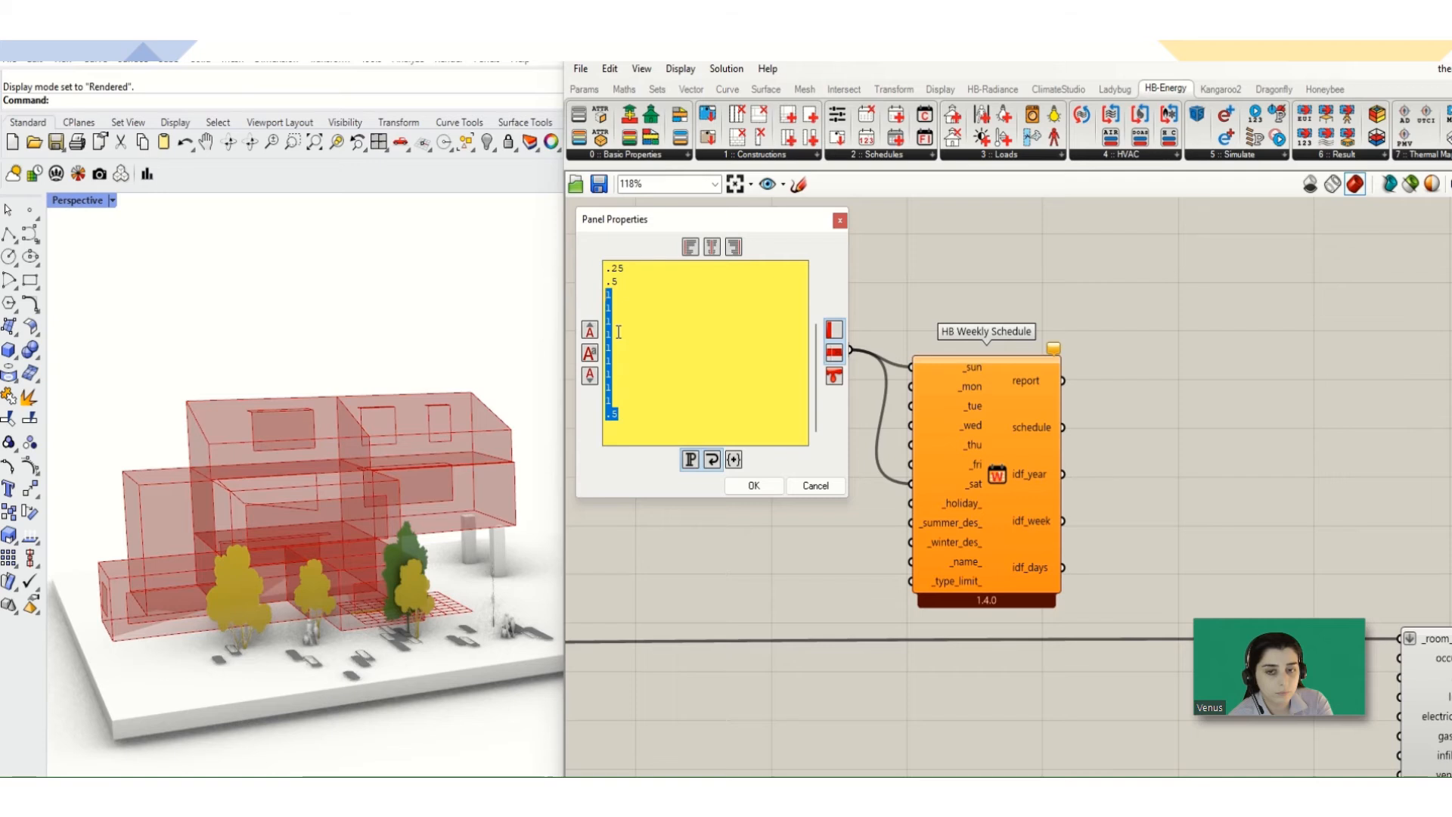
{"action": "type", "text": ".25"}
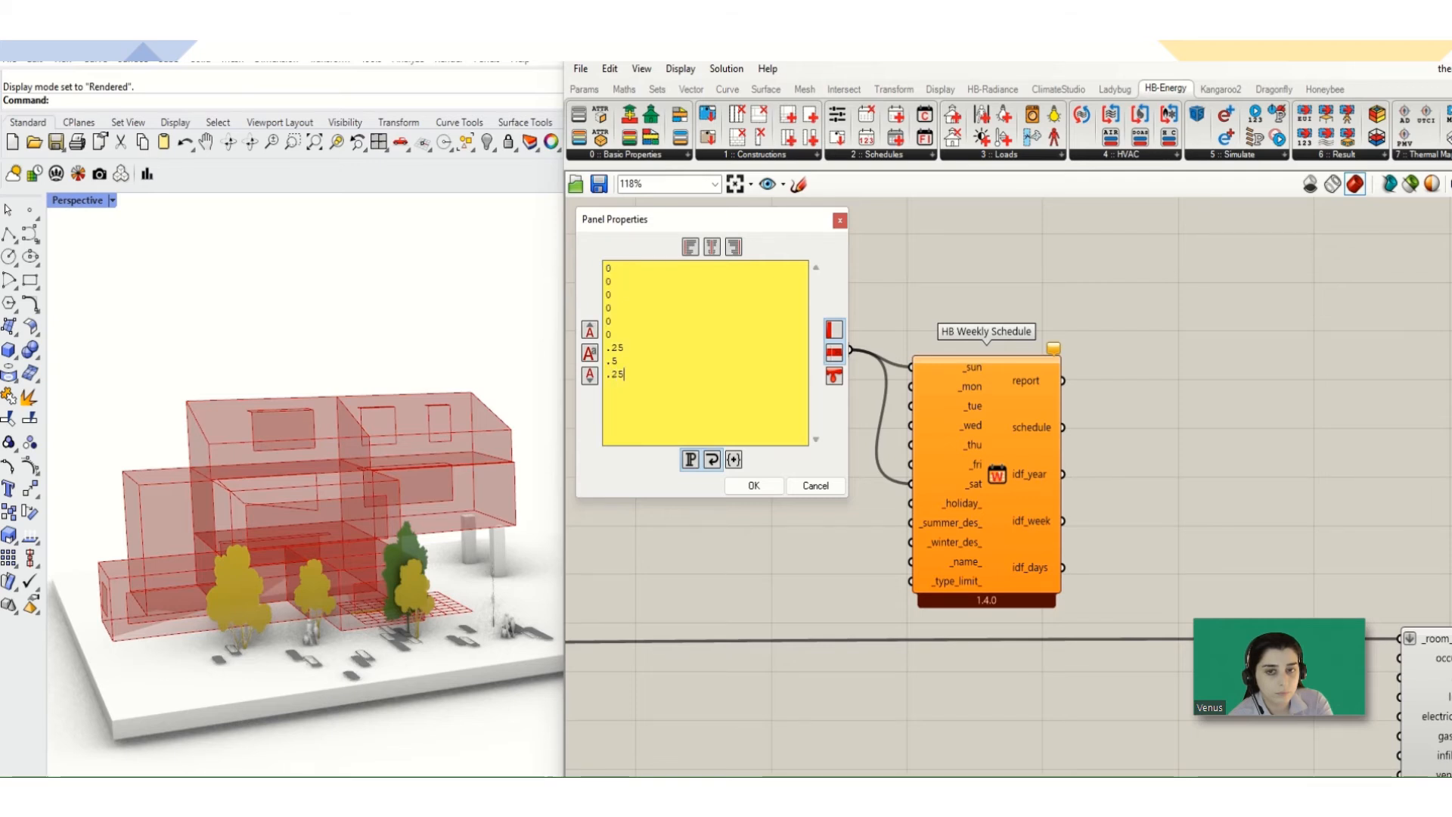
{"action": "key", "text": "Return"}
{"action": "type", "text": ".25"}
{"action": "key", "text": "Return"}
{"action": "type", "text": ".5"}
{"action": "key", "text": "Return"}
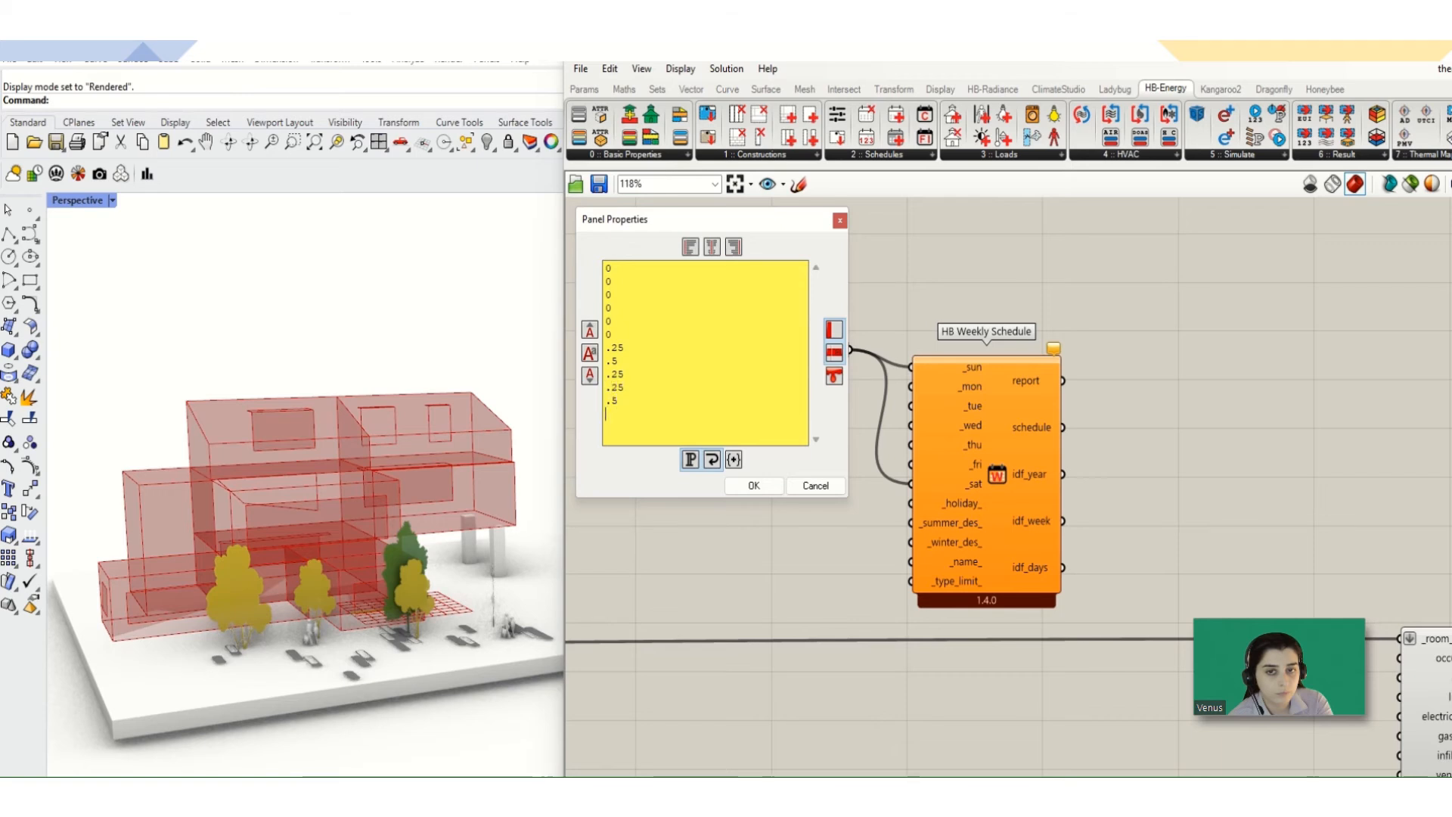
{"action": "type", "text": "."}
{"action": "type", "text": "25"}
{"action": "key", "text": "Return"}
Step: Continue the weekend panel's hourly list with three 0 values followed by three .25 values
{"action": "type", "text": "0"}
{"action": "key", "text": "Return"}
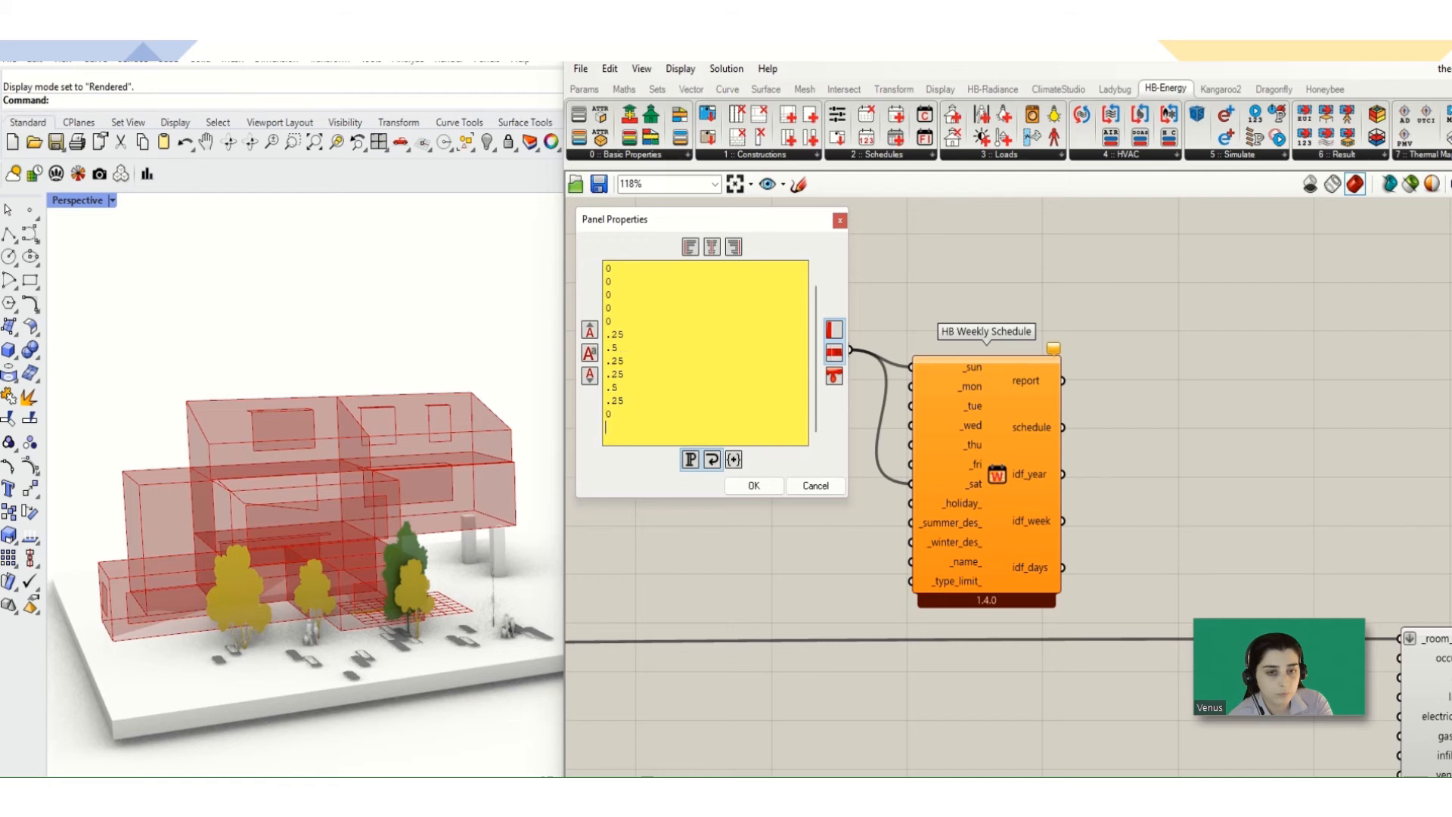
{"action": "type", "text": "0"}
{"action": "key", "text": "Return"}
{"action": "type", "text": "0"}
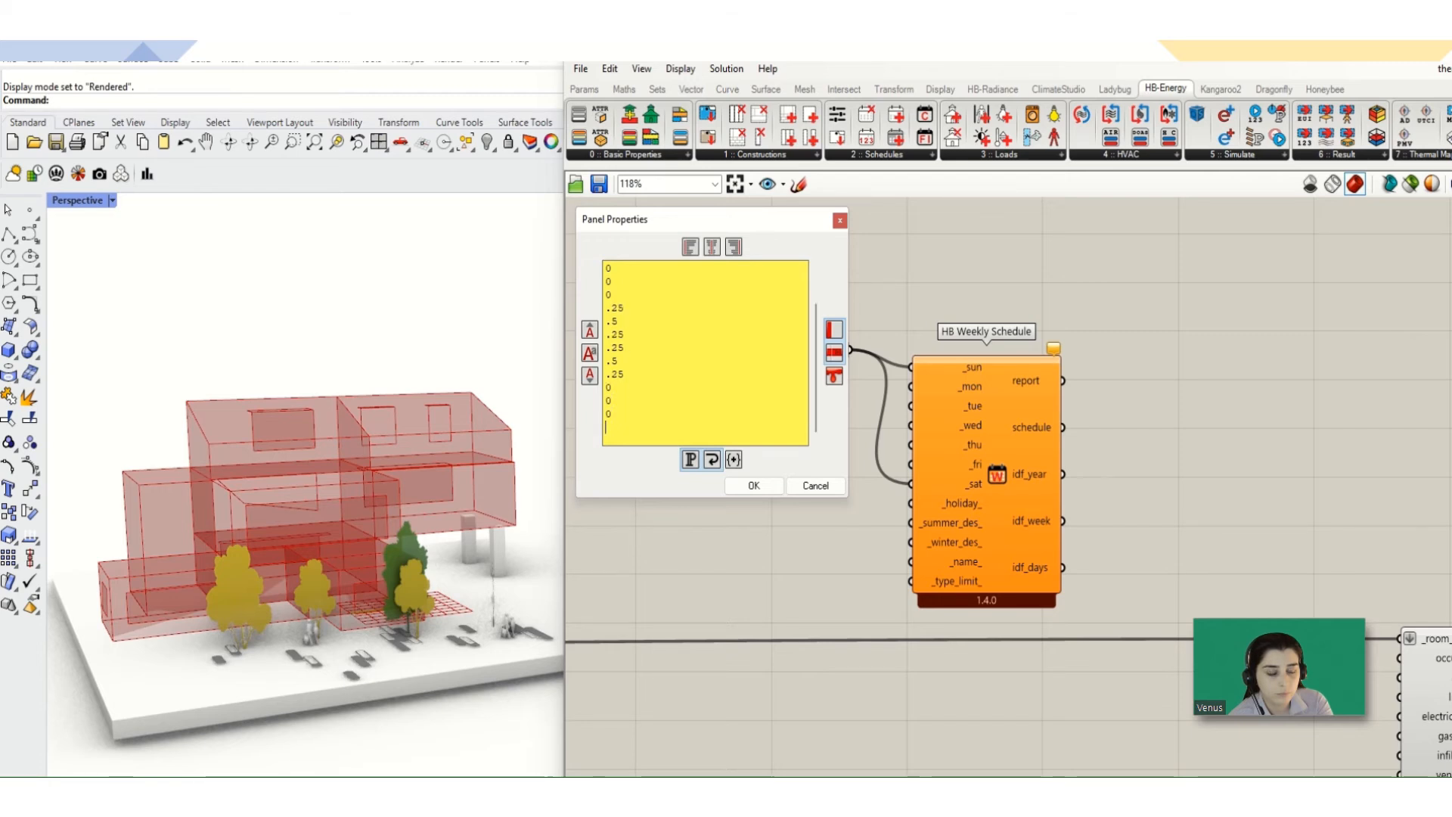
{"action": "key", "text": "Return"}
{"action": "type", "text": ".25"}
{"action": "key", "text": "Return"}
{"action": "type", "text": ".25"}
{"action": "key", "text": "Return"}
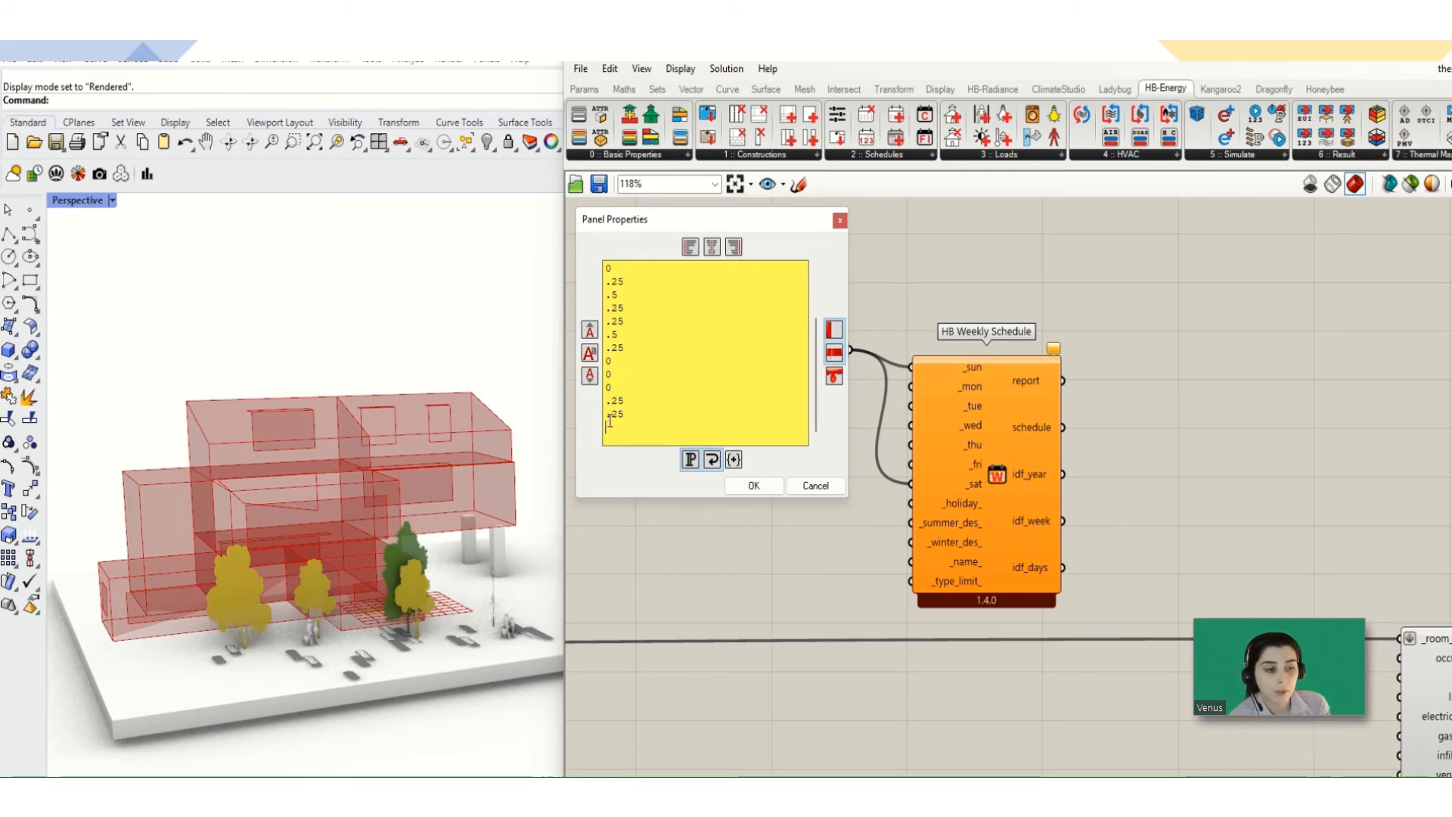
{"action": "type", "text": "."}
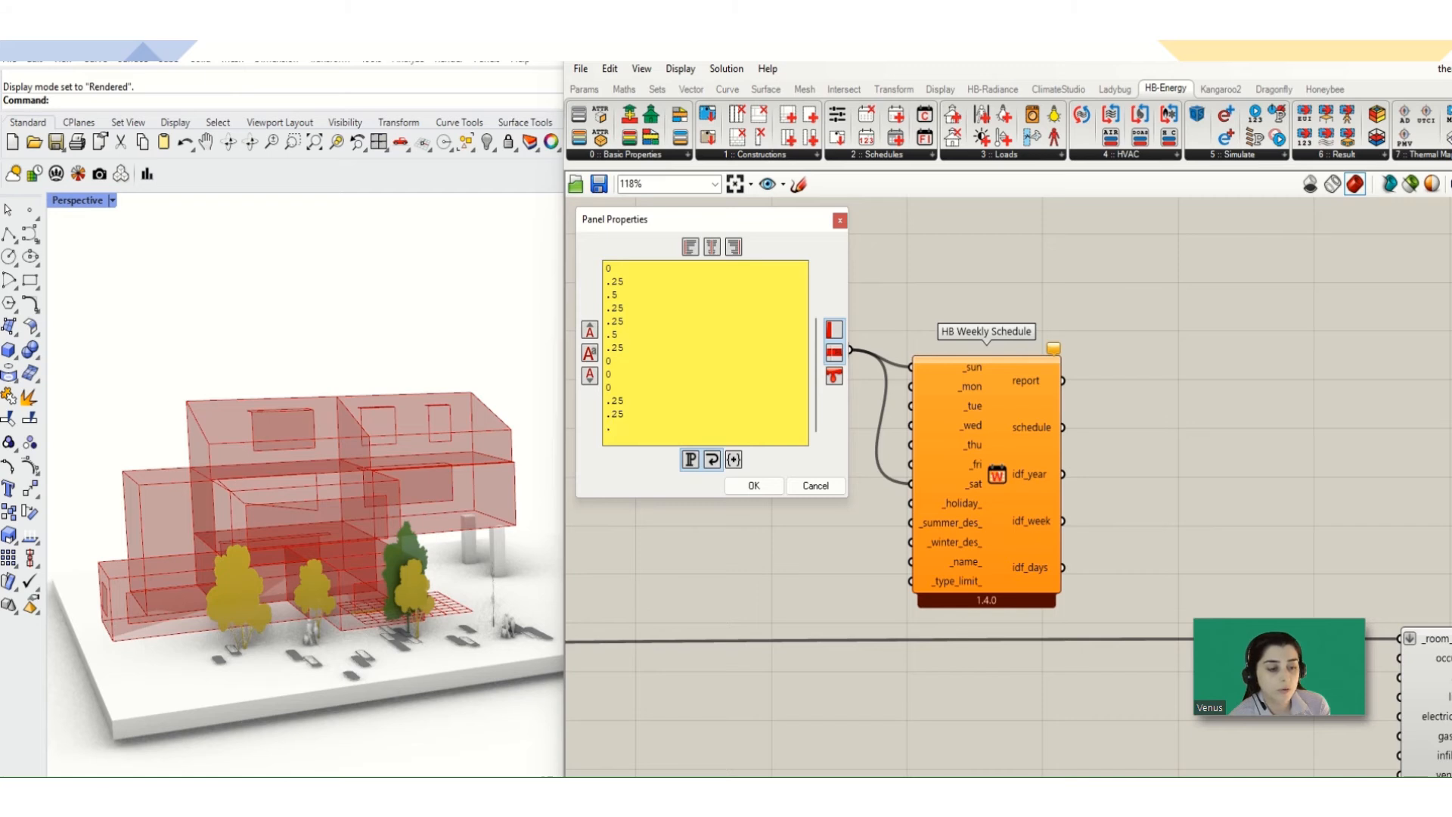
{"action": "type", "text": "25"}
{"action": "key", "text": "Return"}
Step: Finish the panel's hourly list with four 0 values, one per line, and accept the content
{"action": "type", "text": "00"}
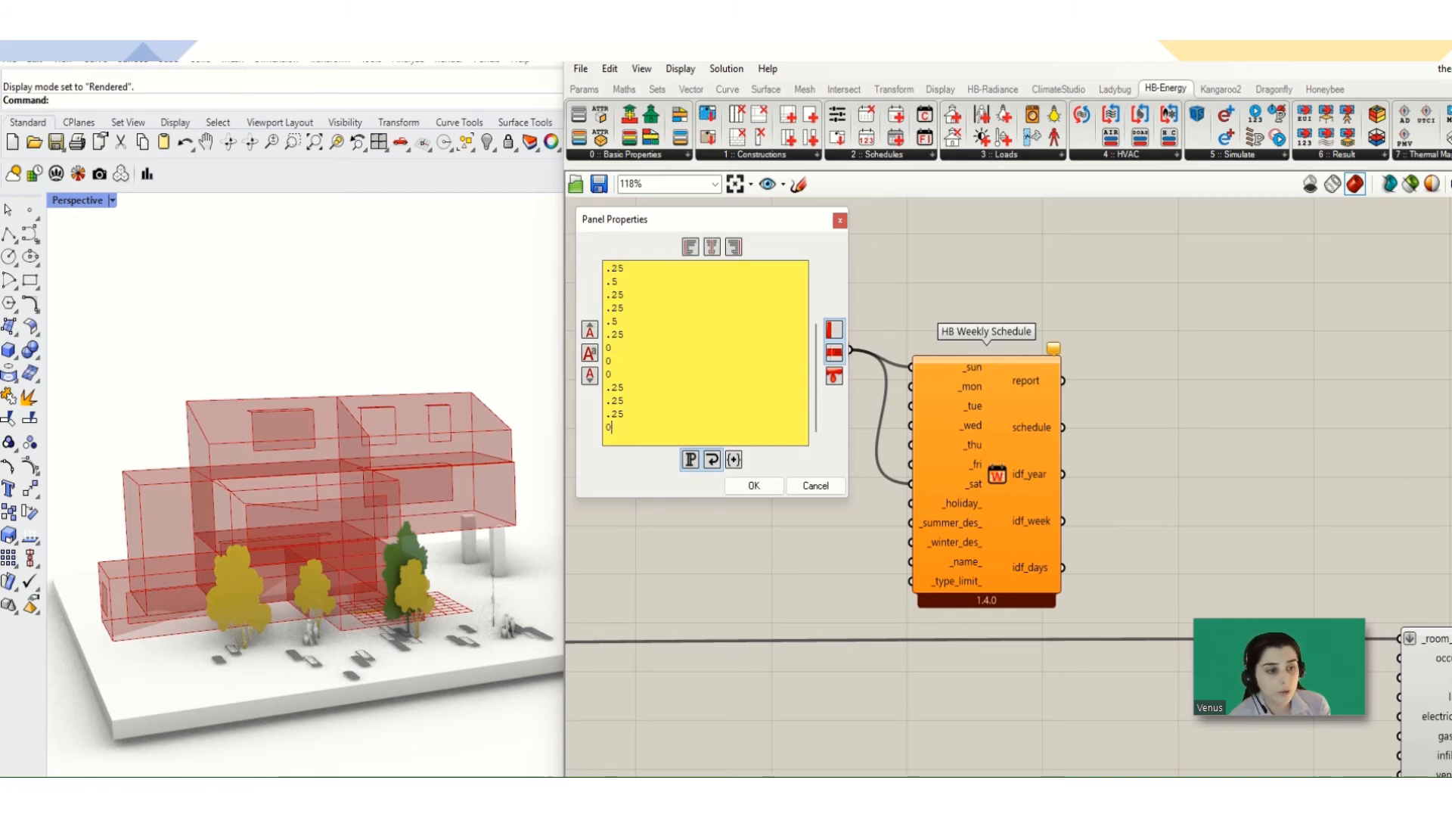
{"action": "key", "text": "Return"}
{"action": "type", "text": "0"}
{"action": "key", "text": "Return"}
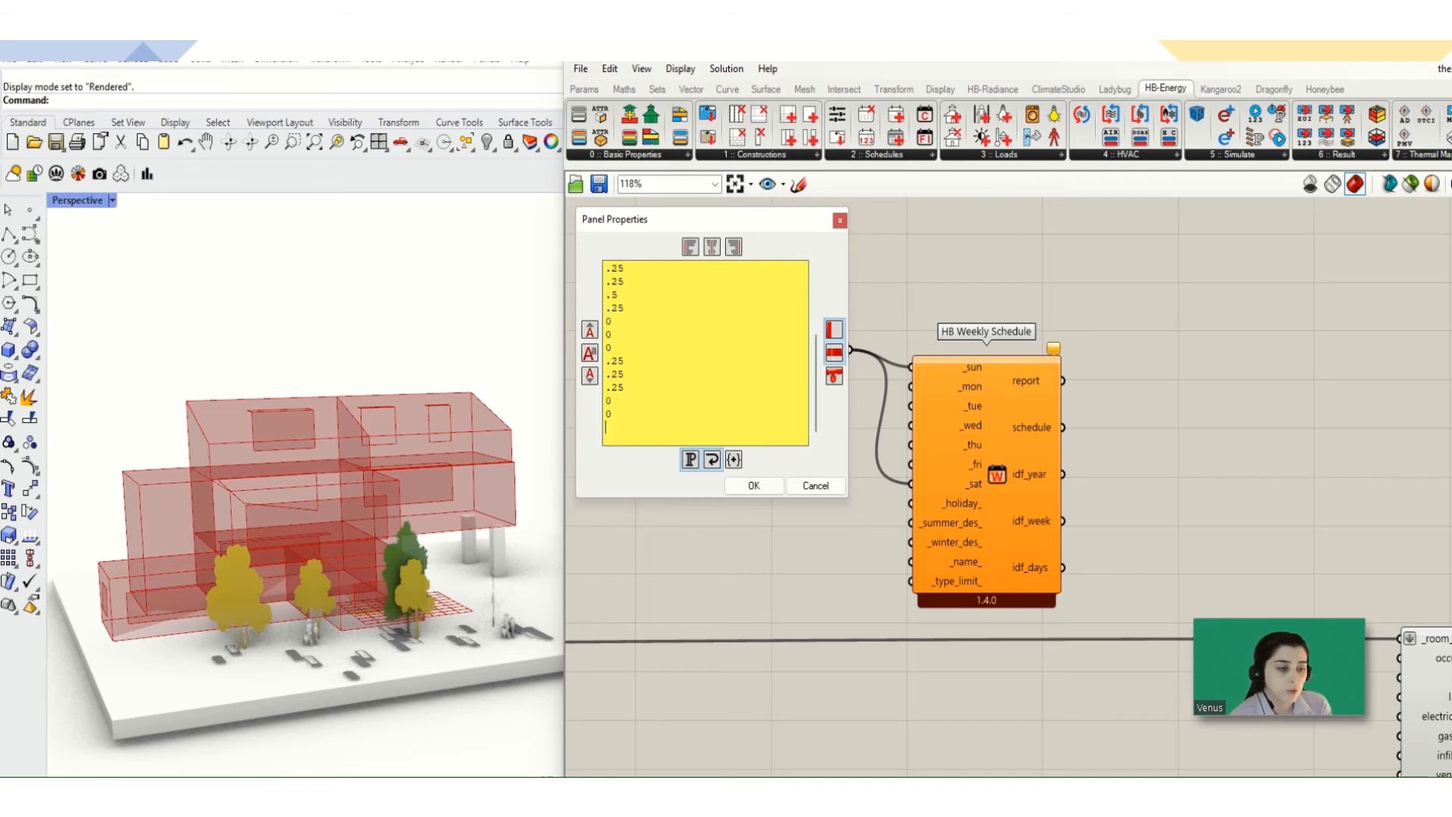
{"action": "type", "text": "0"}
{"action": "key", "text": "Return"}
{"action": "type", "text": "0"}
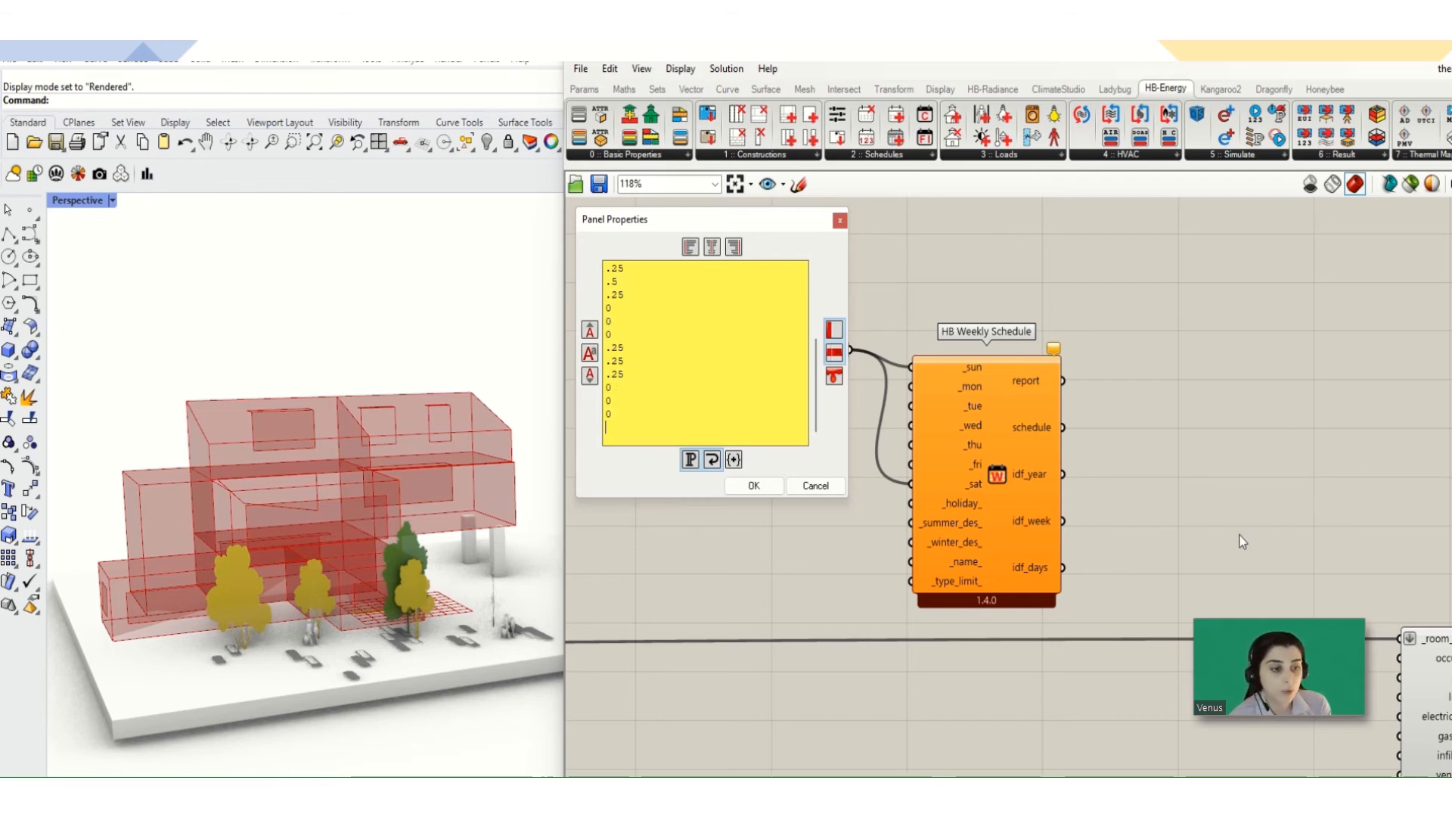
{"action": "left_click", "coordinate": [756, 486]}
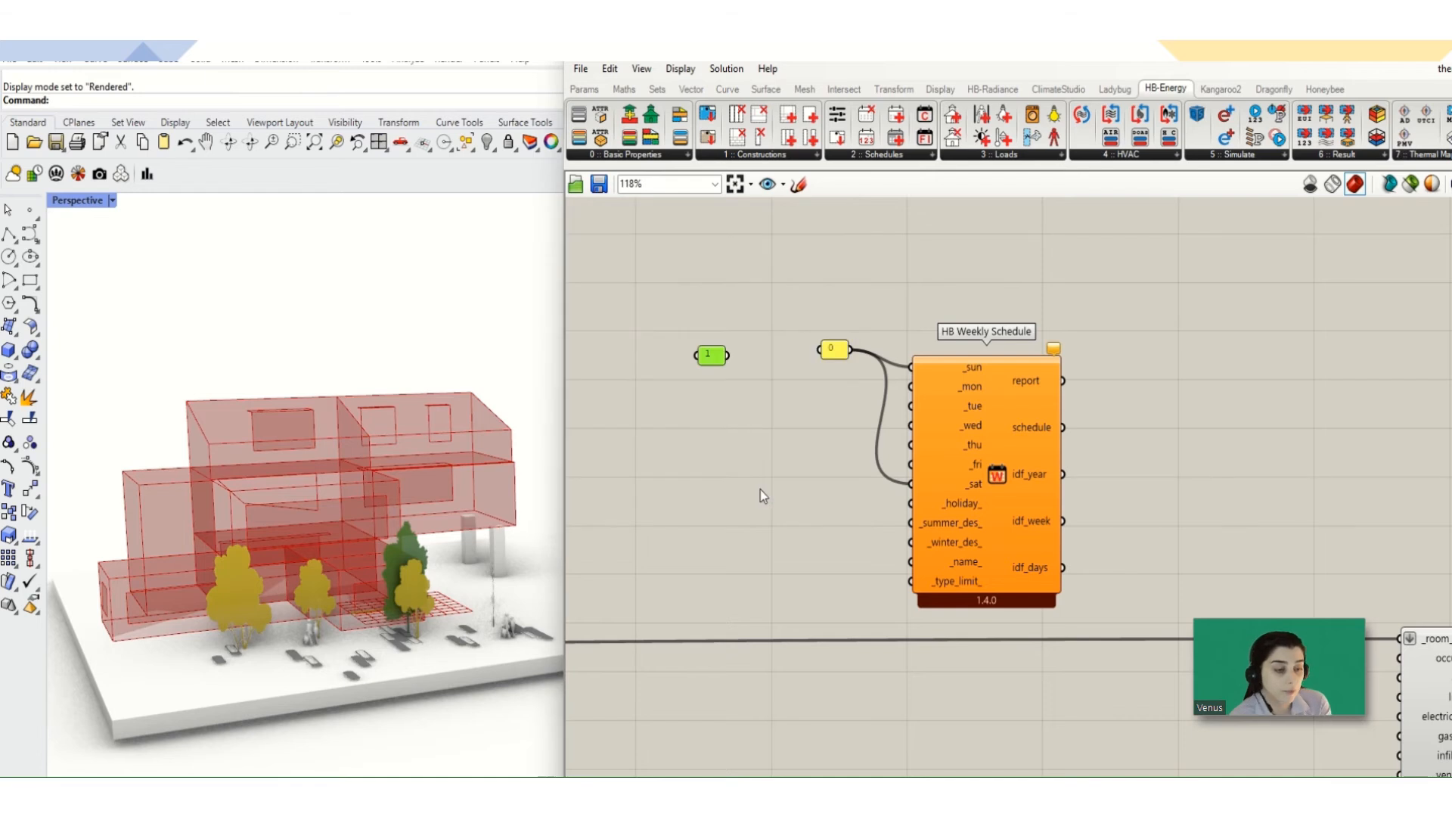
{"action": "left_click_drag", "start_coordinate": [725, 365], "coordinate": [796, 582]}
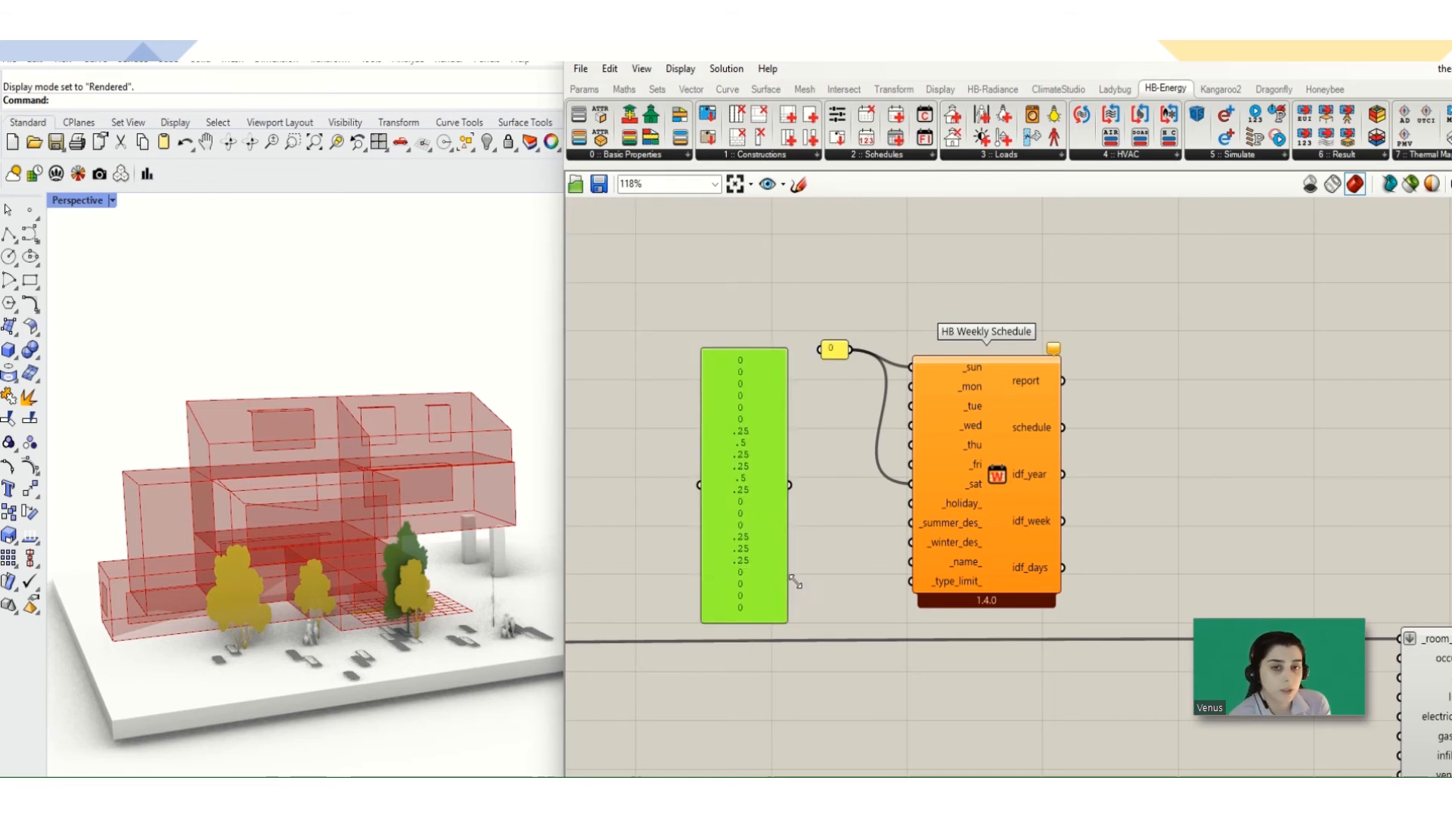
{"action": "right_click", "coordinate": [729, 439]}
{"action": "left_click", "coordinate": [754, 478]}
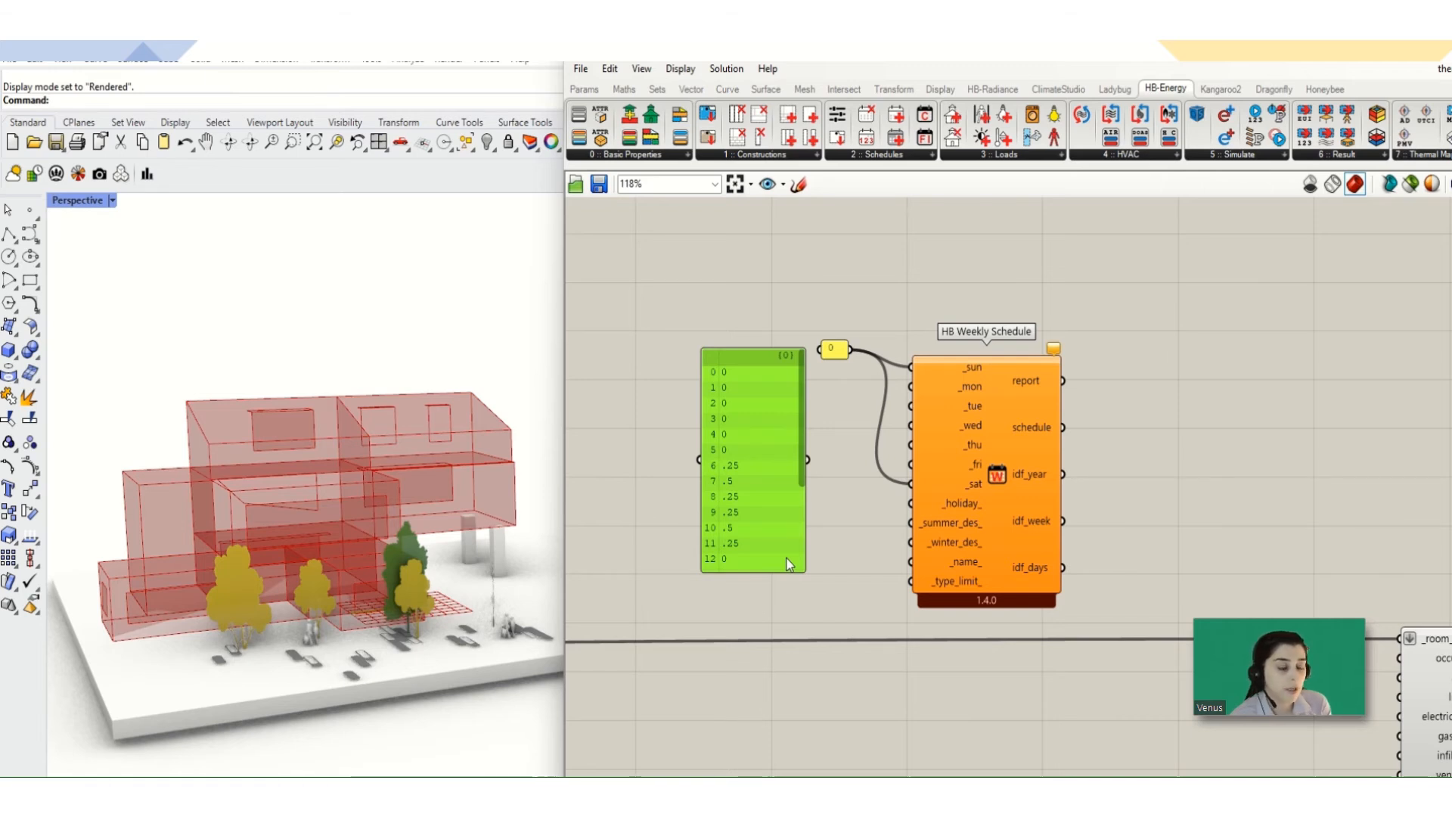
{"action": "double_click", "coordinate": [786, 558]}
{"action": "left_click", "coordinate": [759, 493]}
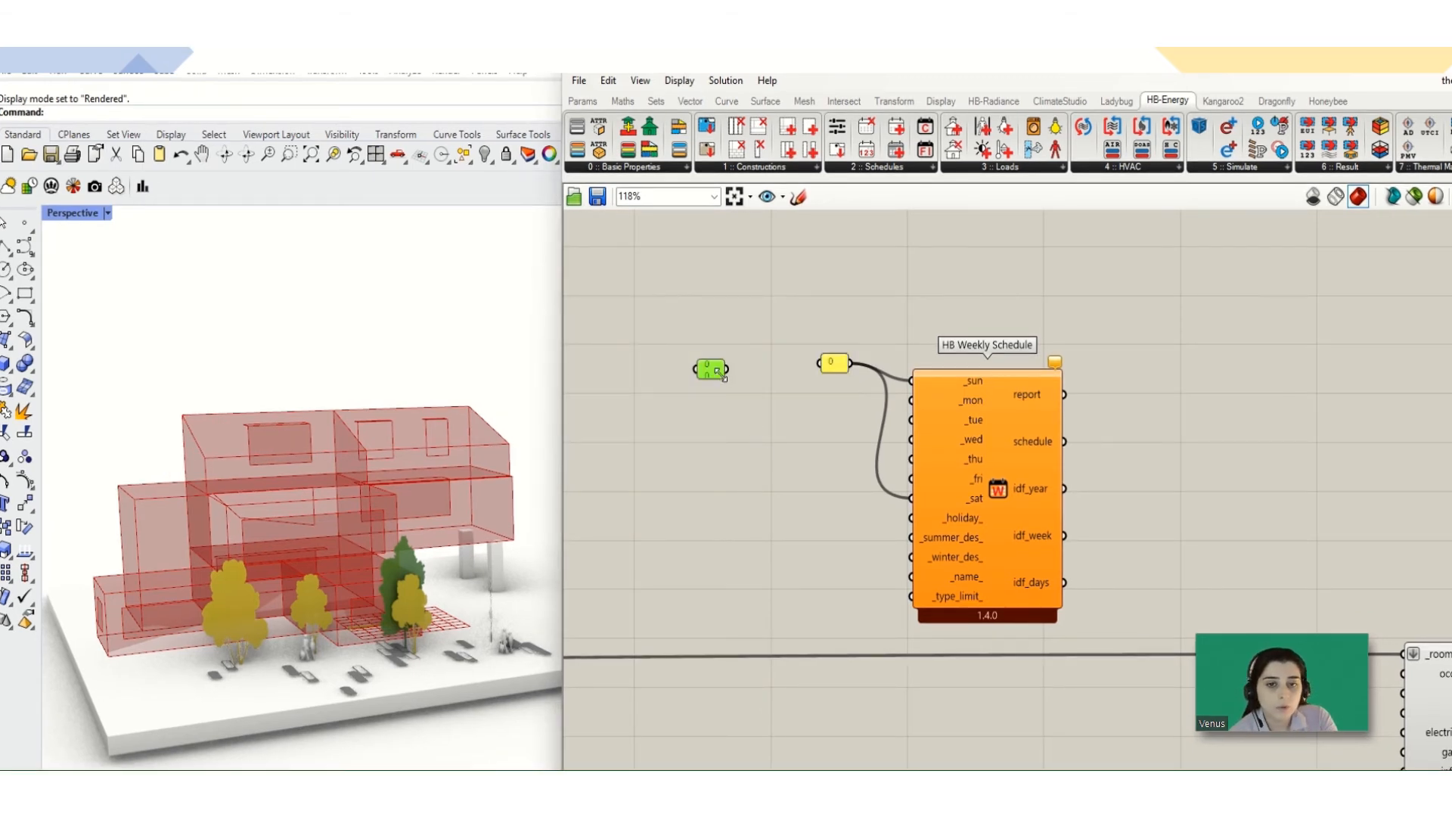
Step: Turn off Multiline Data on the unconnected hourly values panel and enlarge it enough to fit the full indexed list
{"action": "left_click_drag", "start_coordinate": [724, 377], "coordinate": [804, 587]}
{"action": "right_click", "coordinate": [715, 446]}
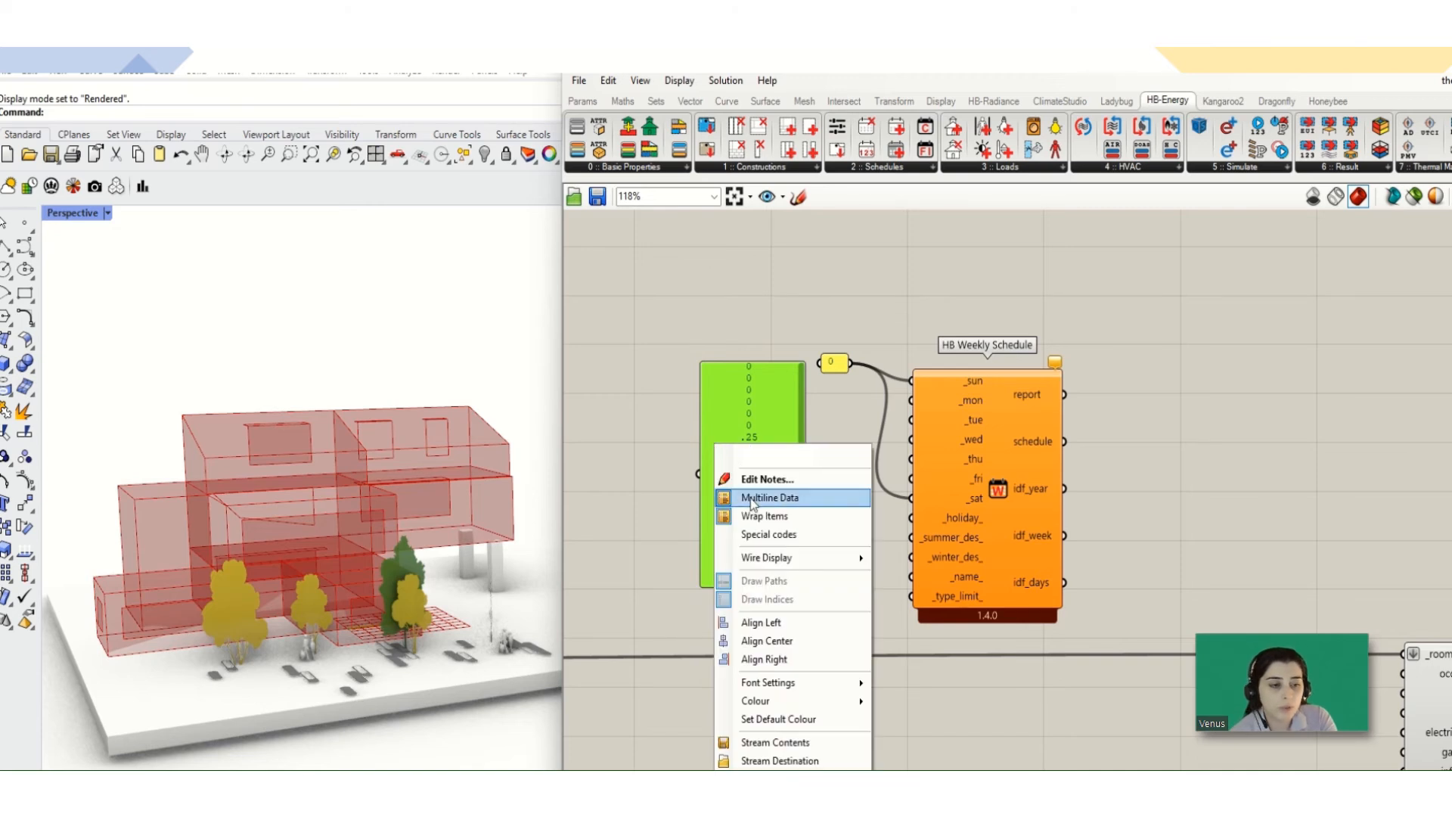
{"action": "left_click", "coordinate": [760, 498]}
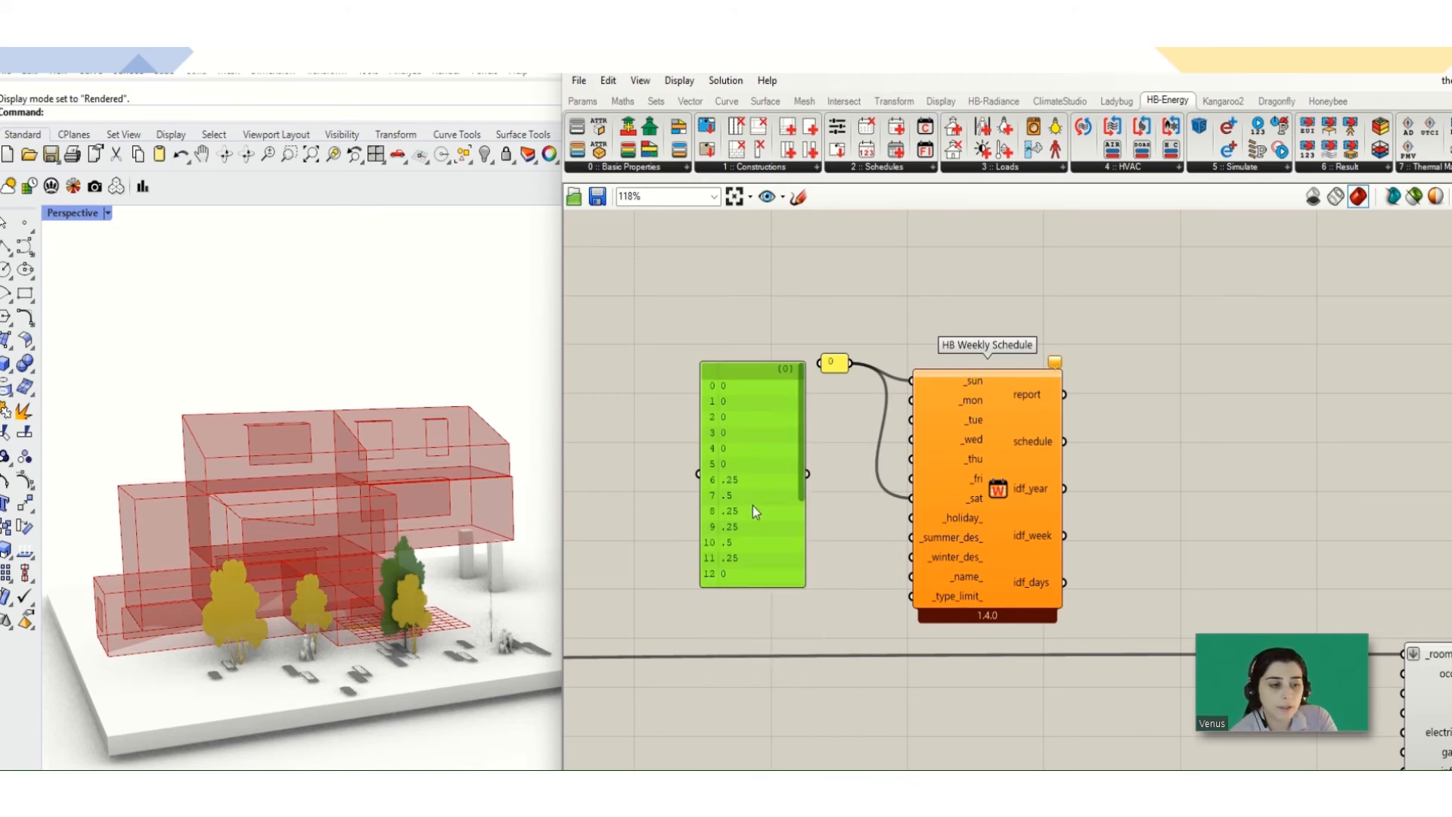
{"action": "left_click", "coordinate": [798, 589]}
{"action": "left_click", "coordinate": [794, 586]}
{"action": "left_click", "coordinate": [794, 594]}
{"action": "left_click_drag", "start_coordinate": [790, 585], "coordinate": [789, 811]}
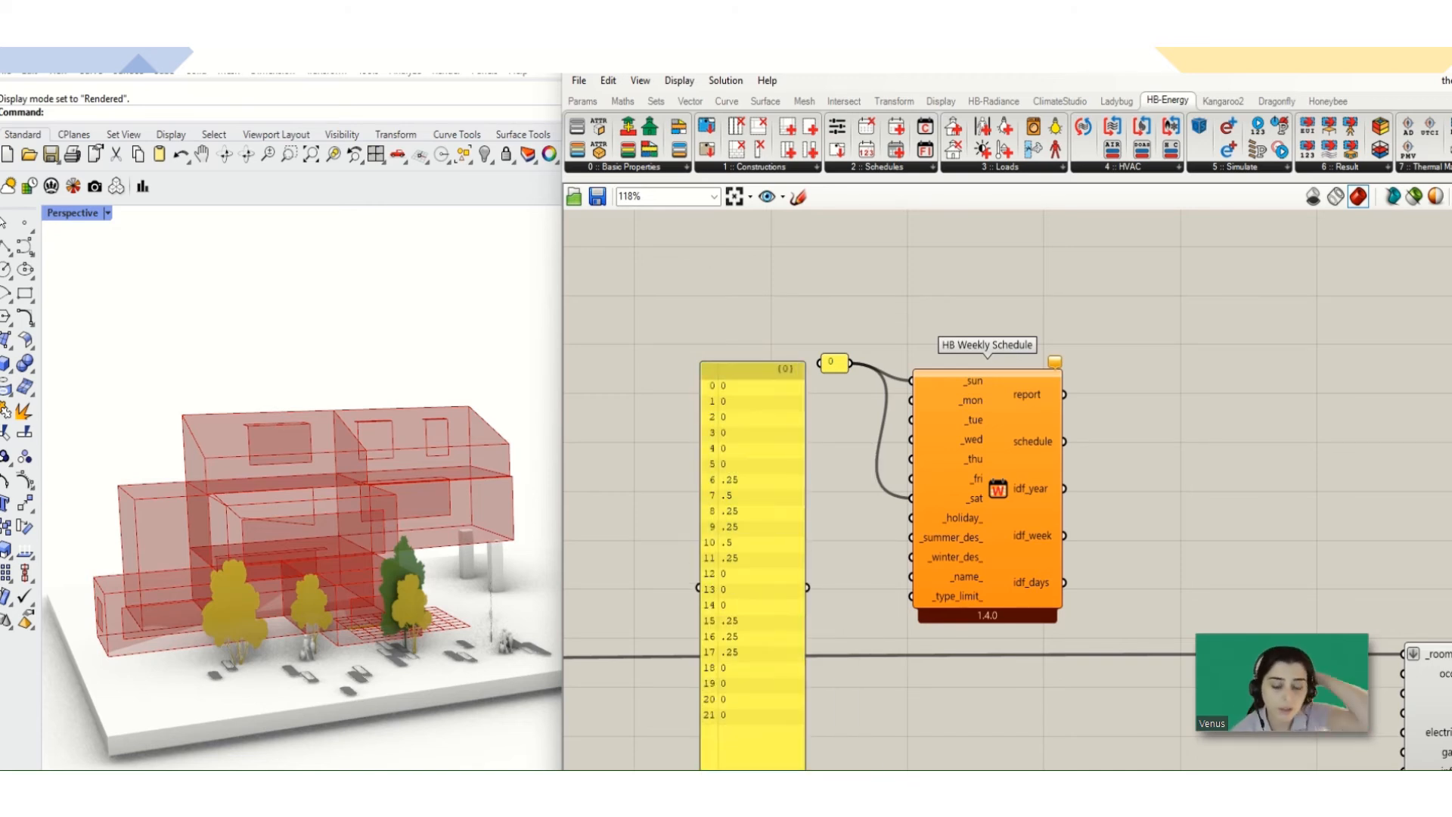
Step: Append two more 0 values to the end of the hourly list in the unconnected panel
{"action": "right_click", "coordinate": [755, 532]}
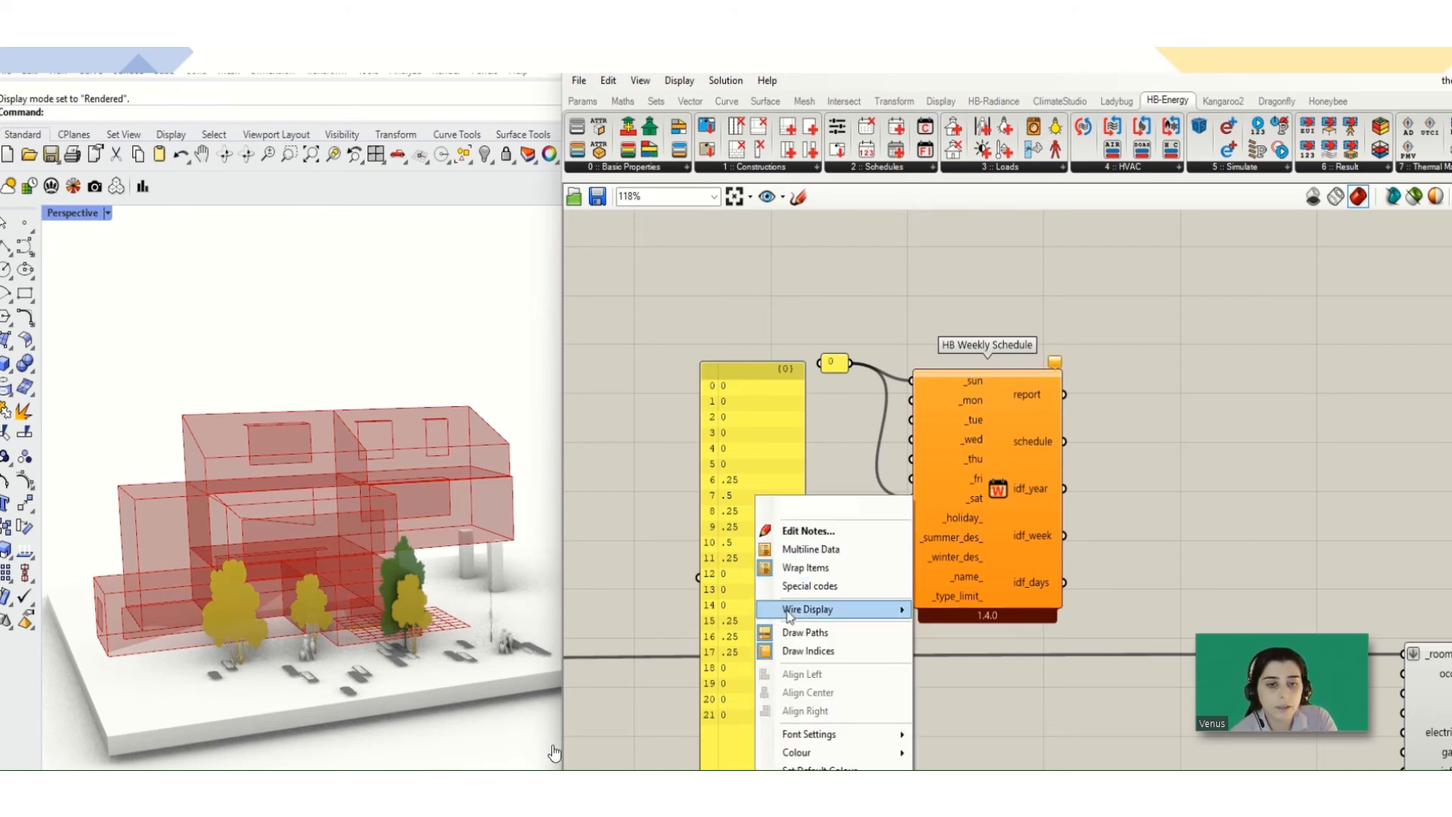
{"action": "left_click", "coordinate": [801, 550]}
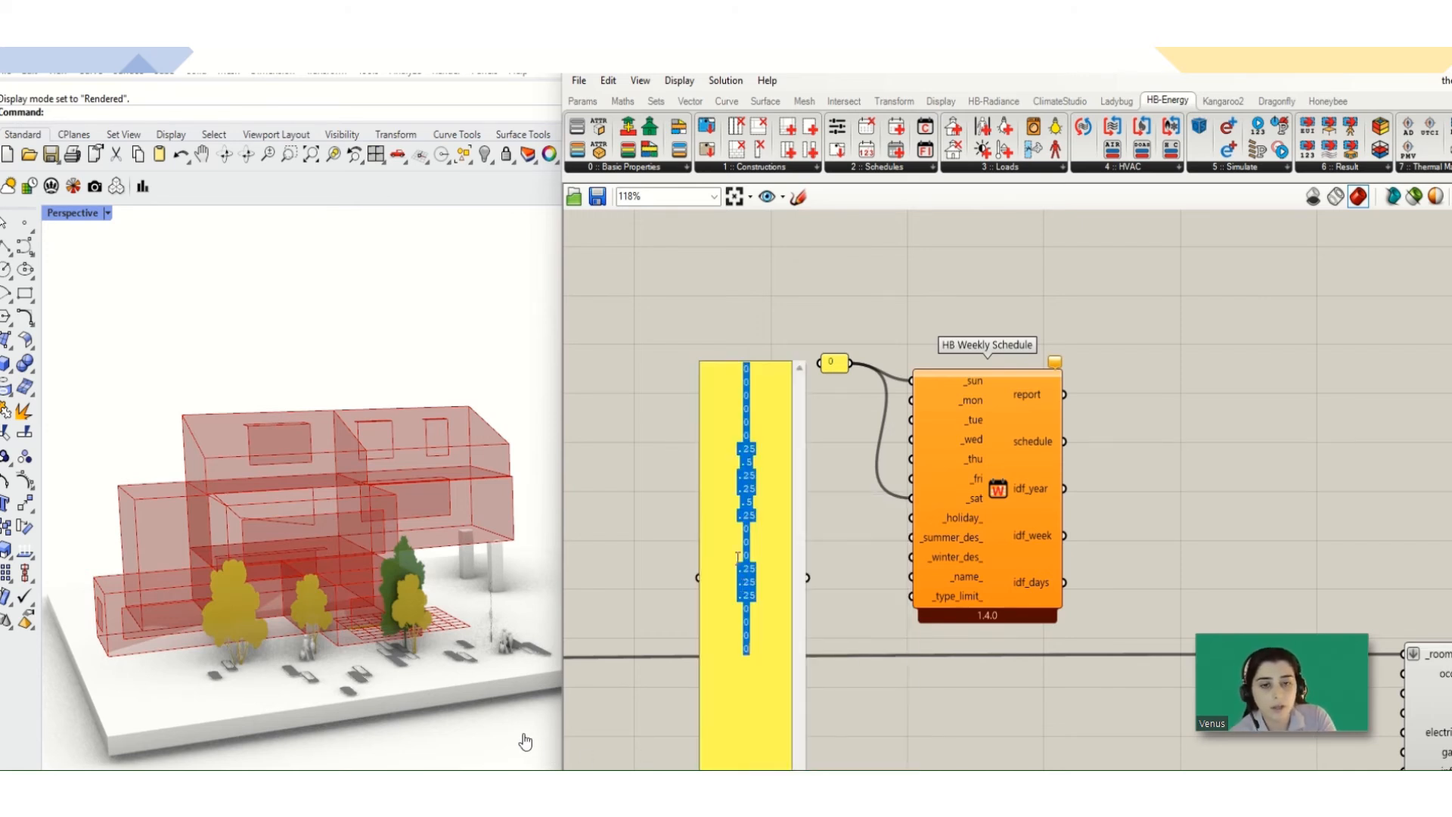
{"action": "left_click", "coordinate": [763, 645]}
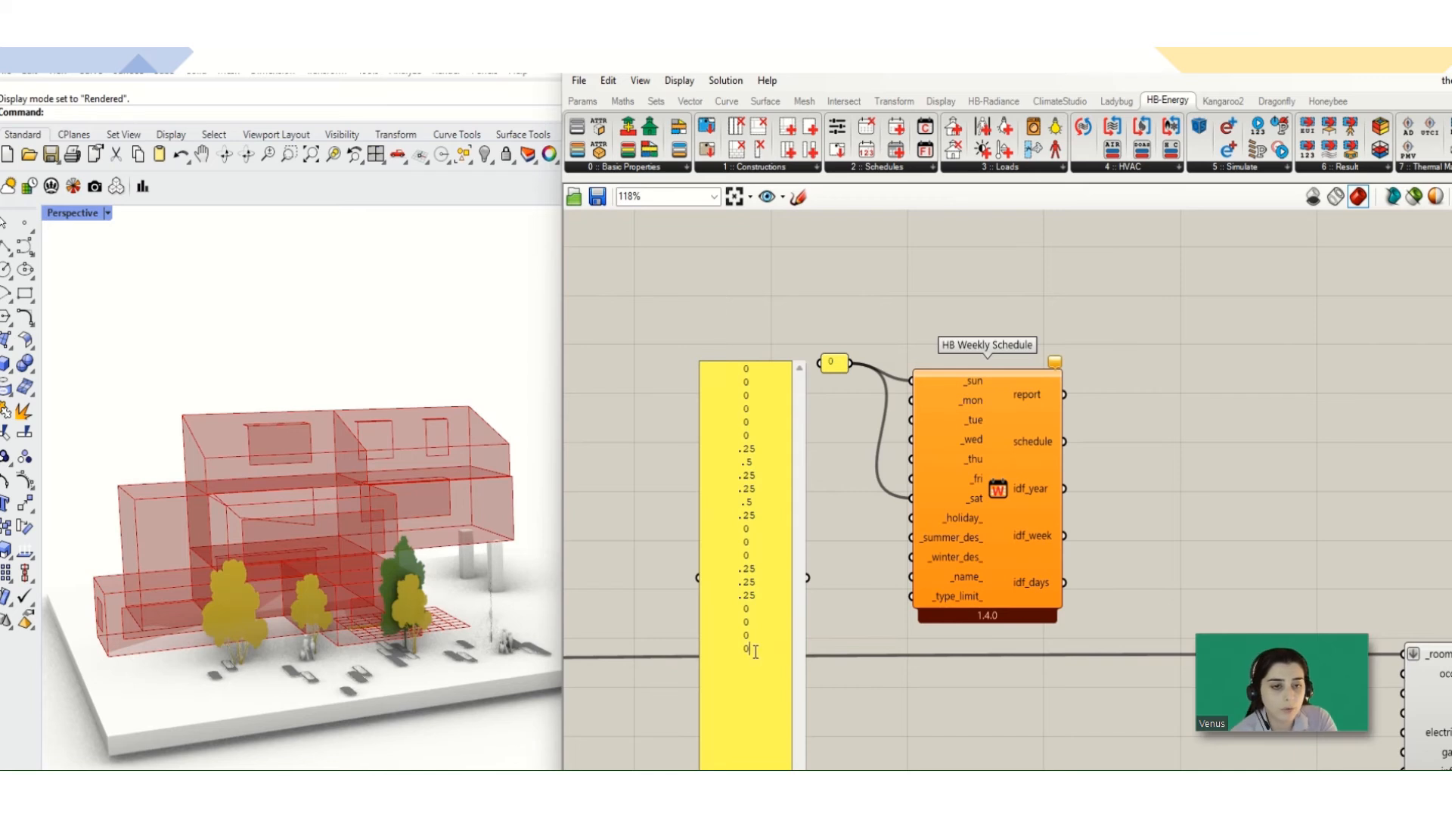
{"action": "key", "text": "Return"}
{"action": "type", "text": "0"}
{"action": "key", "text": "Return"}
{"action": "type", "text": "0"}
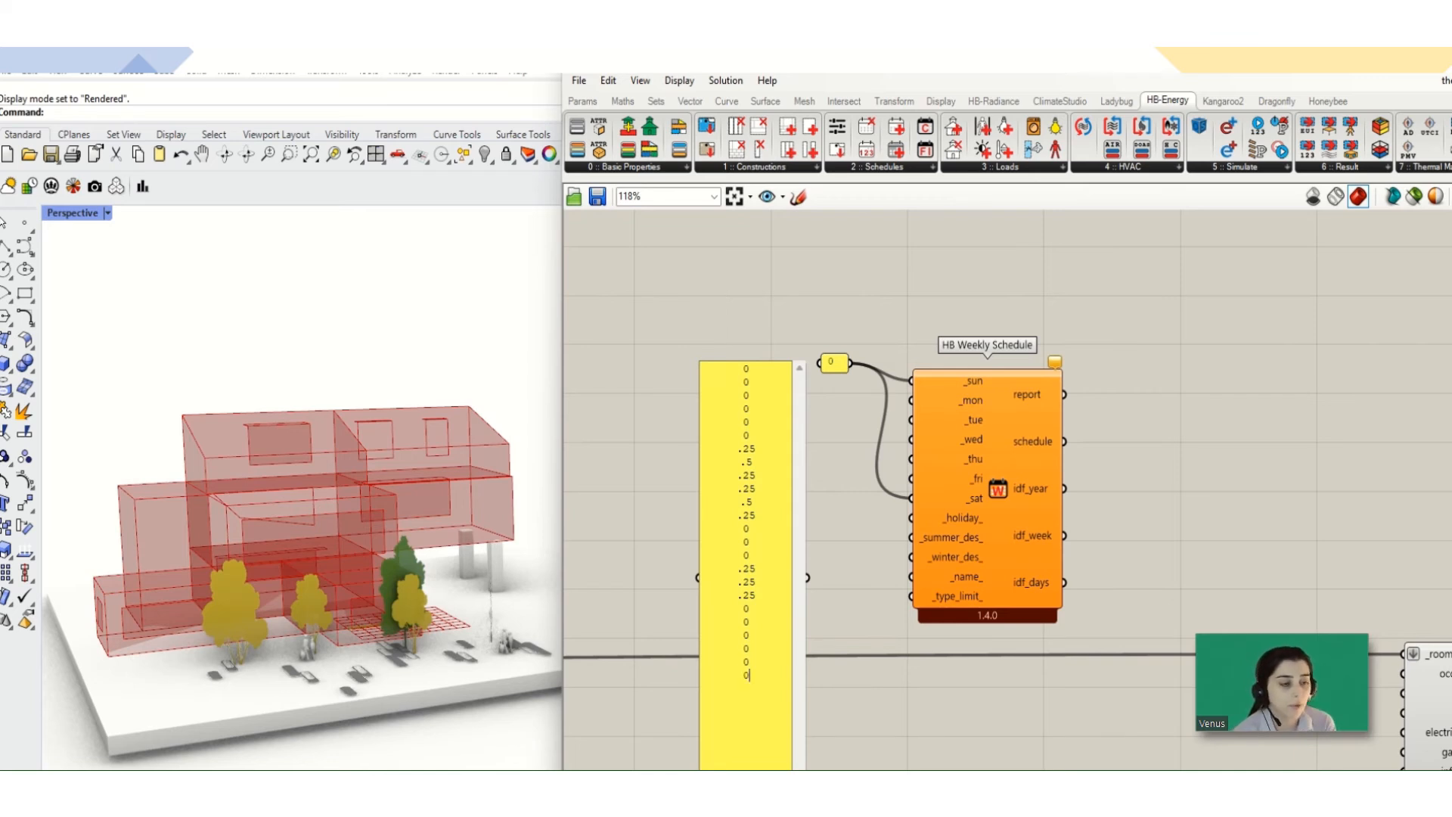
{"action": "left_click", "coordinate": [841, 528]}
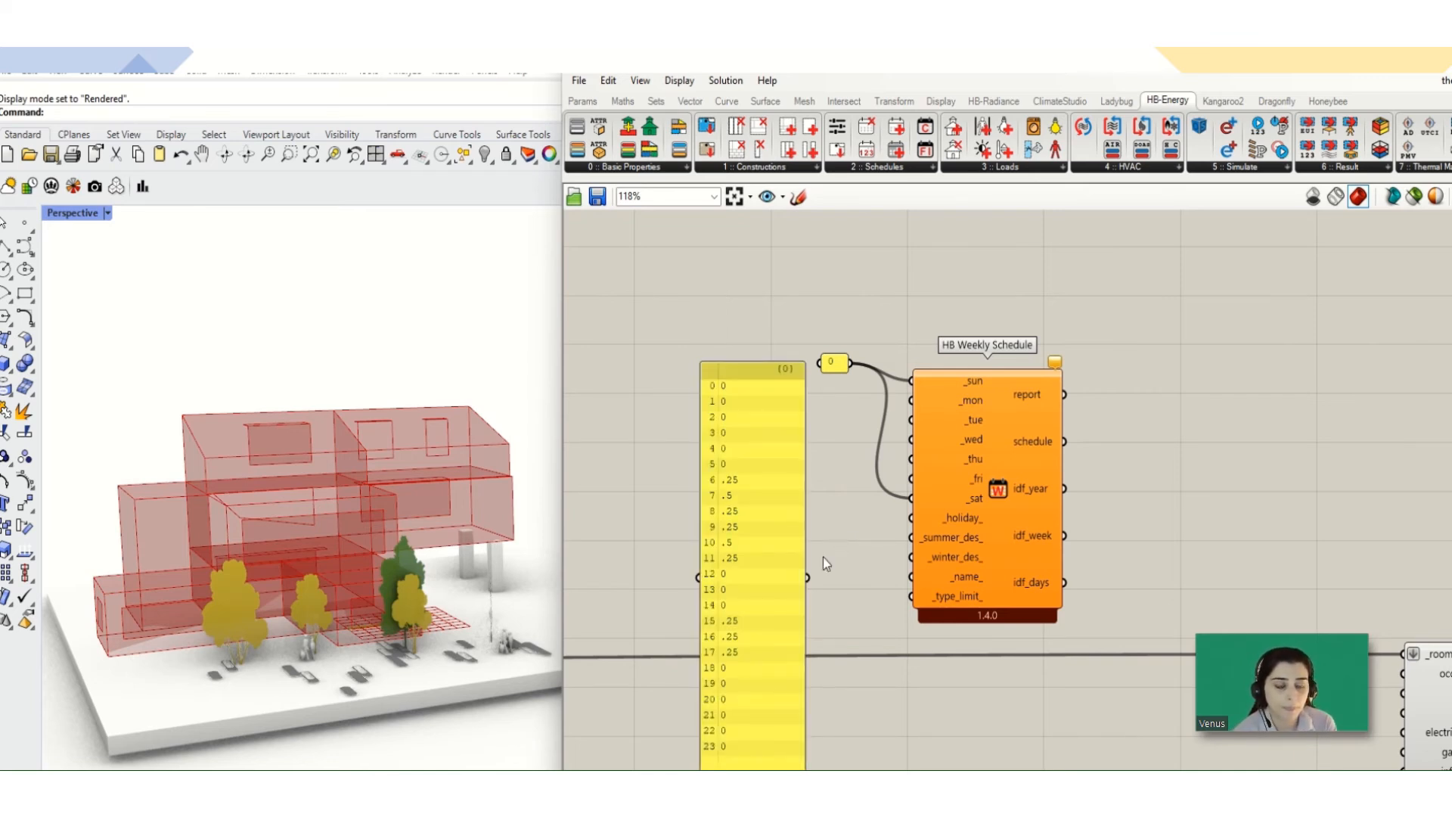
Step: Connect the hourly values panel to HB Weekly Schedule's _mon through _fri inputs, and its schedule output to HB Apply Room Schedules' occupancy_sch_ input
{"action": "left_click_drag", "start_coordinate": [807, 583], "coordinate": [912, 401]}
{"action": "left_click_drag", "start_coordinate": [807, 578], "coordinate": [912, 420]}
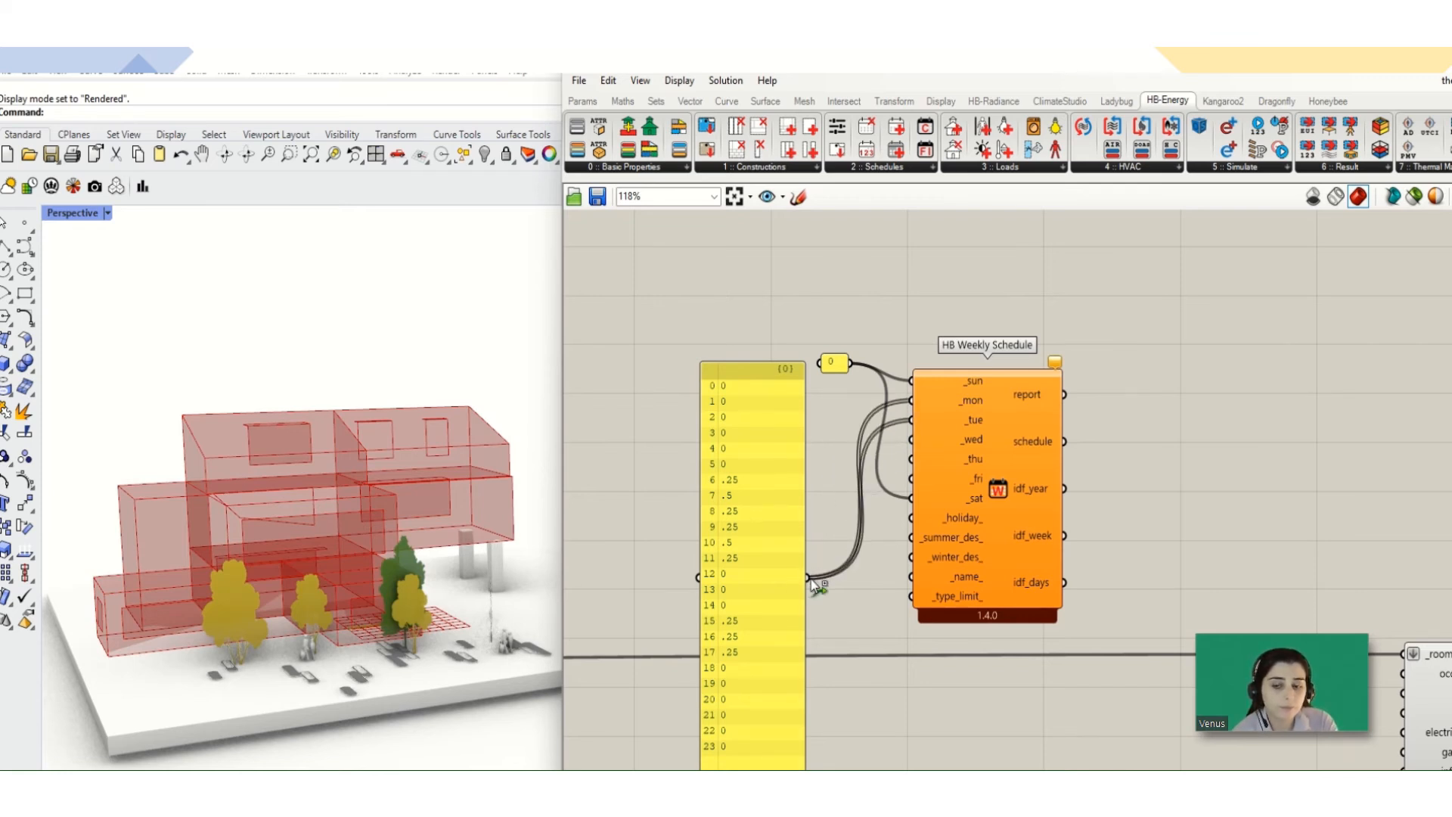
{"action": "left_click_drag", "start_coordinate": [808, 578], "coordinate": [908, 426]}
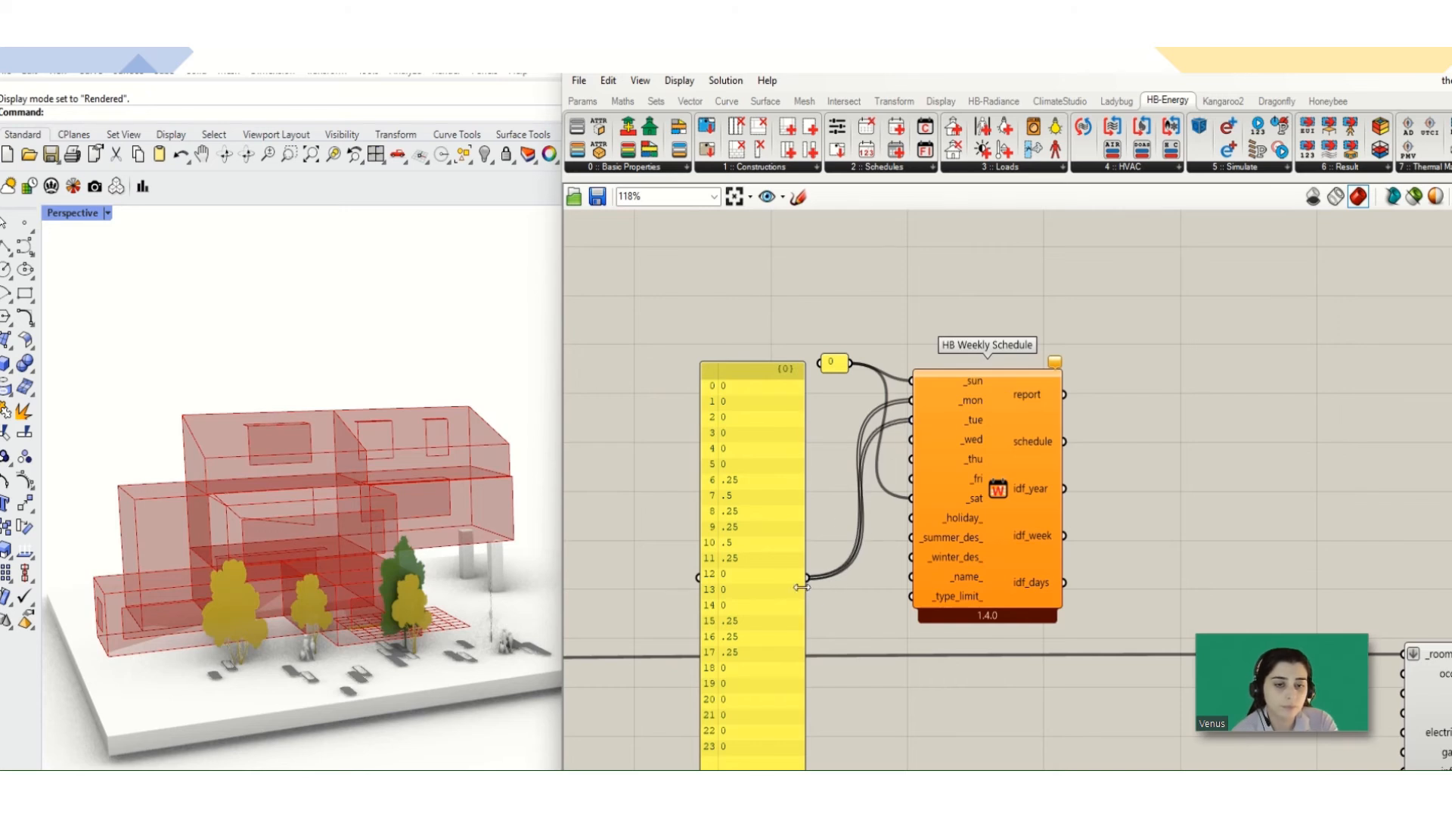
{"action": "left_click_drag", "start_coordinate": [806, 568], "coordinate": [913, 458]}
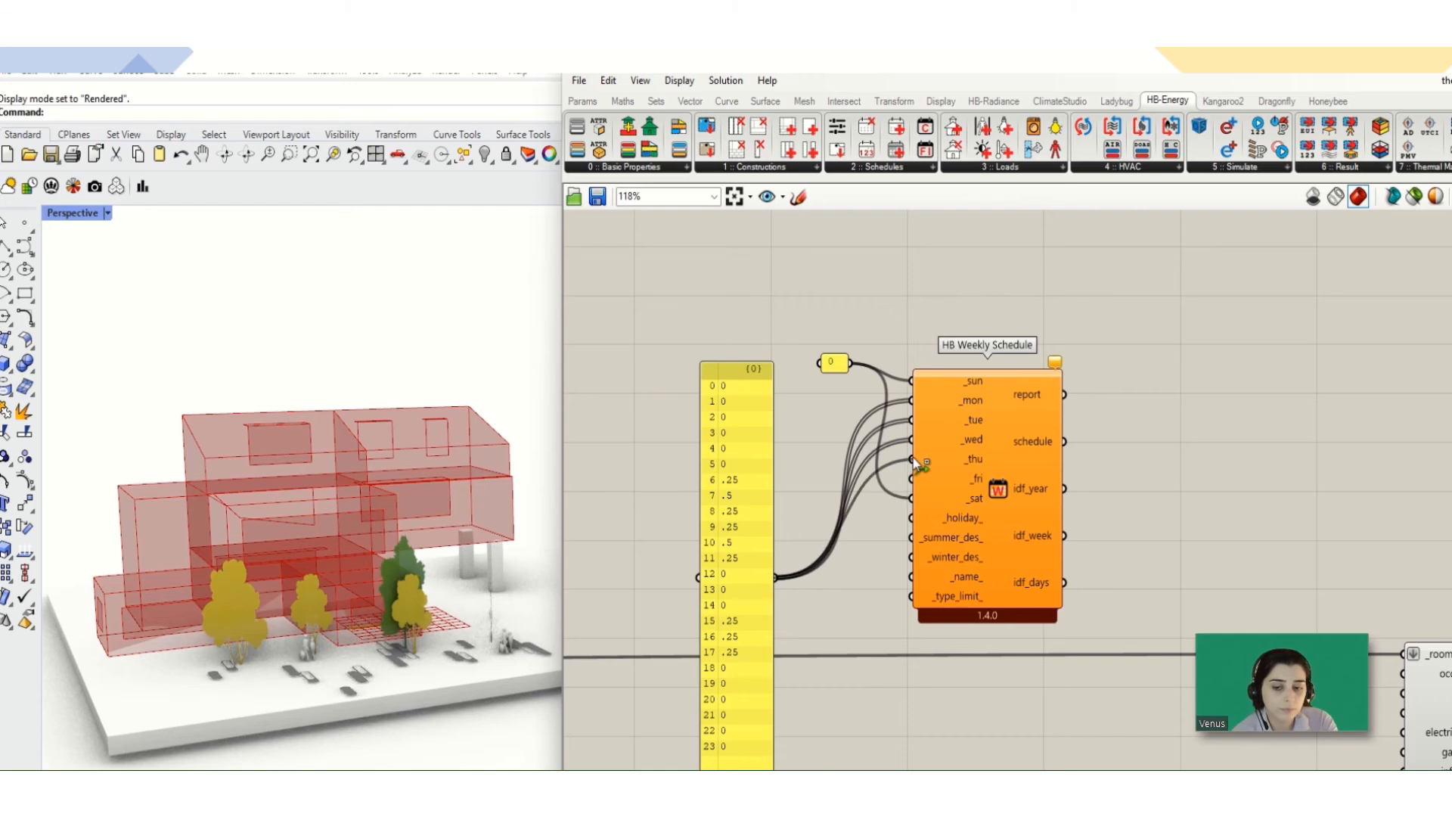
{"action": "left_click_drag", "start_coordinate": [780, 583], "coordinate": [912, 498]}
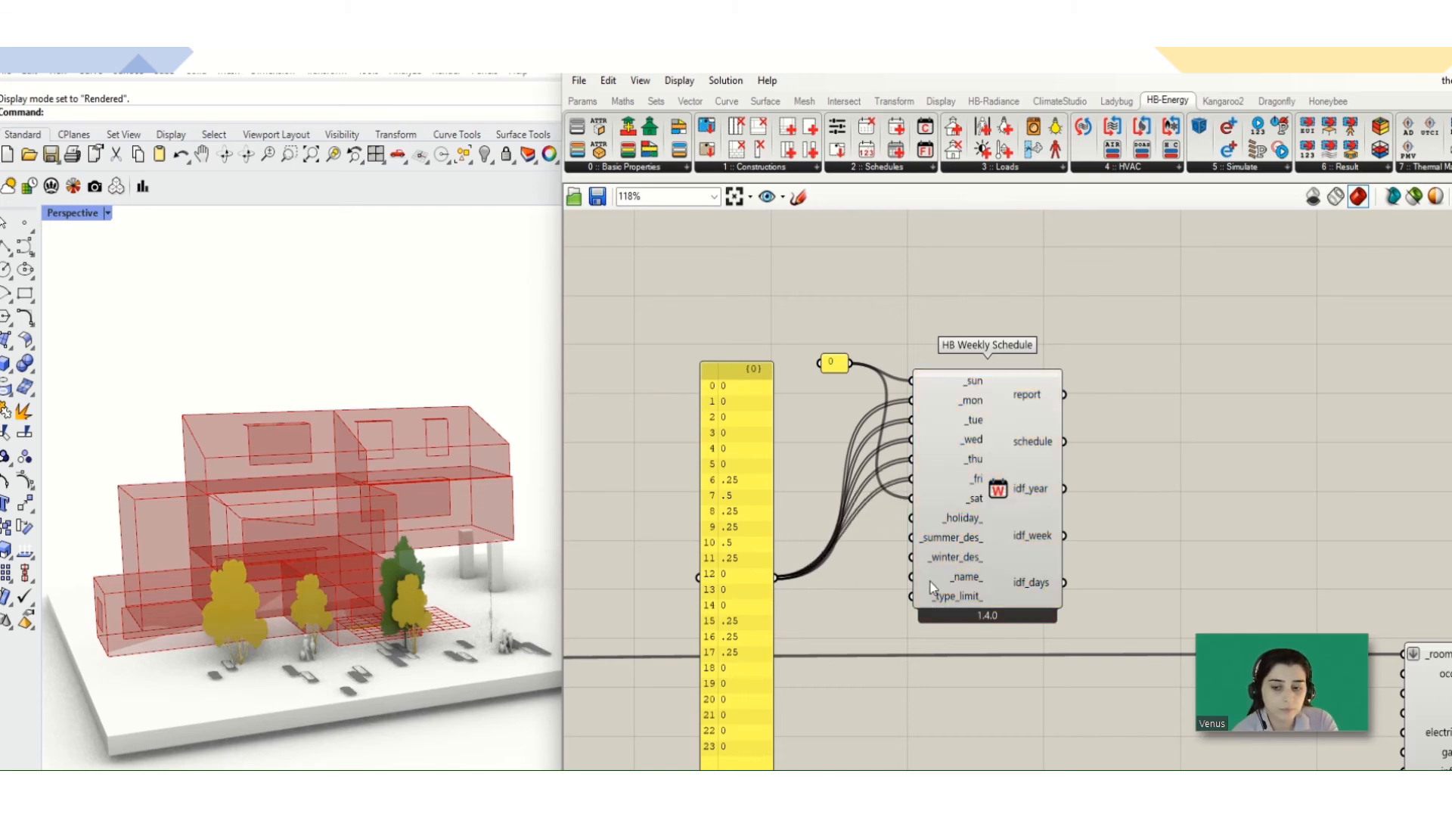
{"action": "scroll", "coordinate": [1209, 613], "scroll_direction": "down", "scroll_amount": 2}
{"action": "left_click_drag", "start_coordinate": [1104, 489], "coordinate": [1348, 657]}
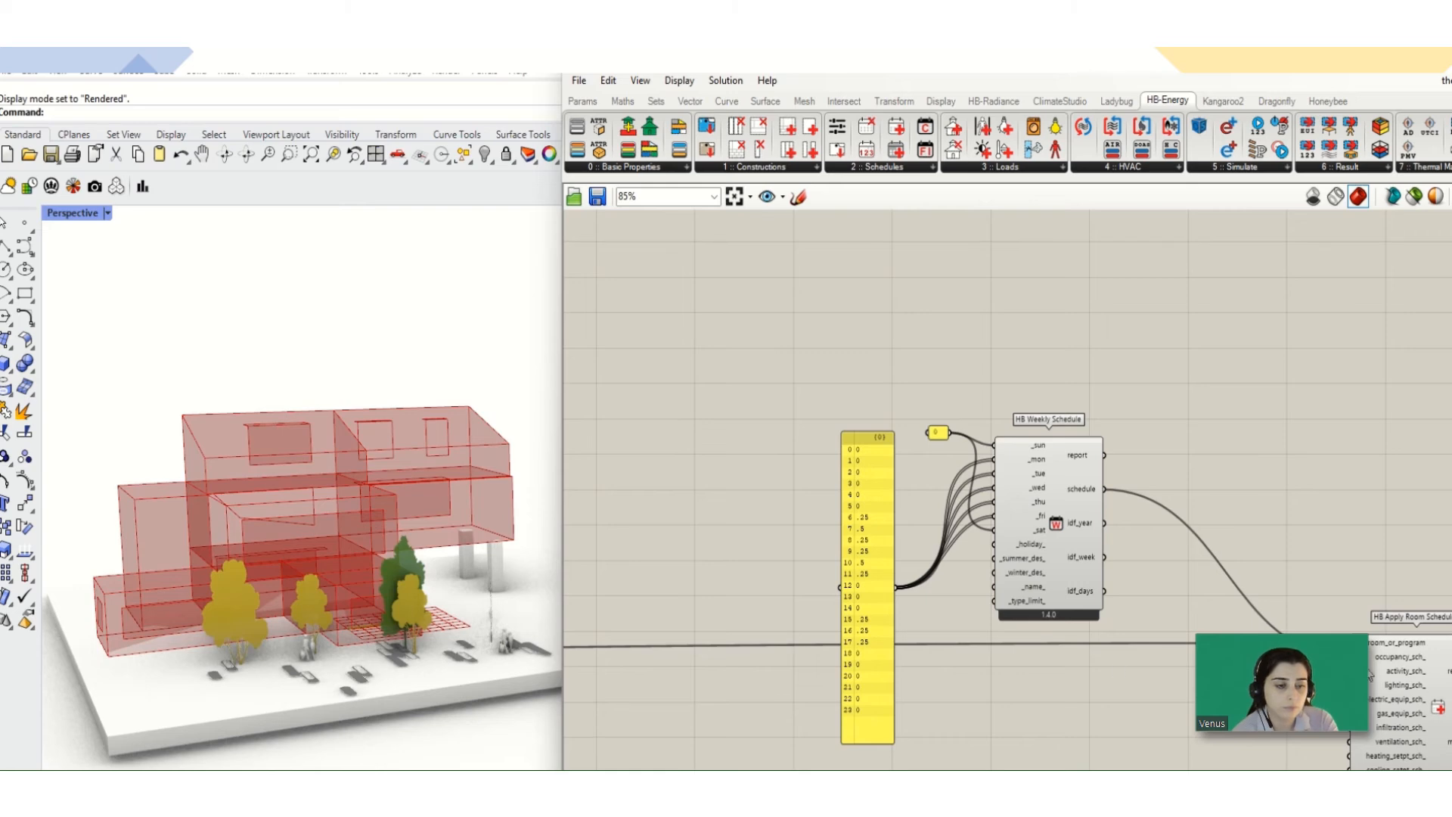
Step: Copy the "Conf. Room 1" name panel from the Setup Rooms group and connect the copy to HB Weekly Schedule's _name_ input
{"action": "scroll", "coordinate": [997, 530], "scroll_direction": "down", "scroll_amount": 5}
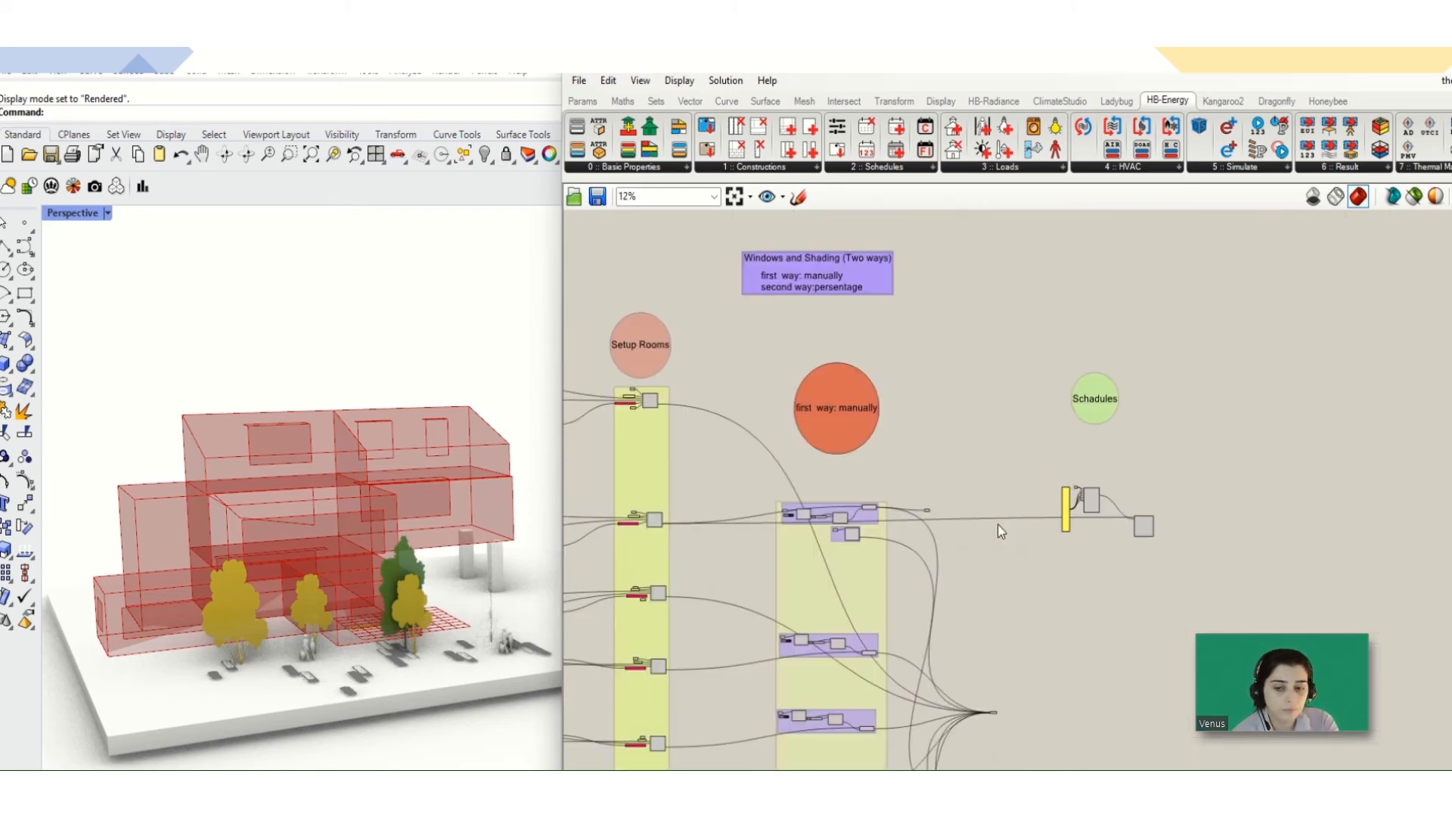
{"action": "scroll", "coordinate": [765, 513], "scroll_direction": "up", "scroll_amount": 10}
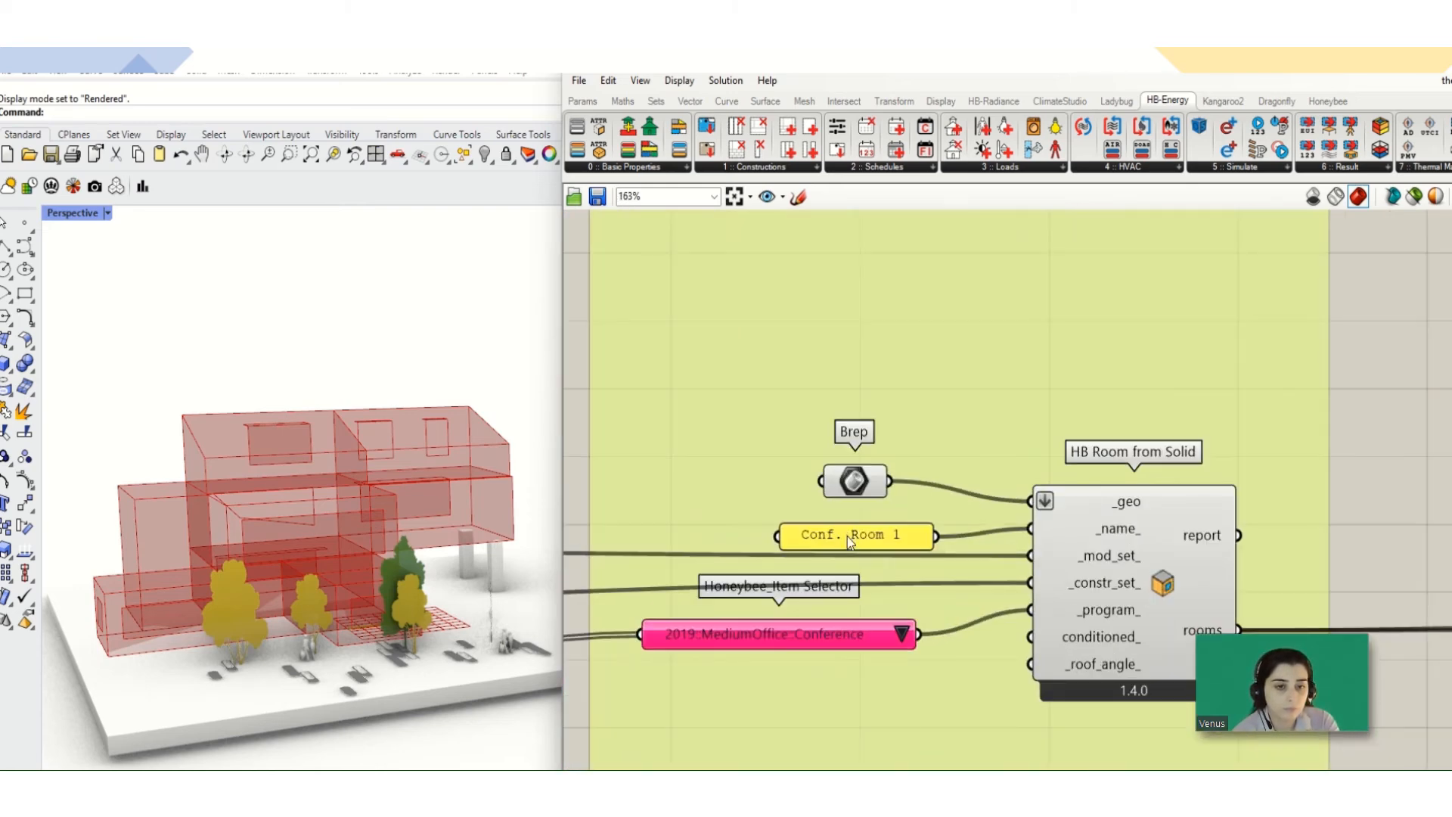
{"action": "left_click", "coordinate": [847, 538]}
{"action": "key", "text": "ctrl+c"}
{"action": "key", "text": "ctrl+v"}
{"action": "scroll", "coordinate": [614, 569], "scroll_direction": "down", "scroll_amount": 2}
{"action": "left_click_drag", "start_coordinate": [847, 551], "coordinate": [1012, 634]}
{"action": "scroll", "coordinate": [613, 567], "scroll_direction": "down", "scroll_amount": 12}
{"action": "scroll", "coordinate": [1036, 559], "scroll_direction": "up", "scroll_amount": 12}
{"action": "left_click_drag", "start_coordinate": [1105, 623], "coordinate": [1163, 574]}
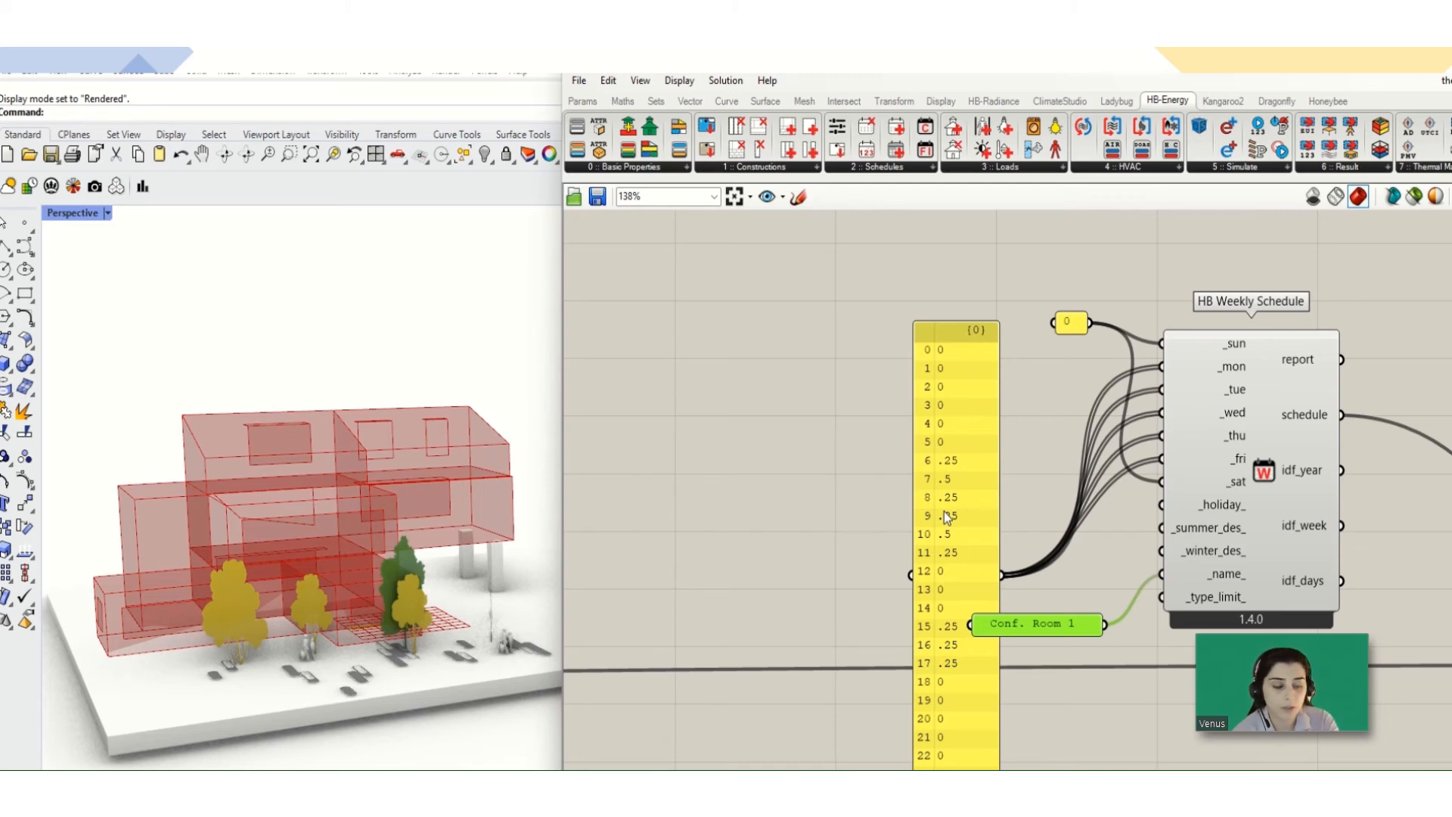
Step: Move the hourly values panel clear of the "Conf. Room 1" panel and shorten it to a compact scrolling list
{"action": "left_click_drag", "start_coordinate": [944, 511], "coordinate": [756, 294]}
{"action": "scroll", "coordinate": [804, 621], "scroll_direction": "down", "scroll_amount": 2}
{"action": "scroll", "coordinate": [803, 620], "scroll_direction": "down", "scroll_amount": 3}
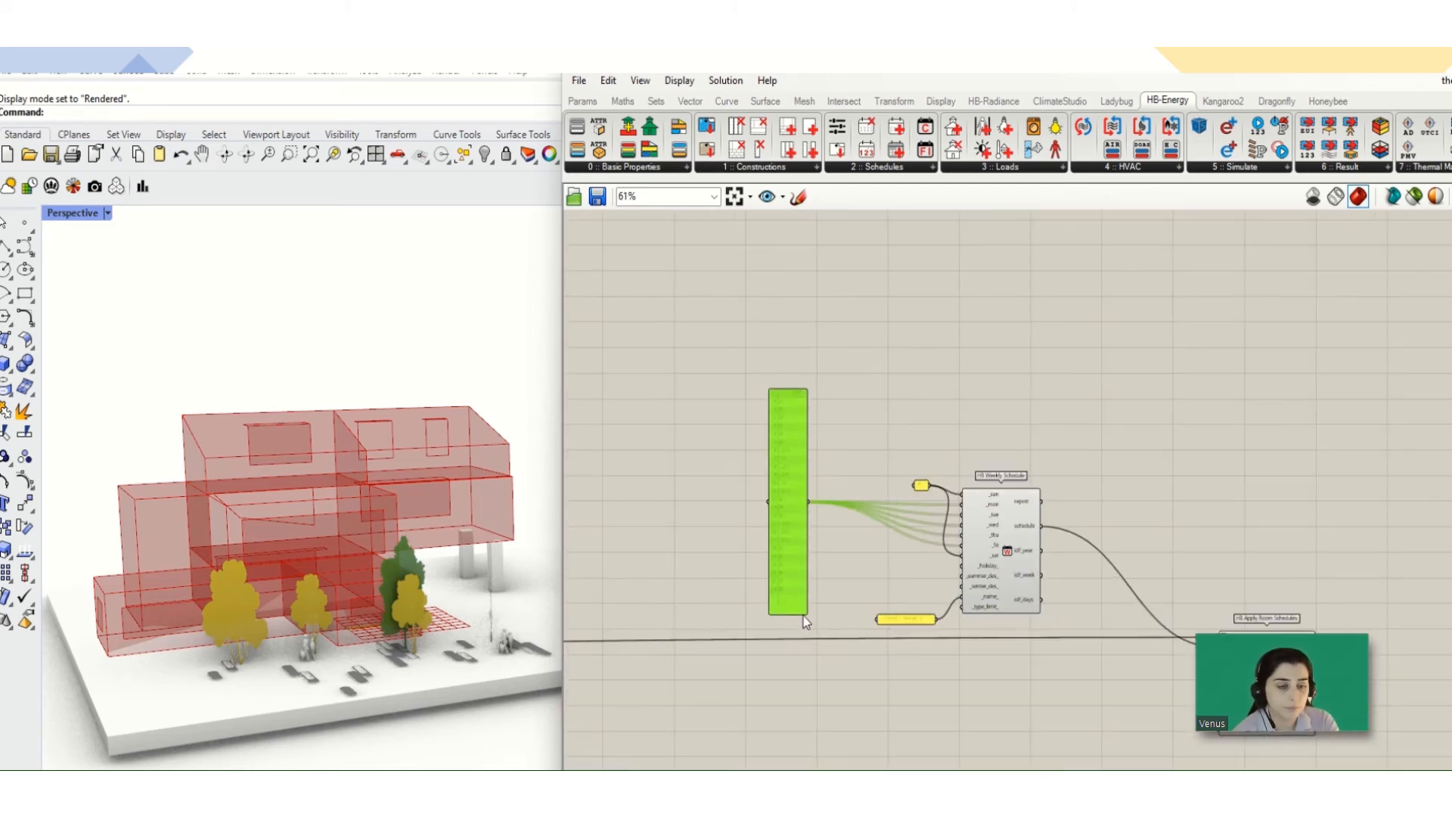
{"action": "left_click_drag", "start_coordinate": [804, 616], "coordinate": [804, 469]}
{"action": "scroll", "coordinate": [782, 420], "scroll_direction": "up", "scroll_amount": 4}
{"action": "scroll", "coordinate": [787, 454], "scroll_direction": "up", "scroll_amount": 3}
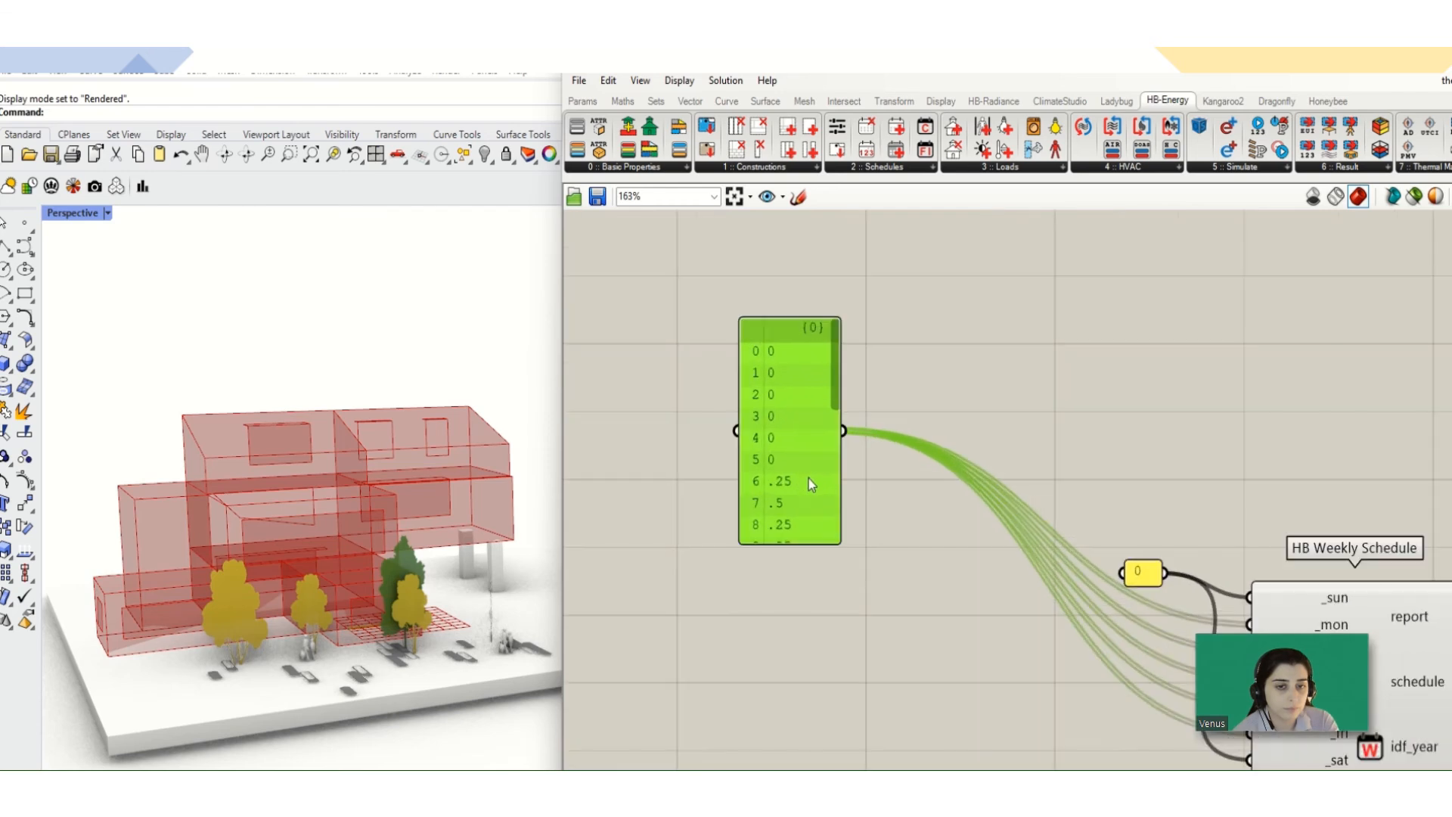
{"action": "right_click_drag", "start_coordinate": [809, 478], "coordinate": [946, 534]}
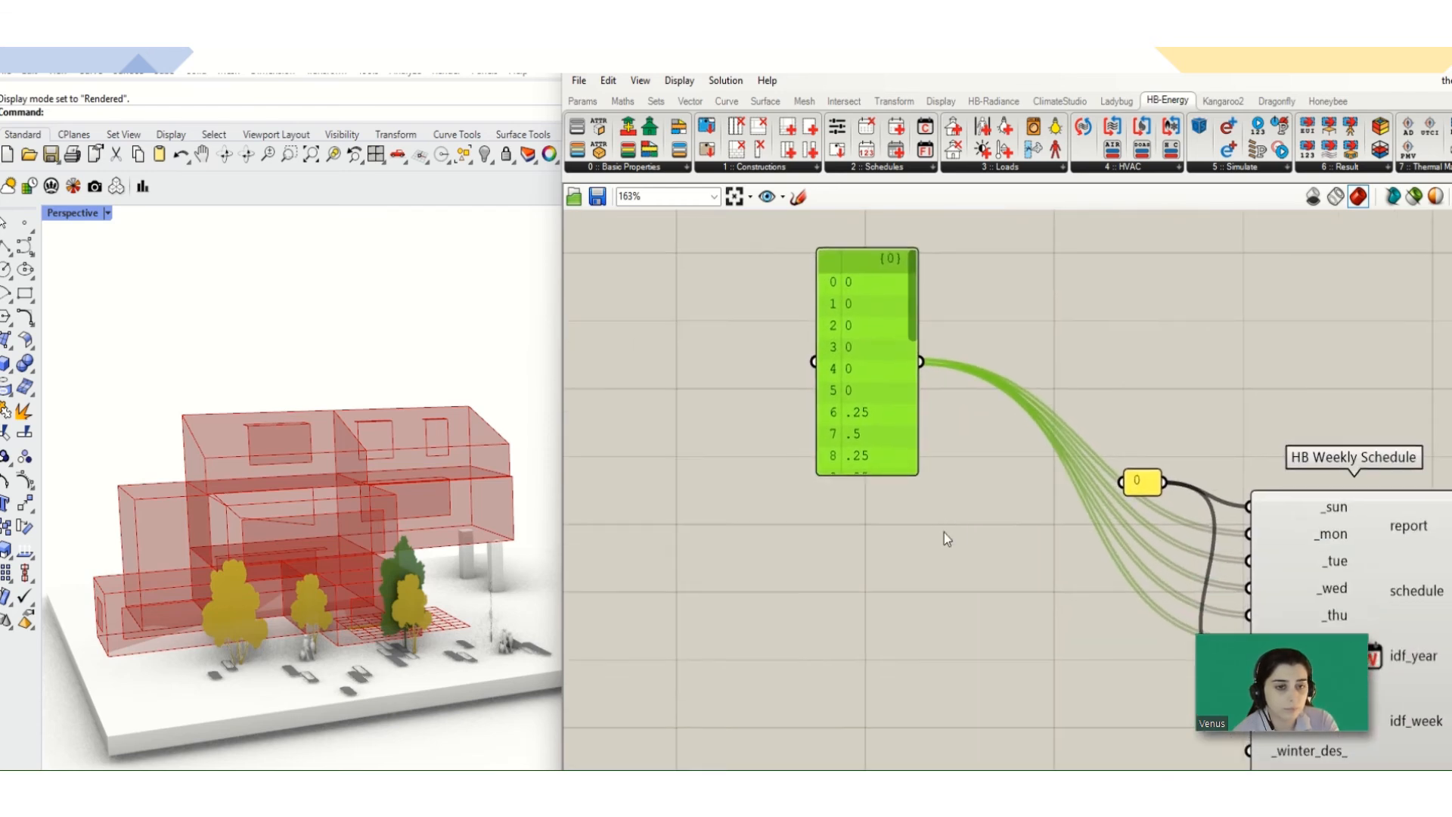
{"action": "scroll", "coordinate": [937, 535], "scroll_direction": "down", "scroll_amount": 3}
{"action": "left_click_drag", "start_coordinate": [899, 490], "coordinate": [900, 581]}
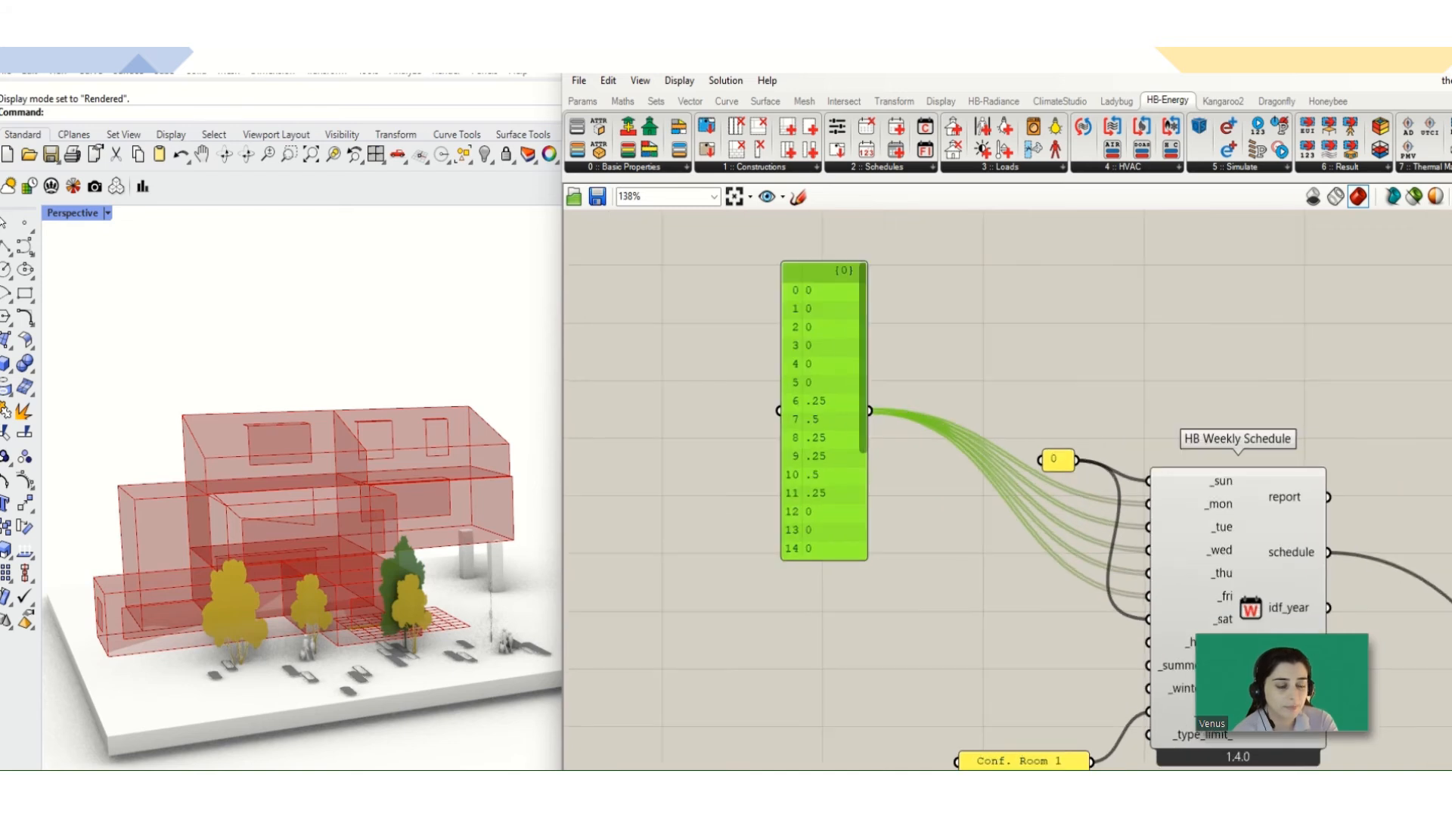
Step: Add an HB Type Limit component beside HB Weekly Schedule and connect its type_limit output to the _type_limit_ input
{"action": "scroll", "coordinate": [1223, 701], "scroll_direction": "up", "scroll_amount": 3}
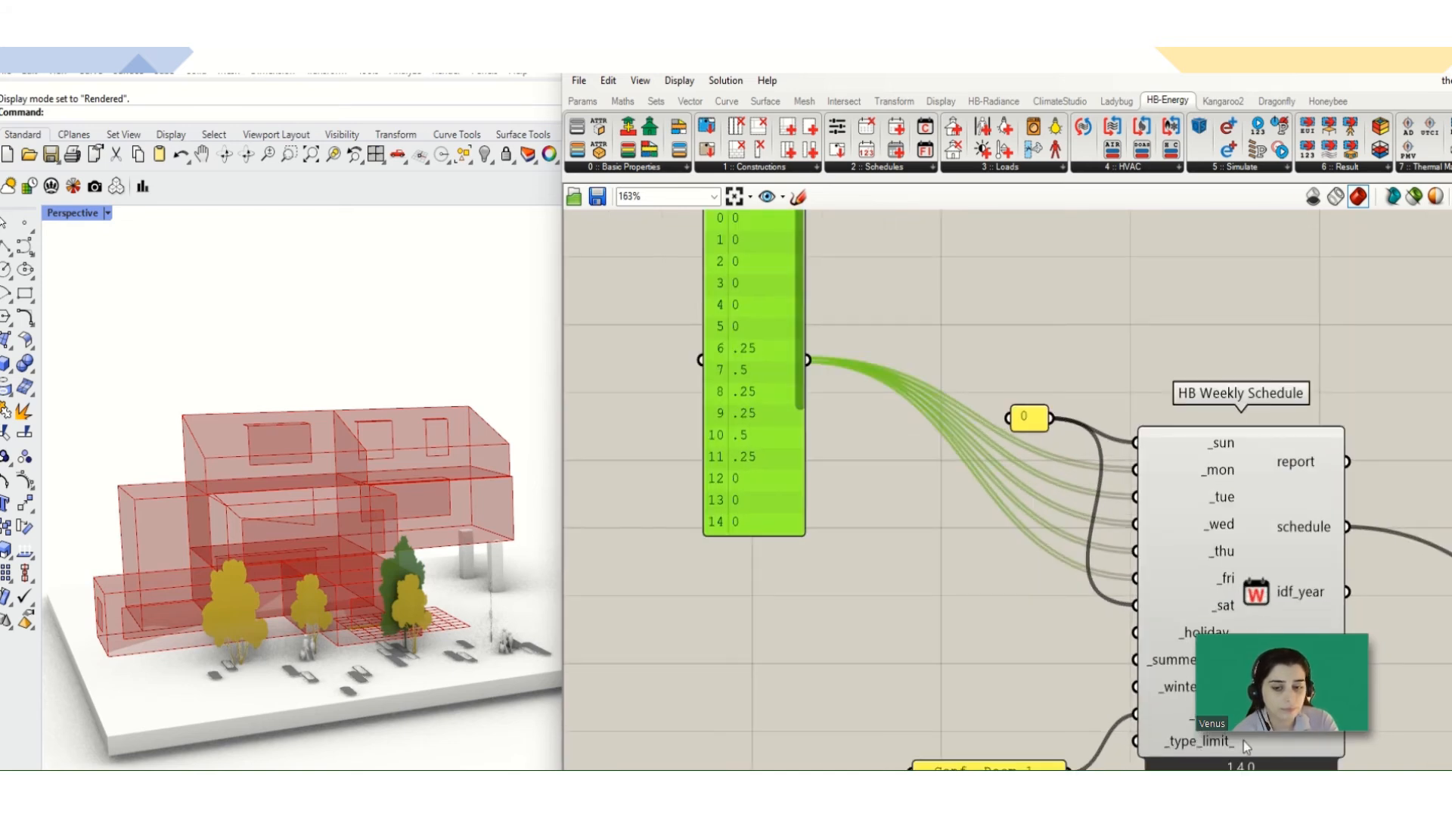
{"action": "left_click", "coordinate": [857, 167]}
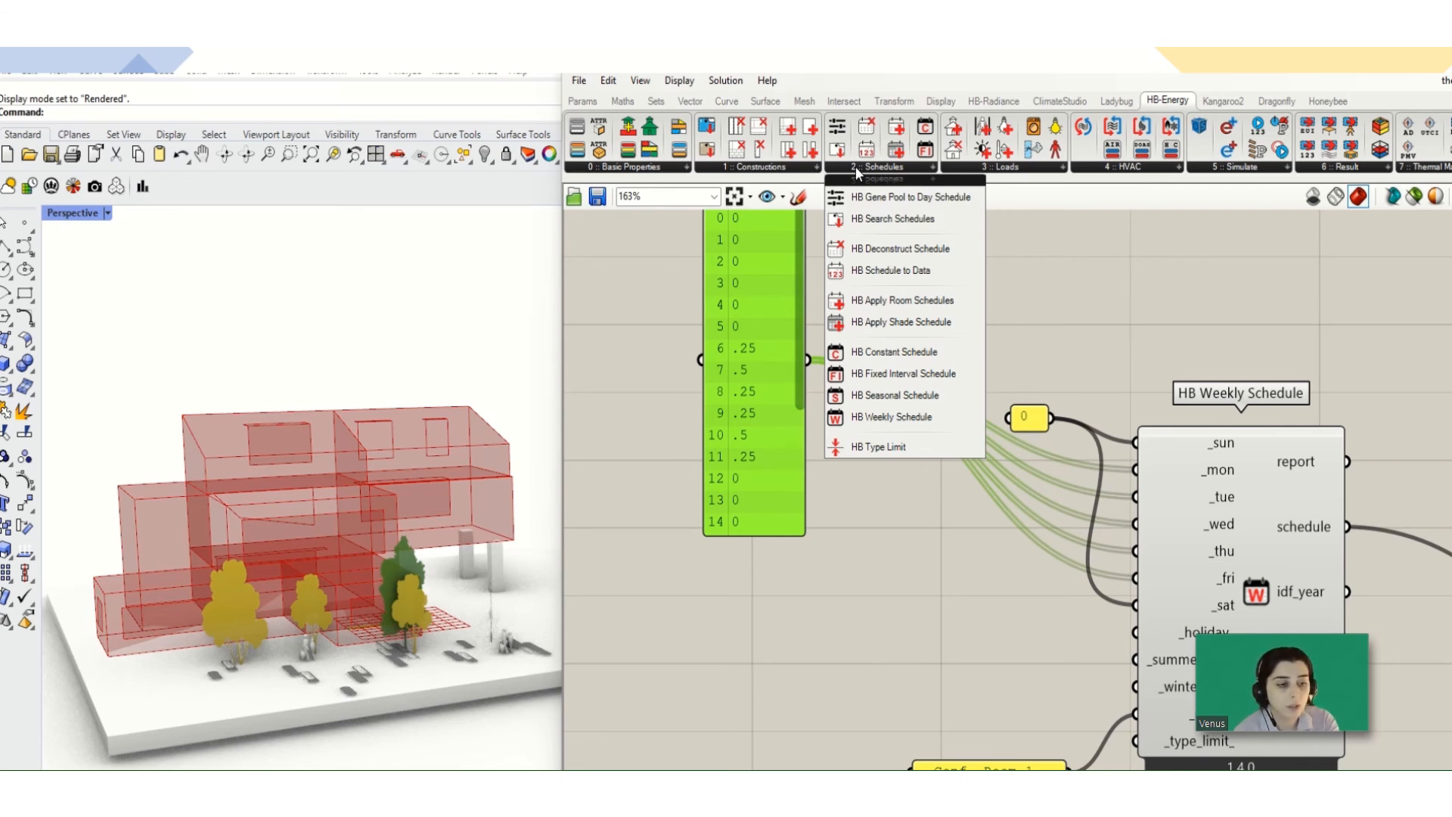
{"action": "left_click_drag", "start_coordinate": [878, 446], "coordinate": [900, 617]}
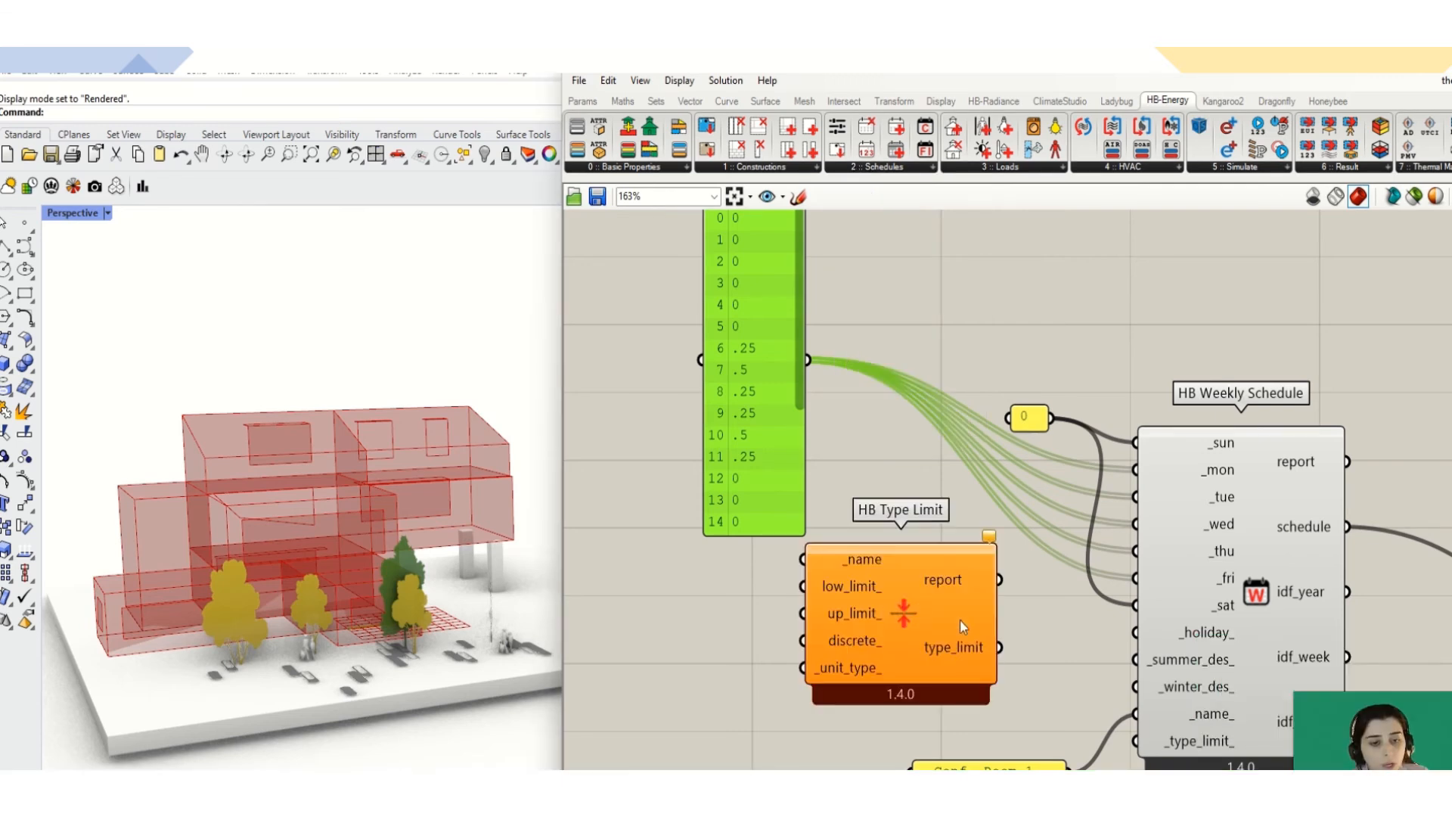
{"action": "left_click", "coordinate": [1010, 674]}
{"action": "left_click_drag", "start_coordinate": [999, 648], "coordinate": [936, 655]}
{"action": "mouse_move", "coordinate": [911, 616]}
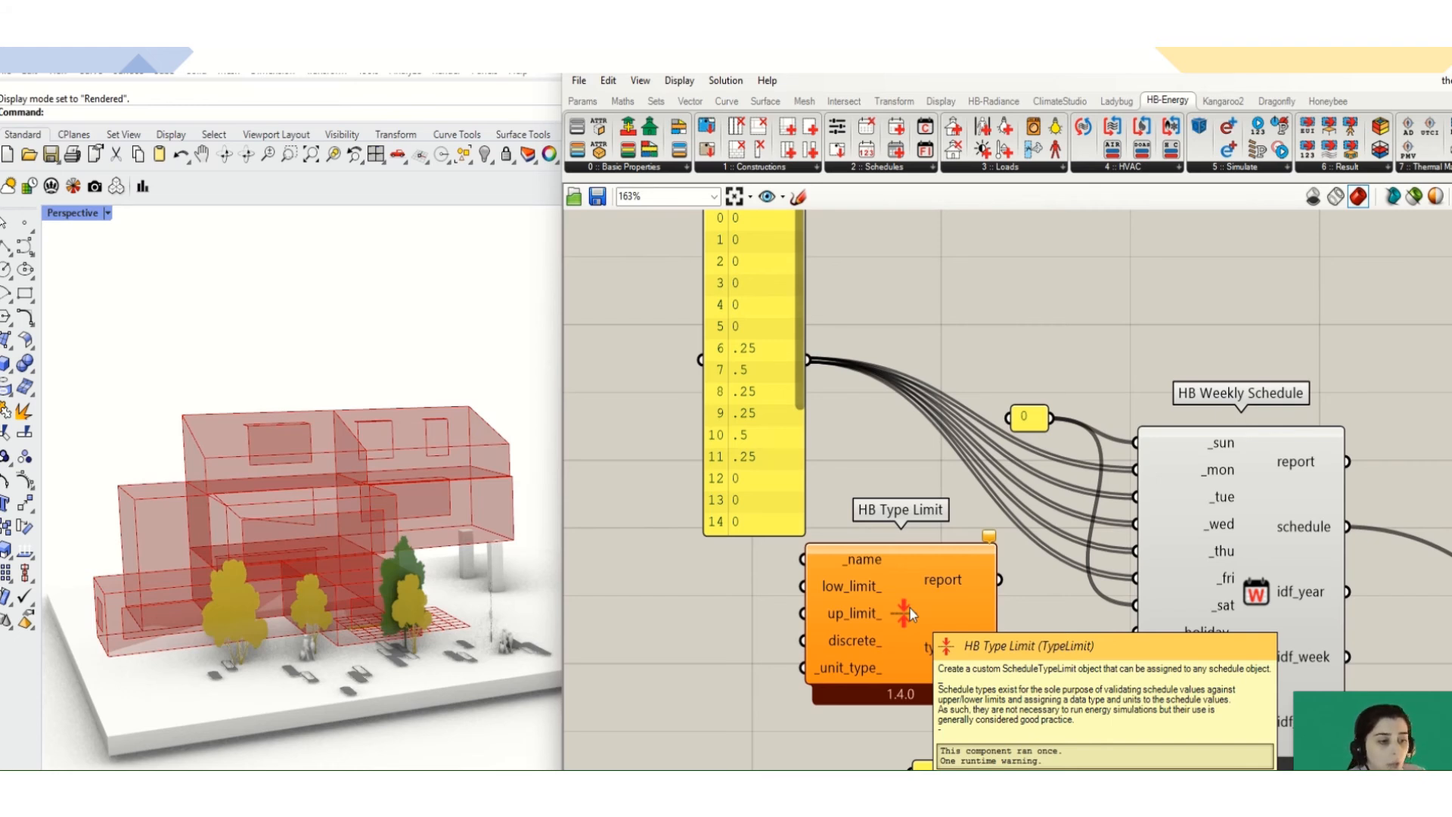
{"action": "left_click_drag", "start_coordinate": [882, 605], "coordinate": [865, 632]}
{"action": "left_click_drag", "start_coordinate": [981, 674], "coordinate": [1165, 741]}
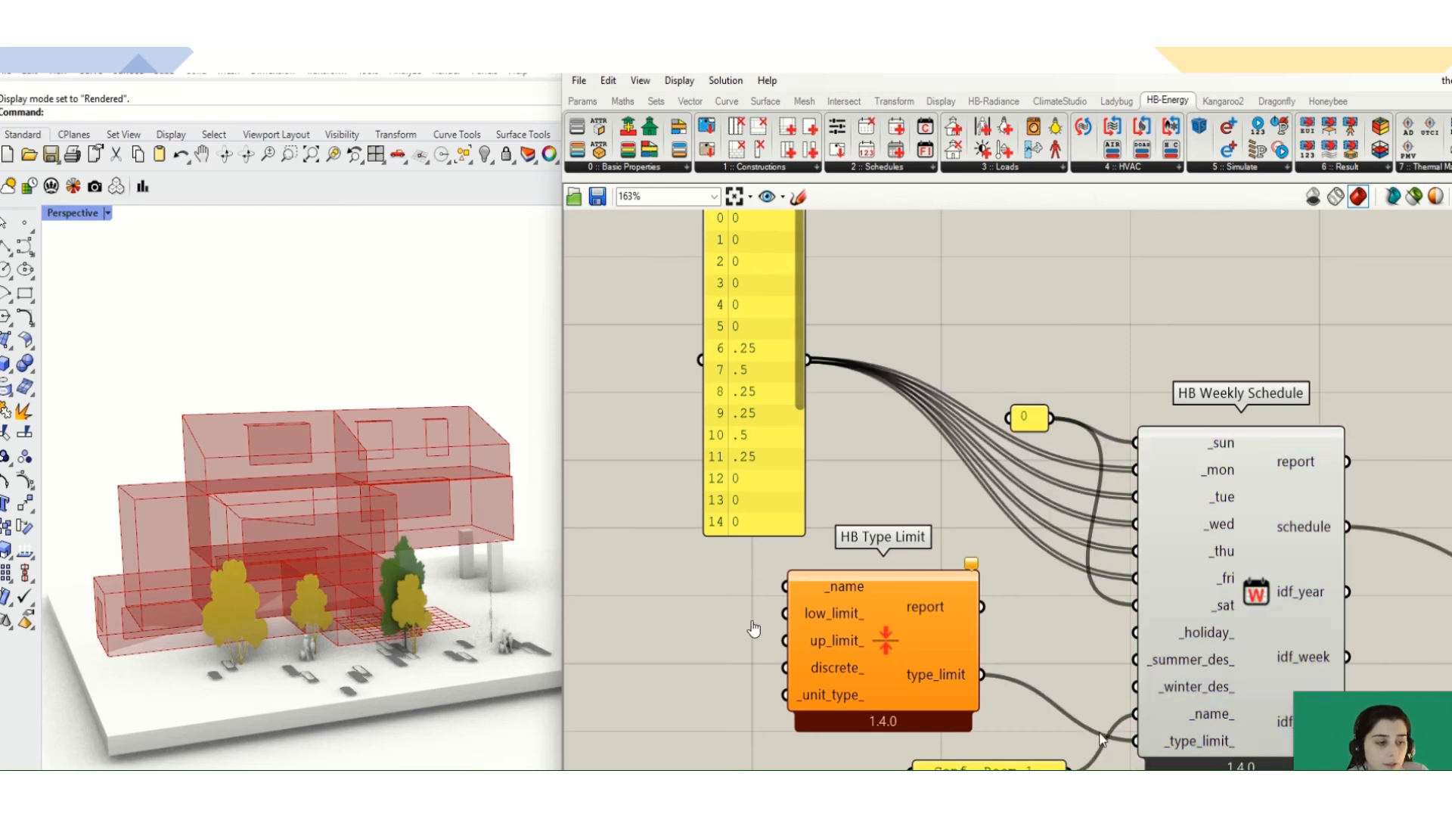
Step: Examine HB Type Limit's warning and the descriptions of its inputs and outputs
{"action": "left_click", "coordinate": [975, 564]}
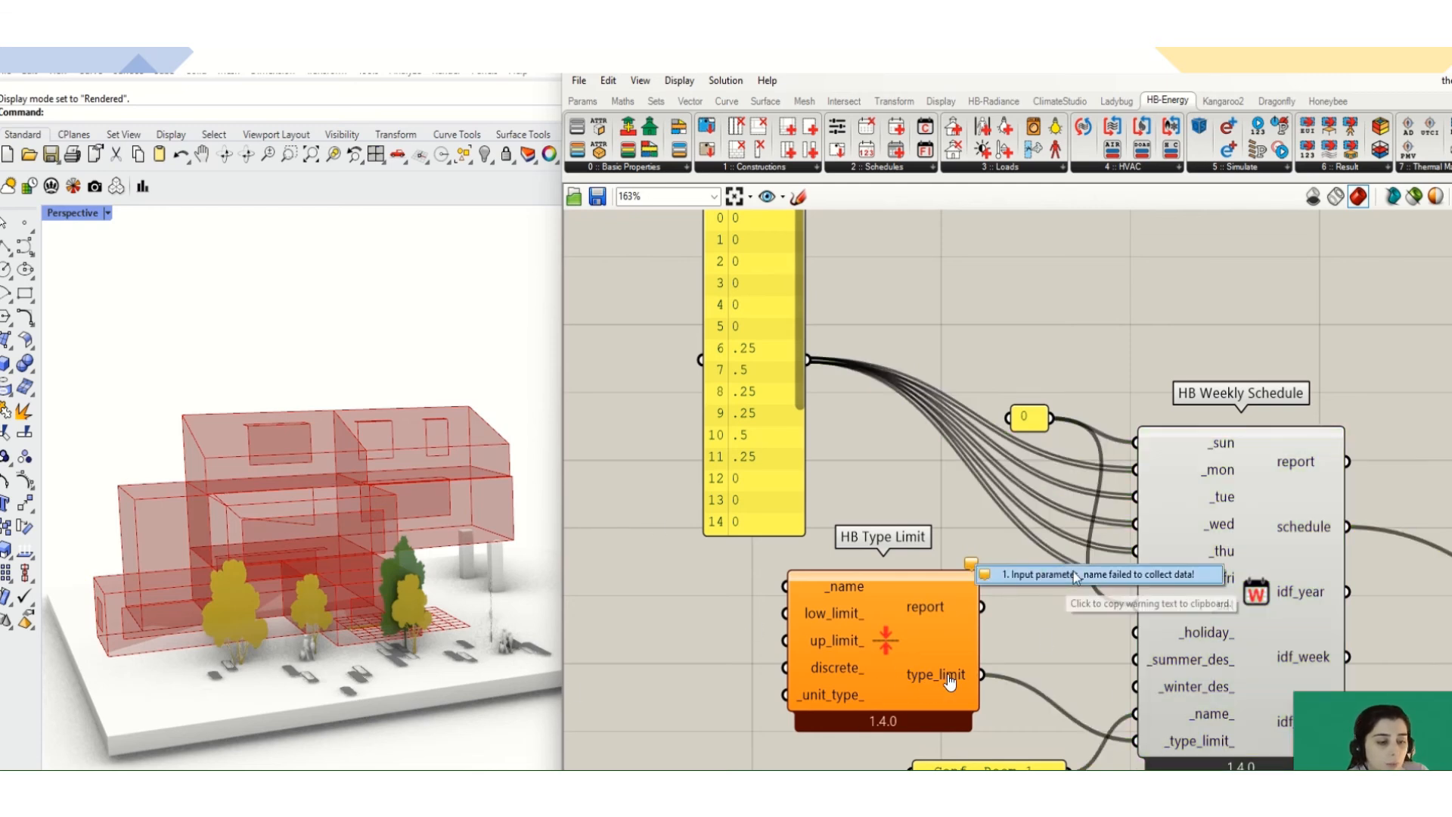
{"action": "left_click", "coordinate": [826, 616]}
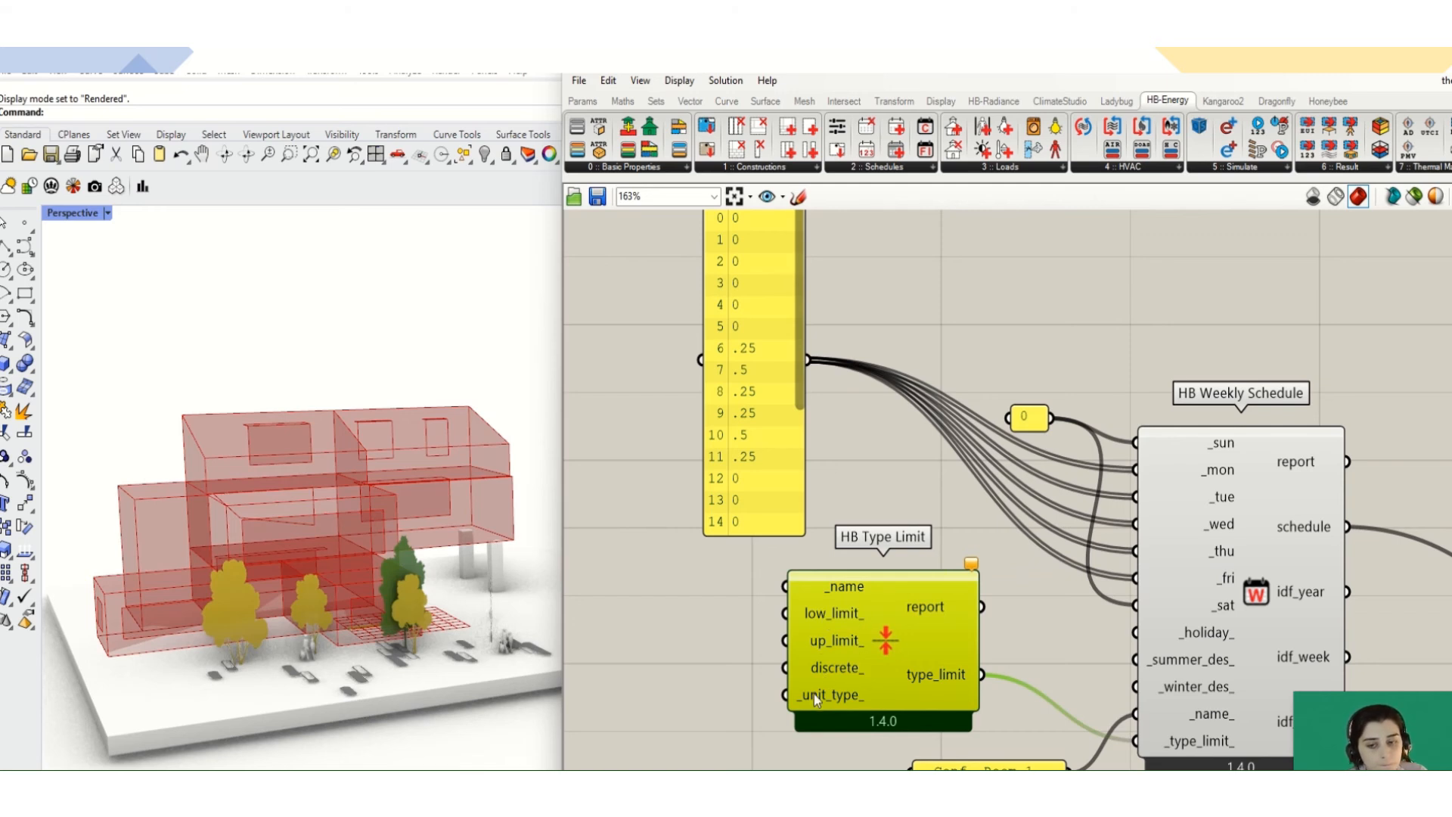
{"action": "mouse_move", "coordinate": [850, 694]}
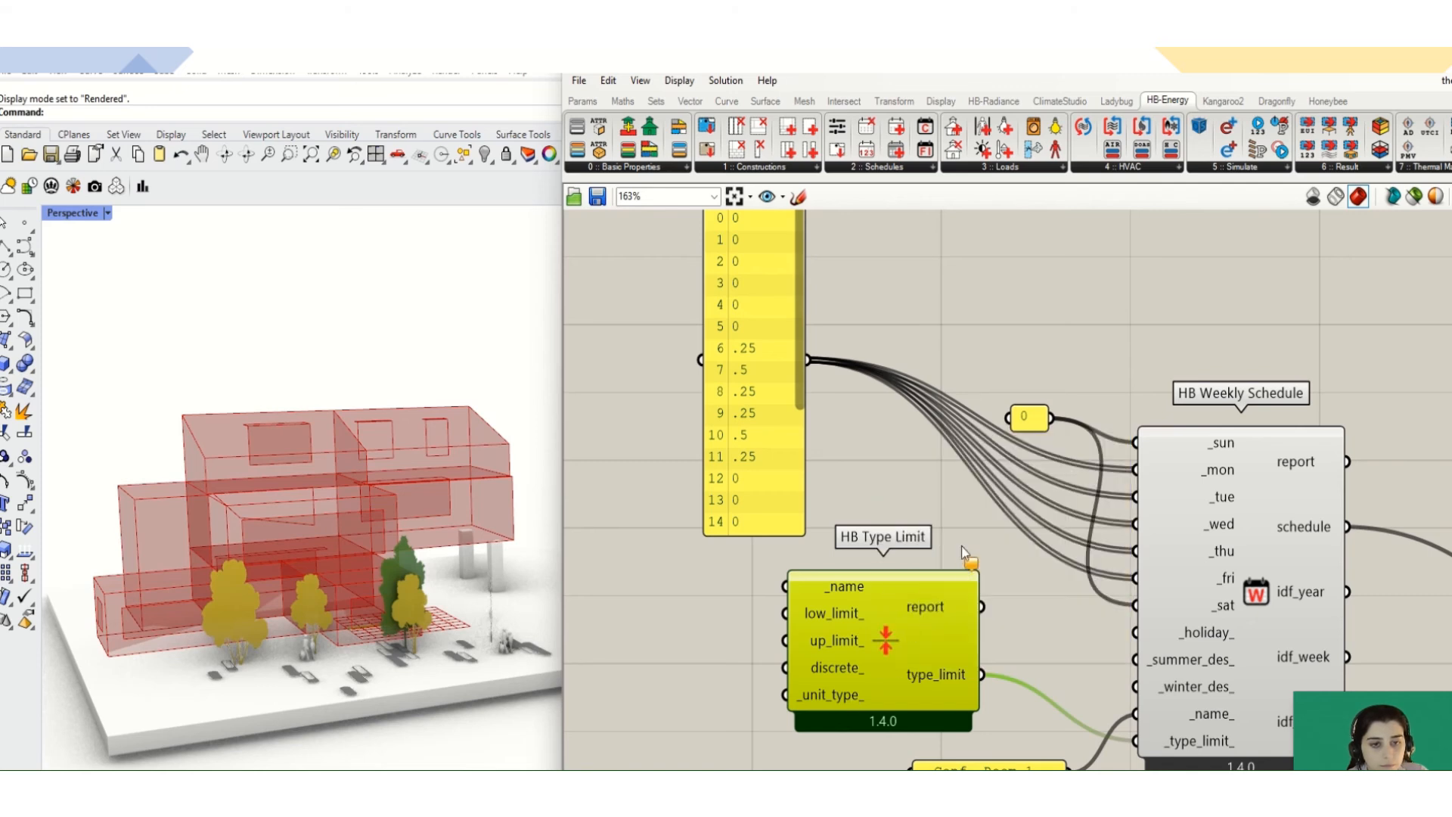
{"action": "mouse_move", "coordinate": [910, 647]}
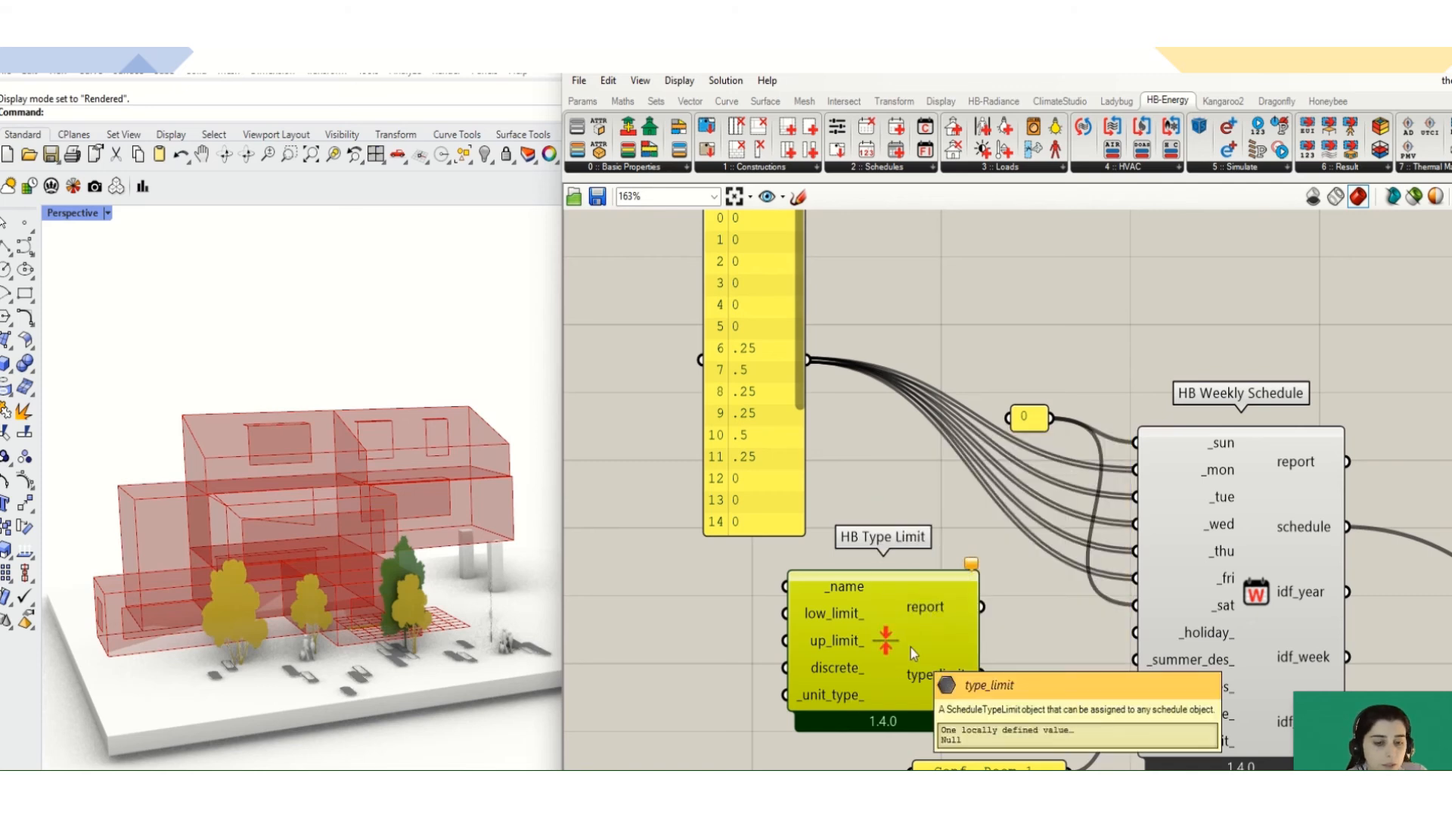